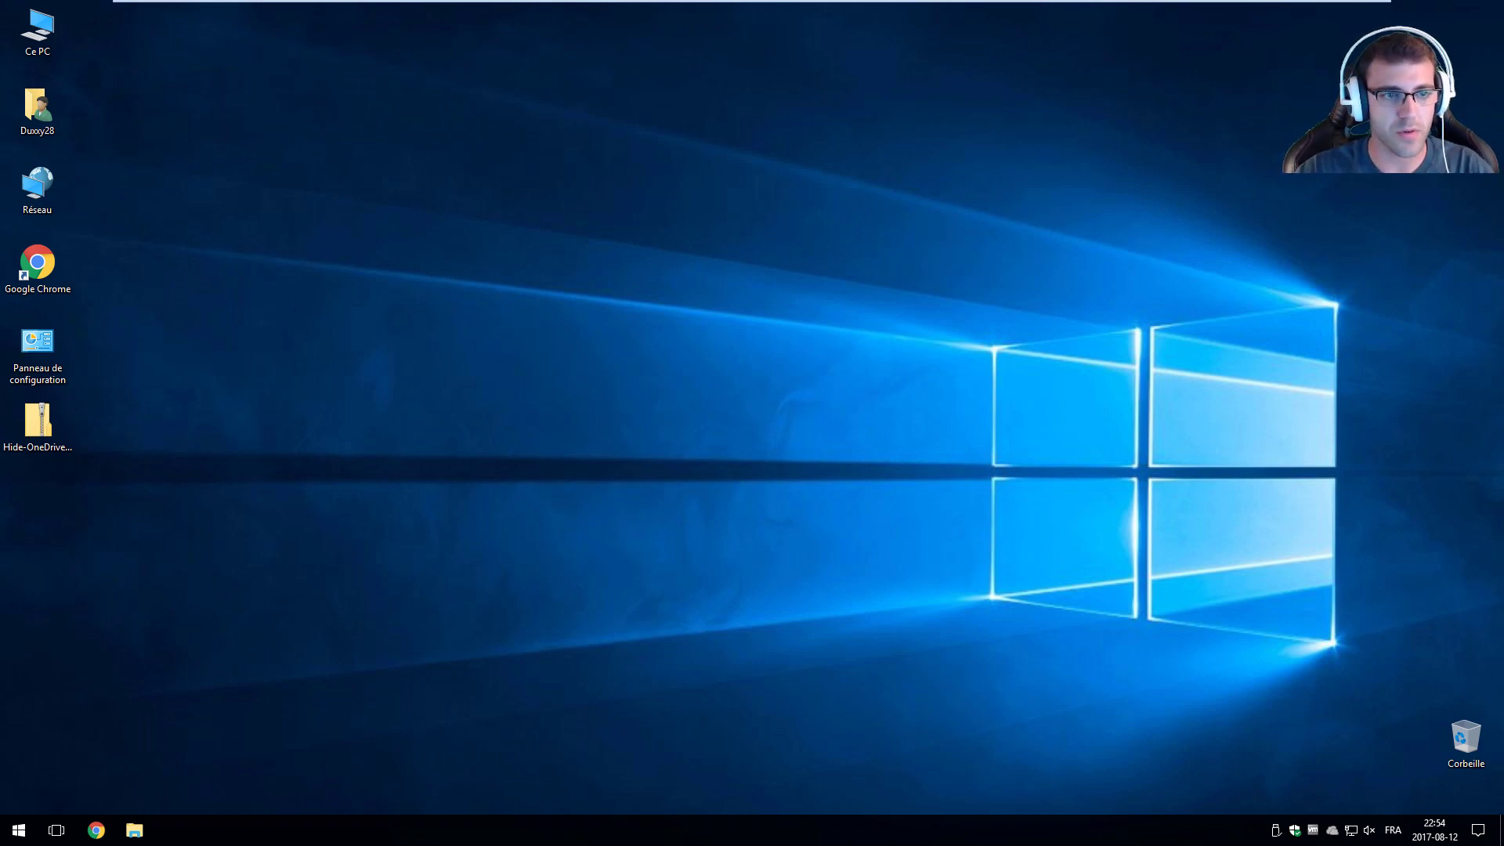
- Open Programmes et fonctionnalités from the Panneau de configuration and select Microsoft OneDrive in the list of installed programs
{"action": "left_click", "coordinate": [1047, 316]}
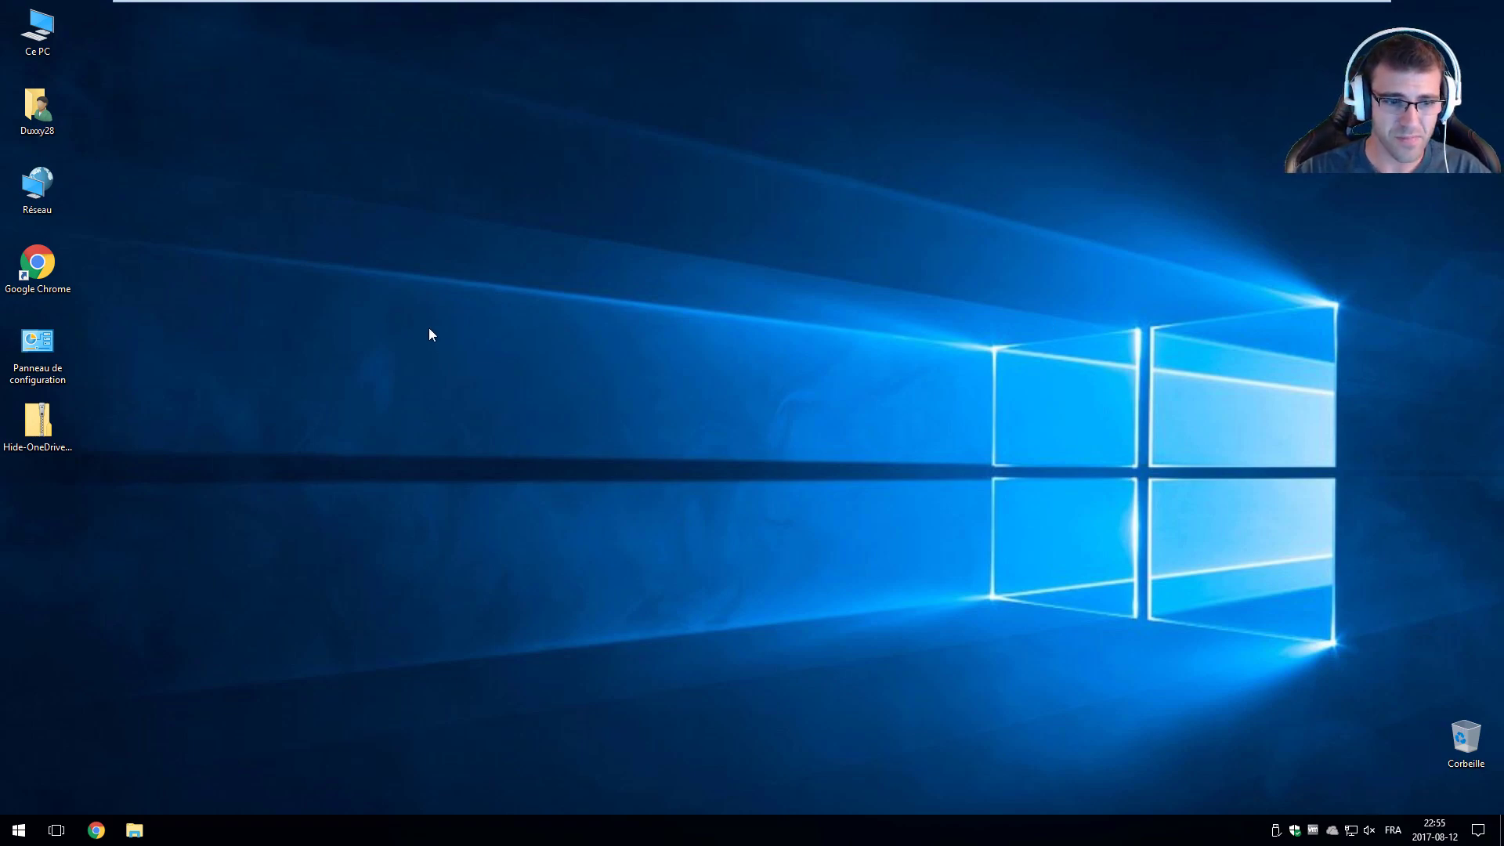
{"action": "left_click", "coordinate": [19, 830]}
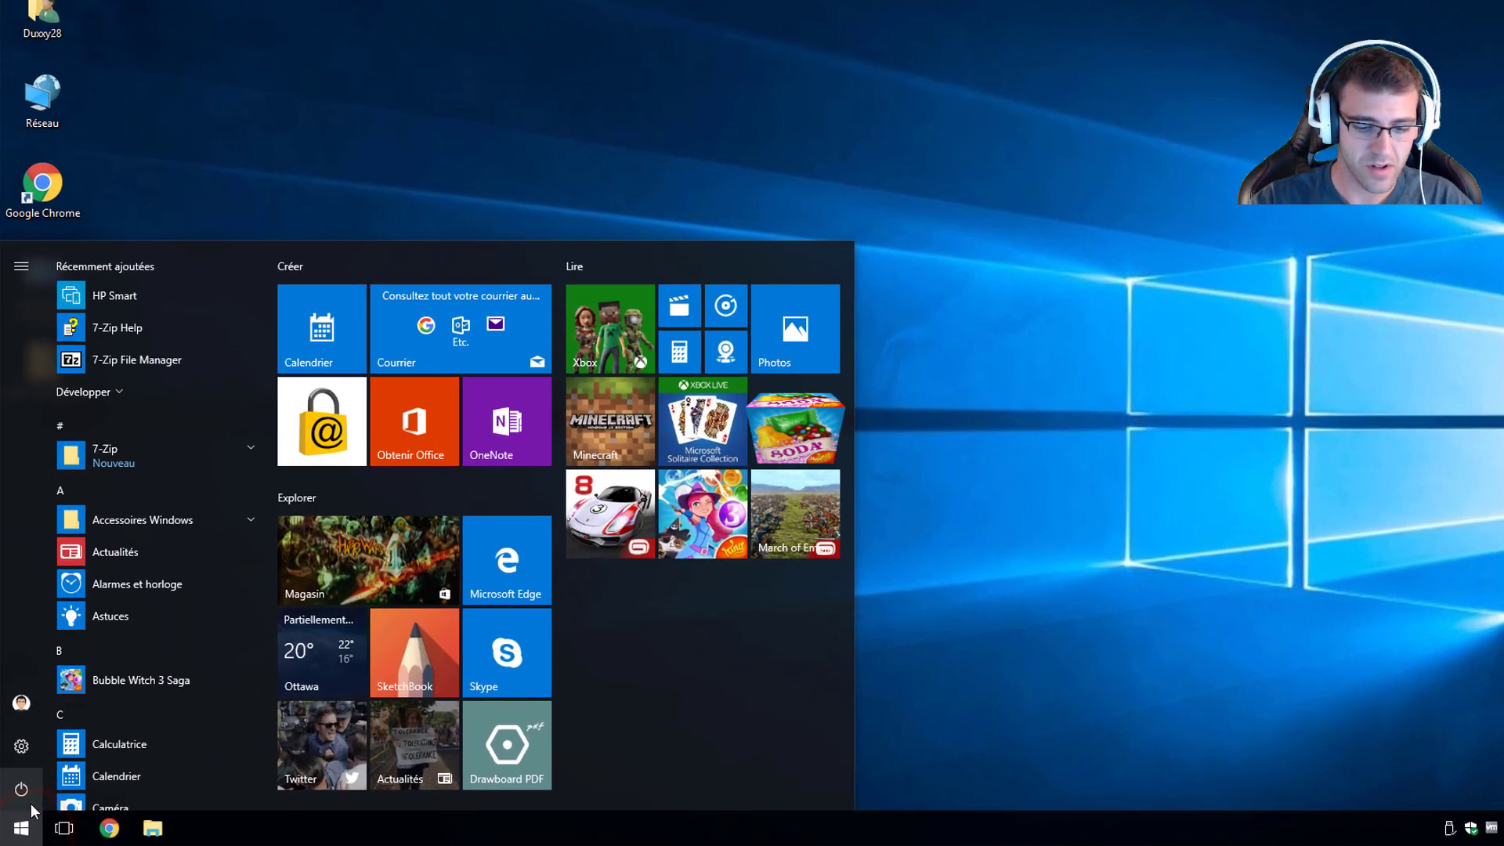
{"action": "type", "text": "pann"}
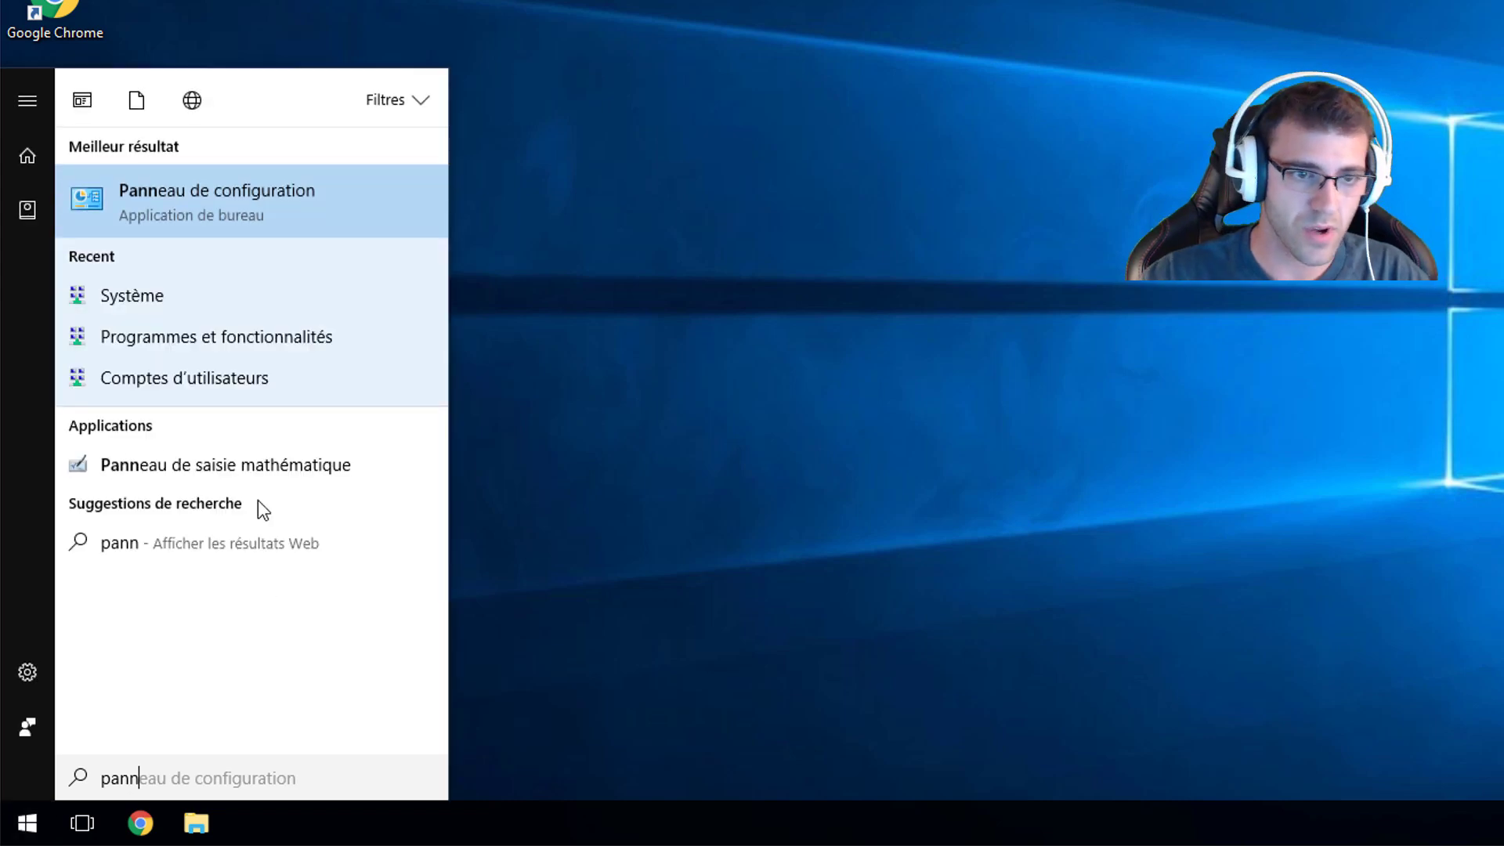
{"action": "left_click", "coordinate": [260, 214]}
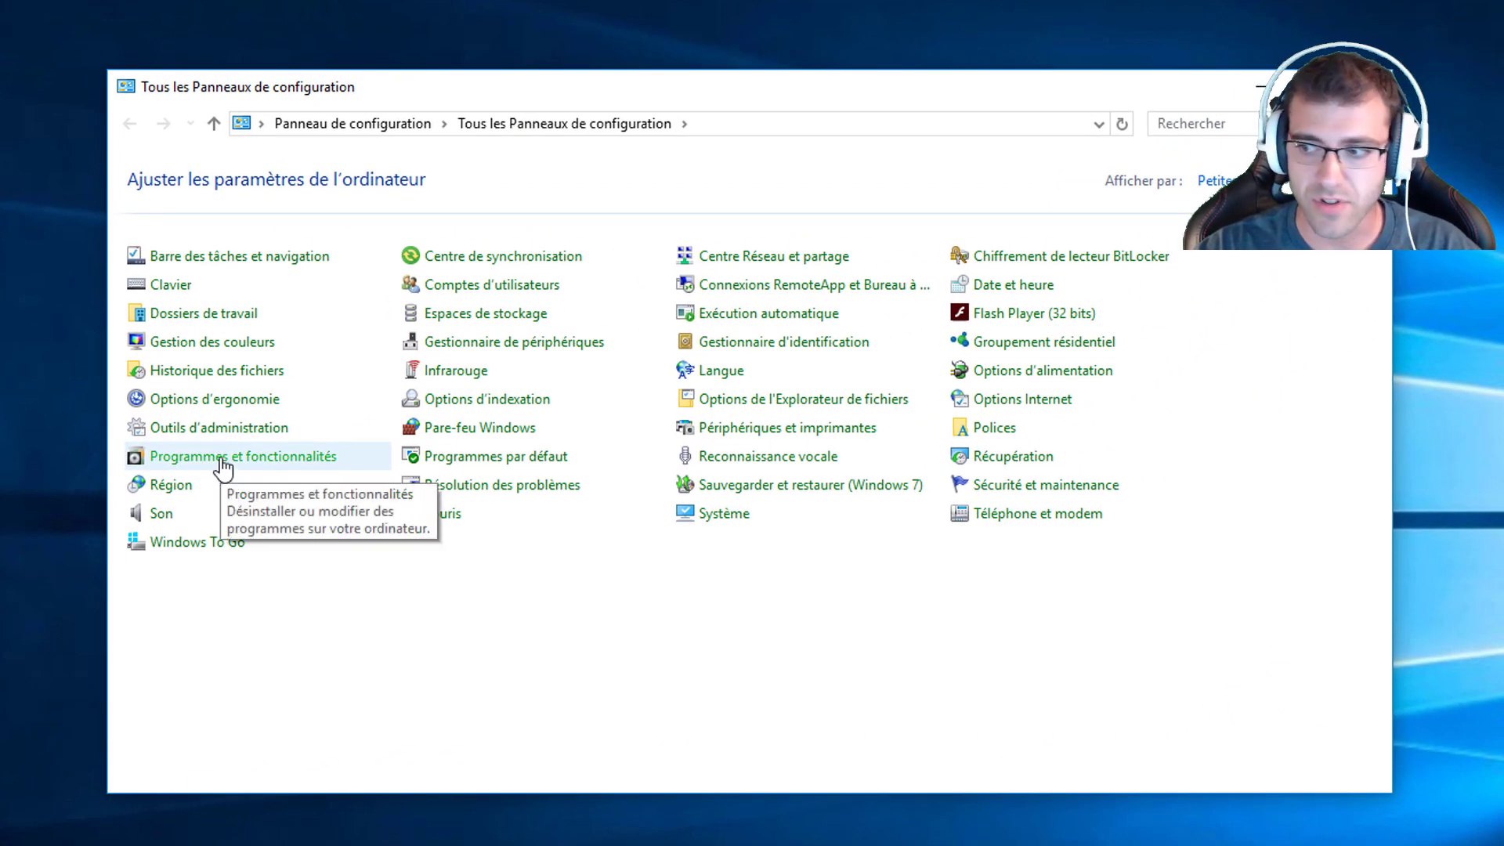
{"action": "left_click", "coordinate": [222, 462]}
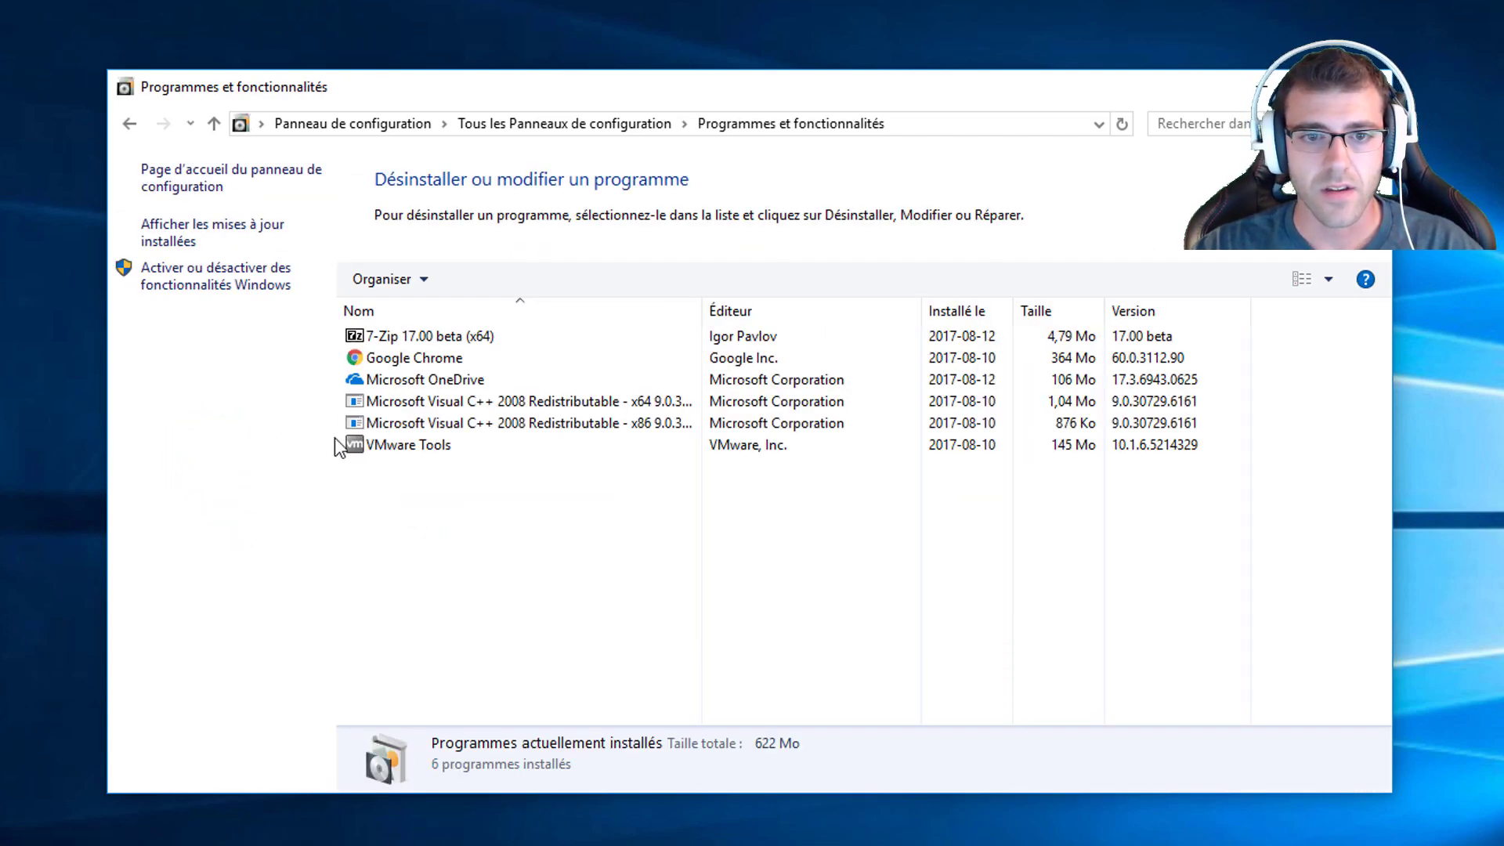
{"action": "left_click", "coordinate": [413, 384]}
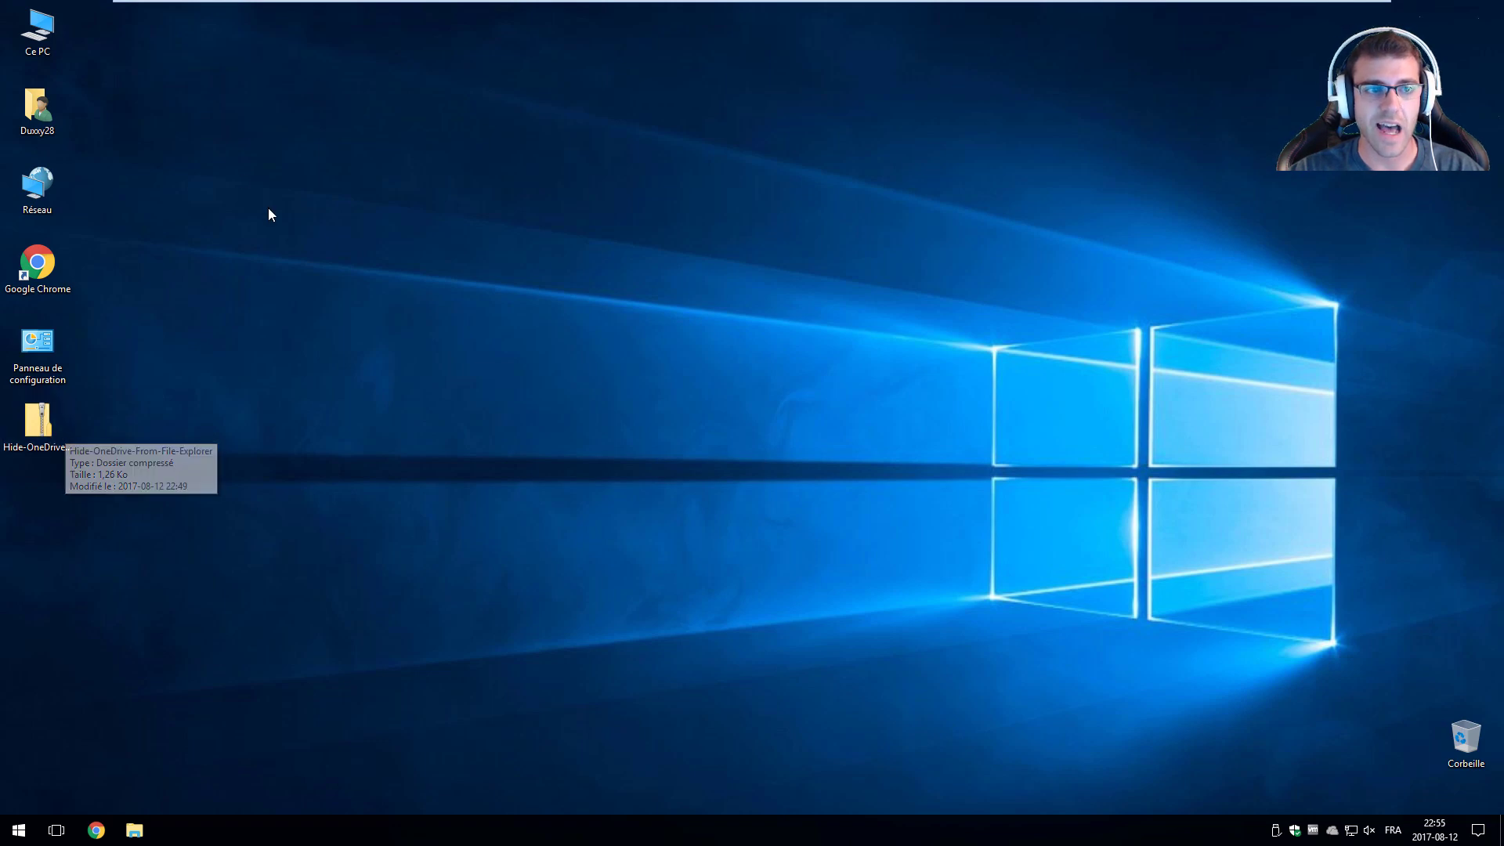
- Check the OneDrive entry in Ce PC, dismiss the OneDrive setup dialog and close the file window
{"action": "double_click", "coordinate": [29, 40]}
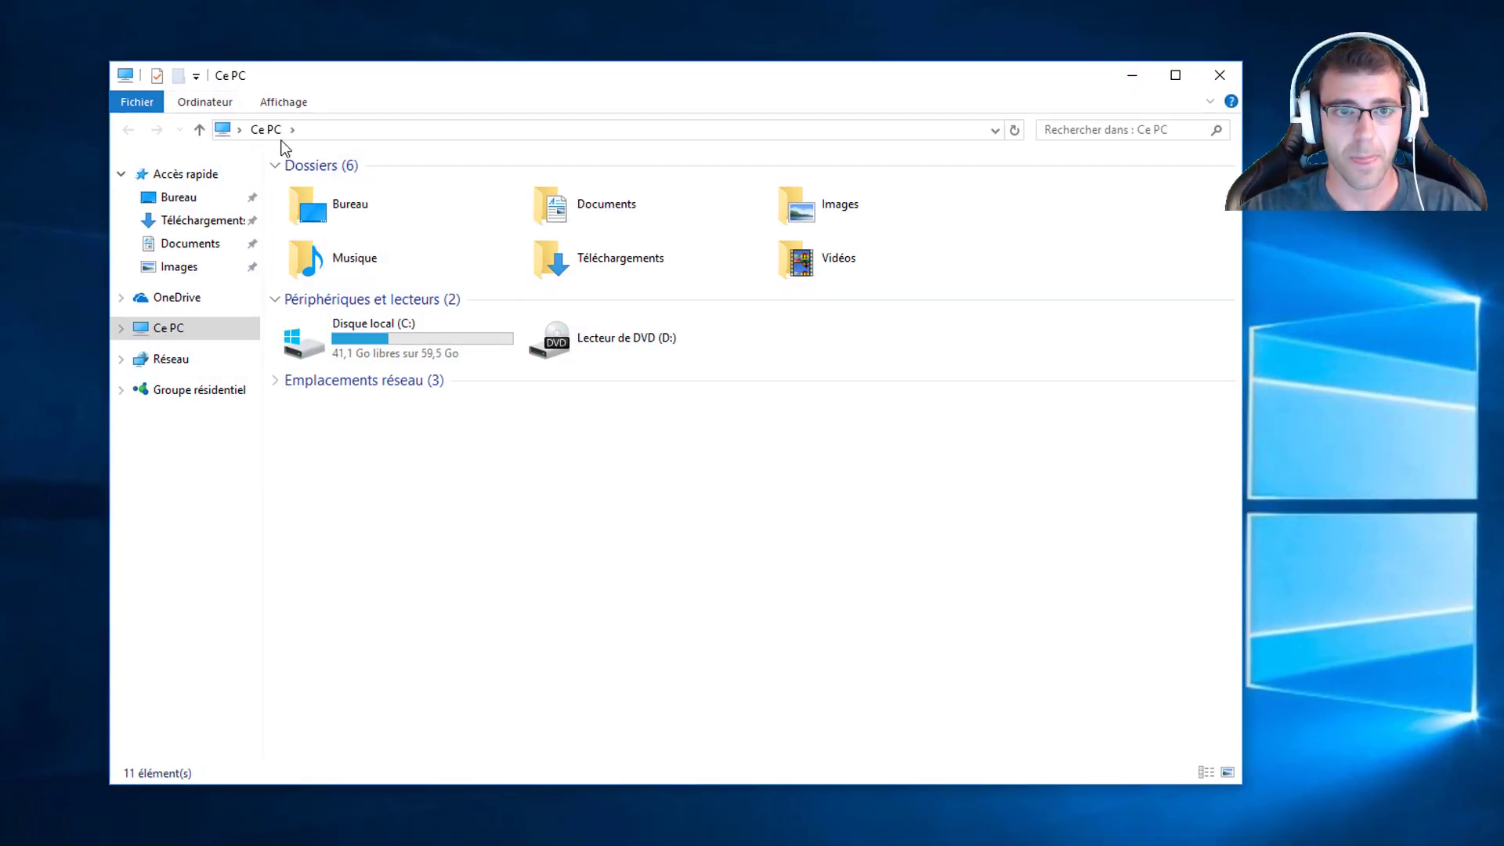
{"action": "left_click", "coordinate": [182, 298]}
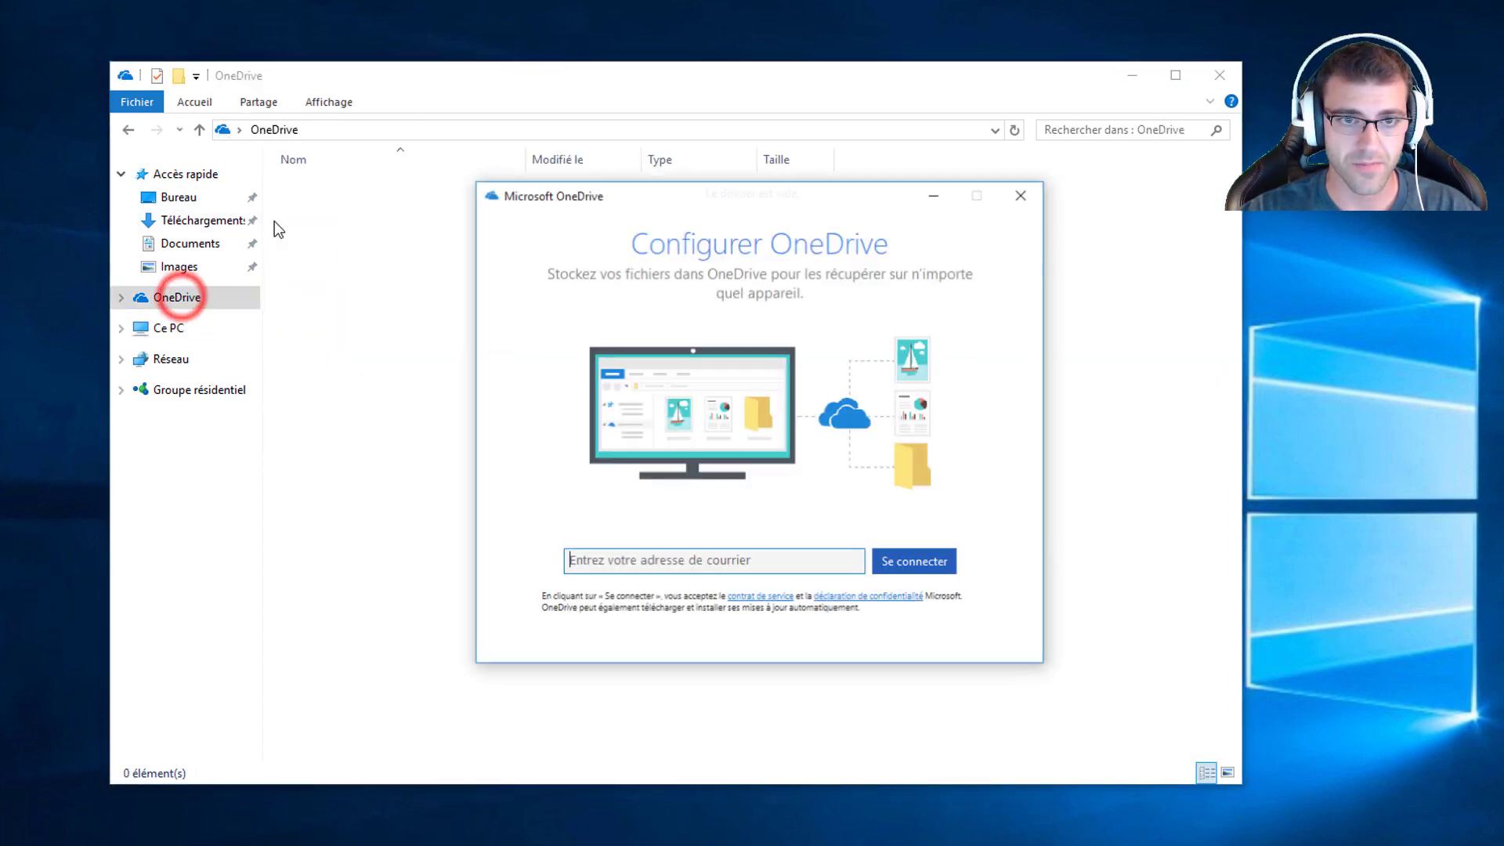
{"action": "left_click", "coordinate": [1008, 191]}
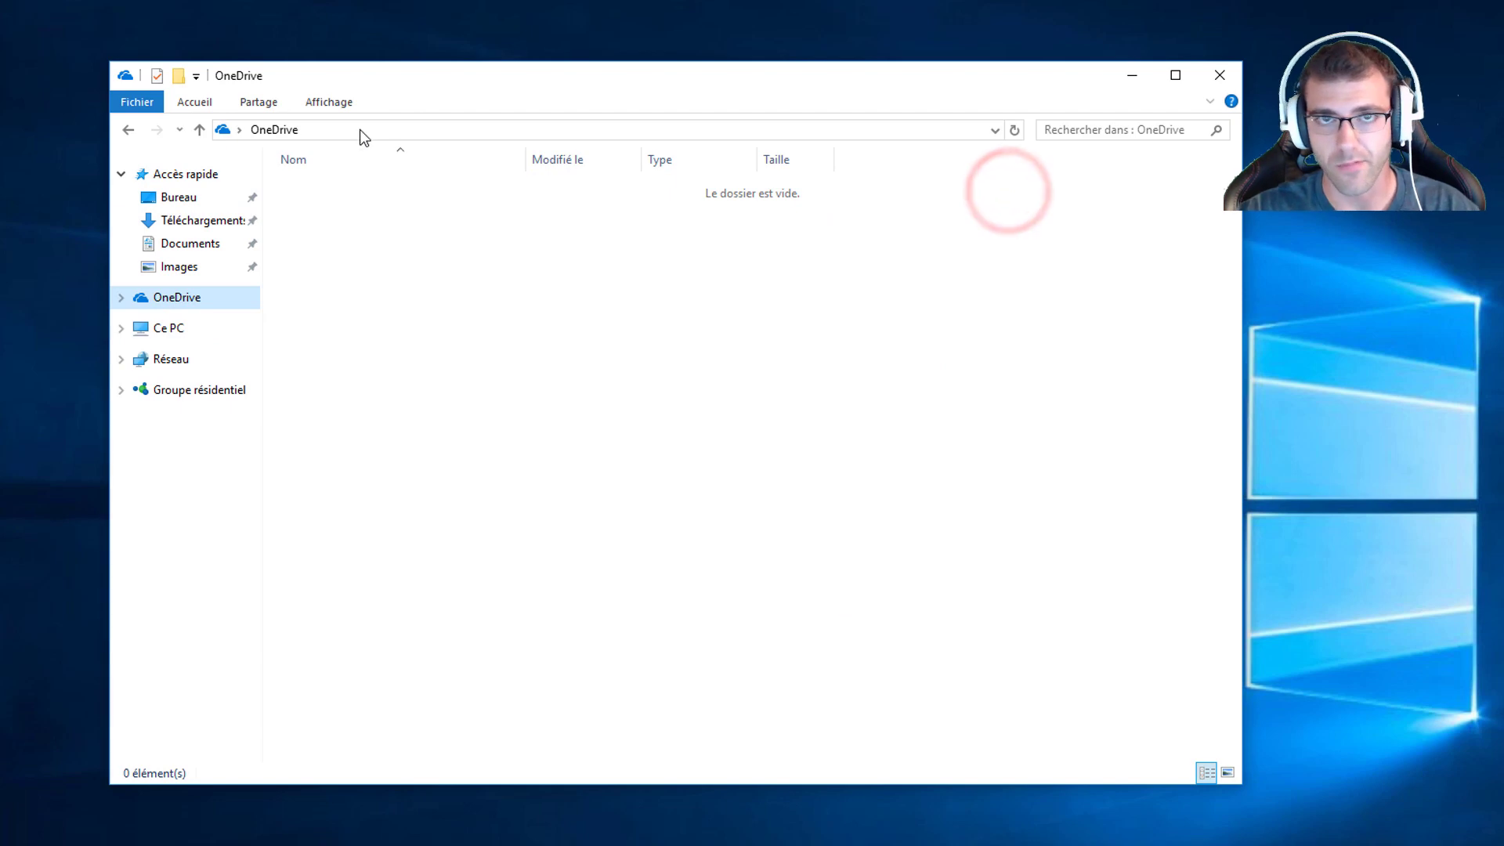
{"action": "left_click", "coordinate": [1220, 76]}
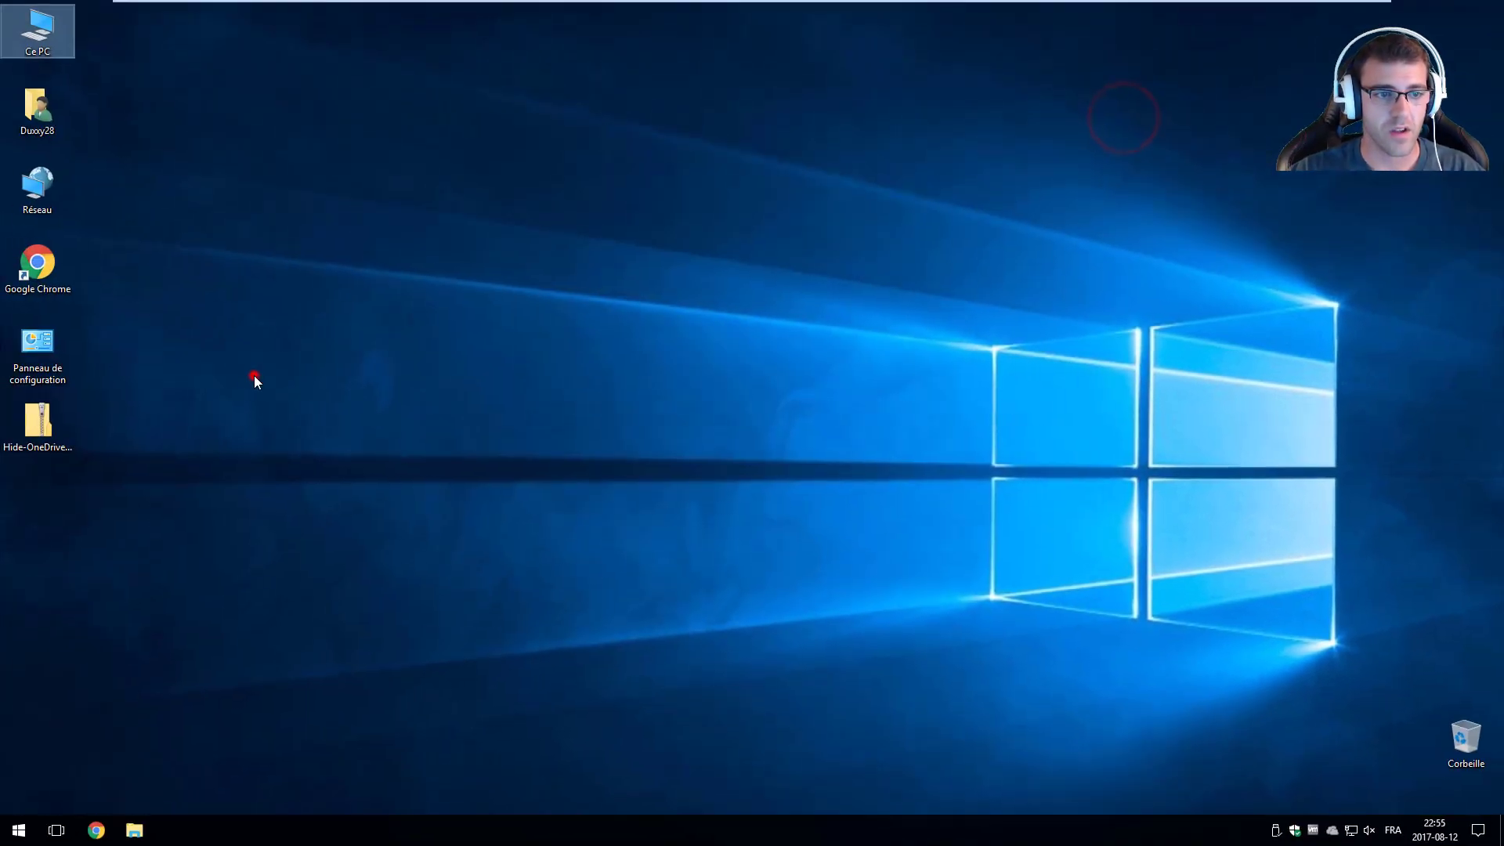
- Open the Hide-OneDrive-From-File-Explorer archive from the desktop and widen the name column to examine the 32-bit and 64-bit registry files
{"action": "left_click", "coordinate": [193, 368]}
{"action": "double_click", "coordinate": [41, 426]}
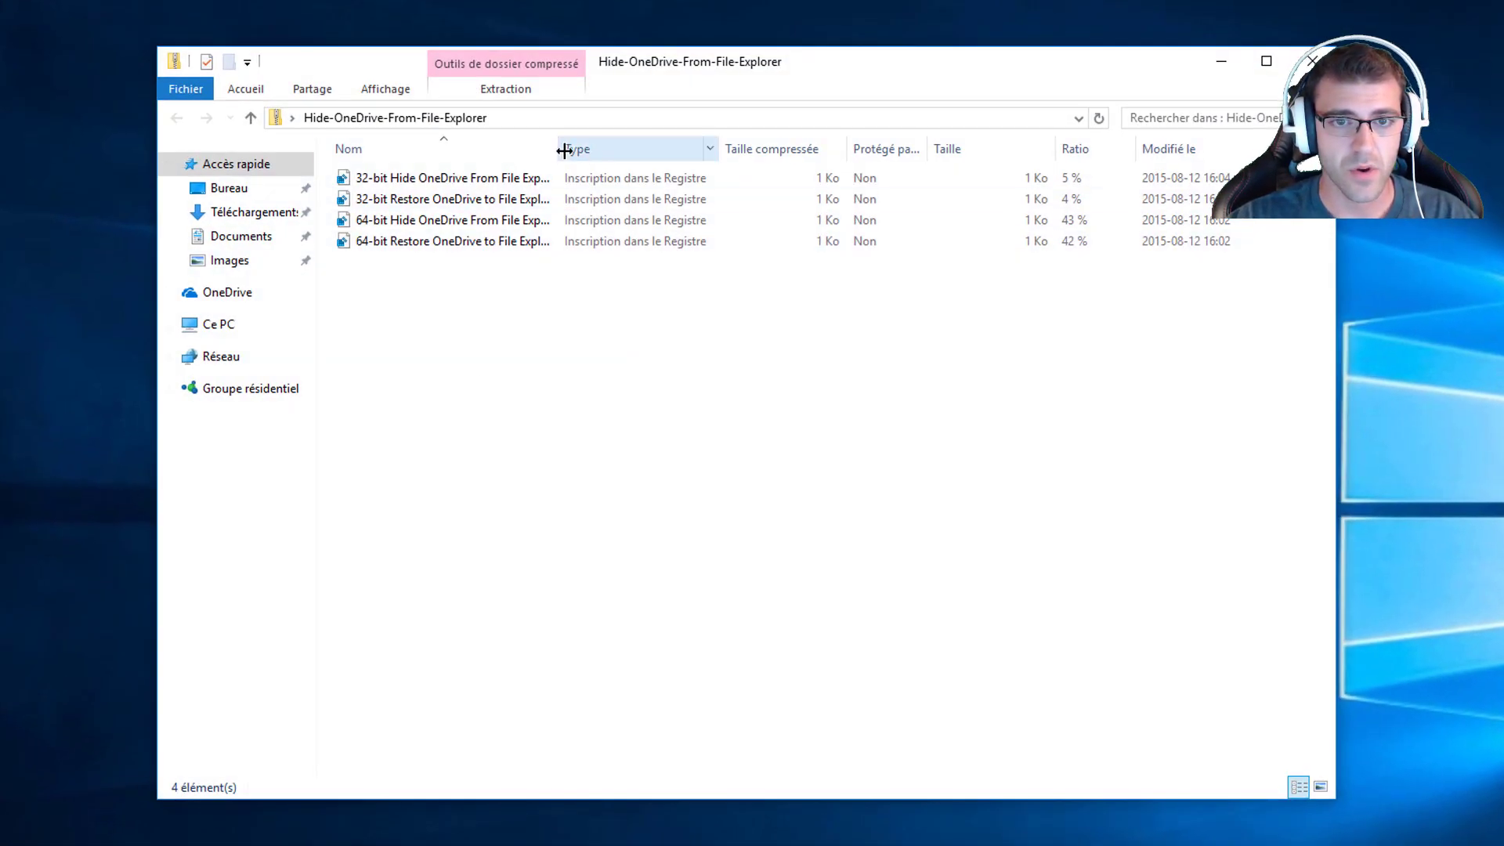
{"action": "left_click_drag", "start_coordinate": [559, 157], "coordinate": [753, 157]}
{"action": "left_click_drag", "start_coordinate": [517, 354], "coordinate": [430, 177]}
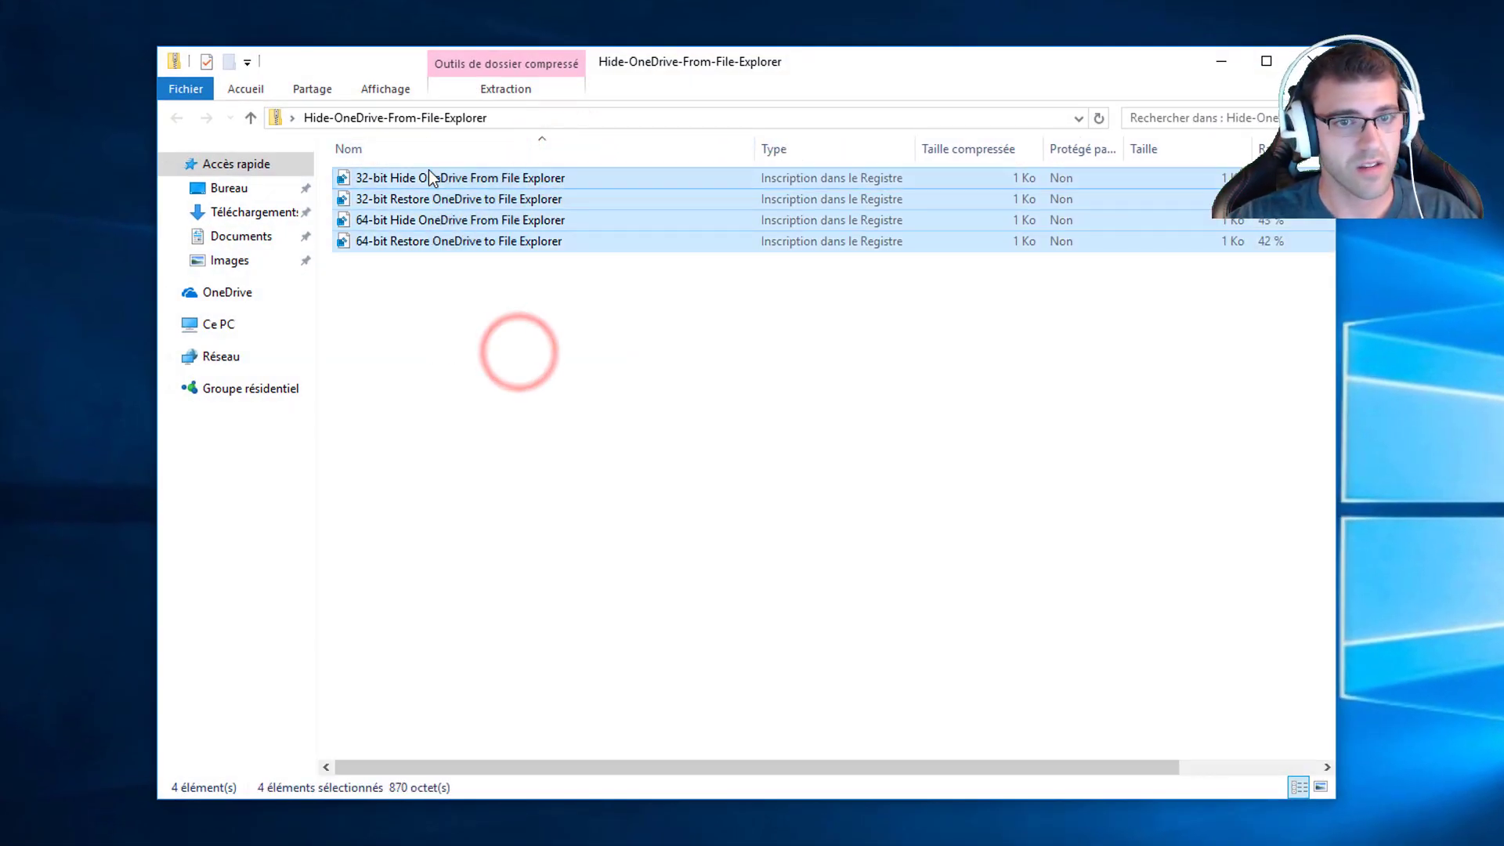
{"action": "left_click", "coordinate": [539, 395]}
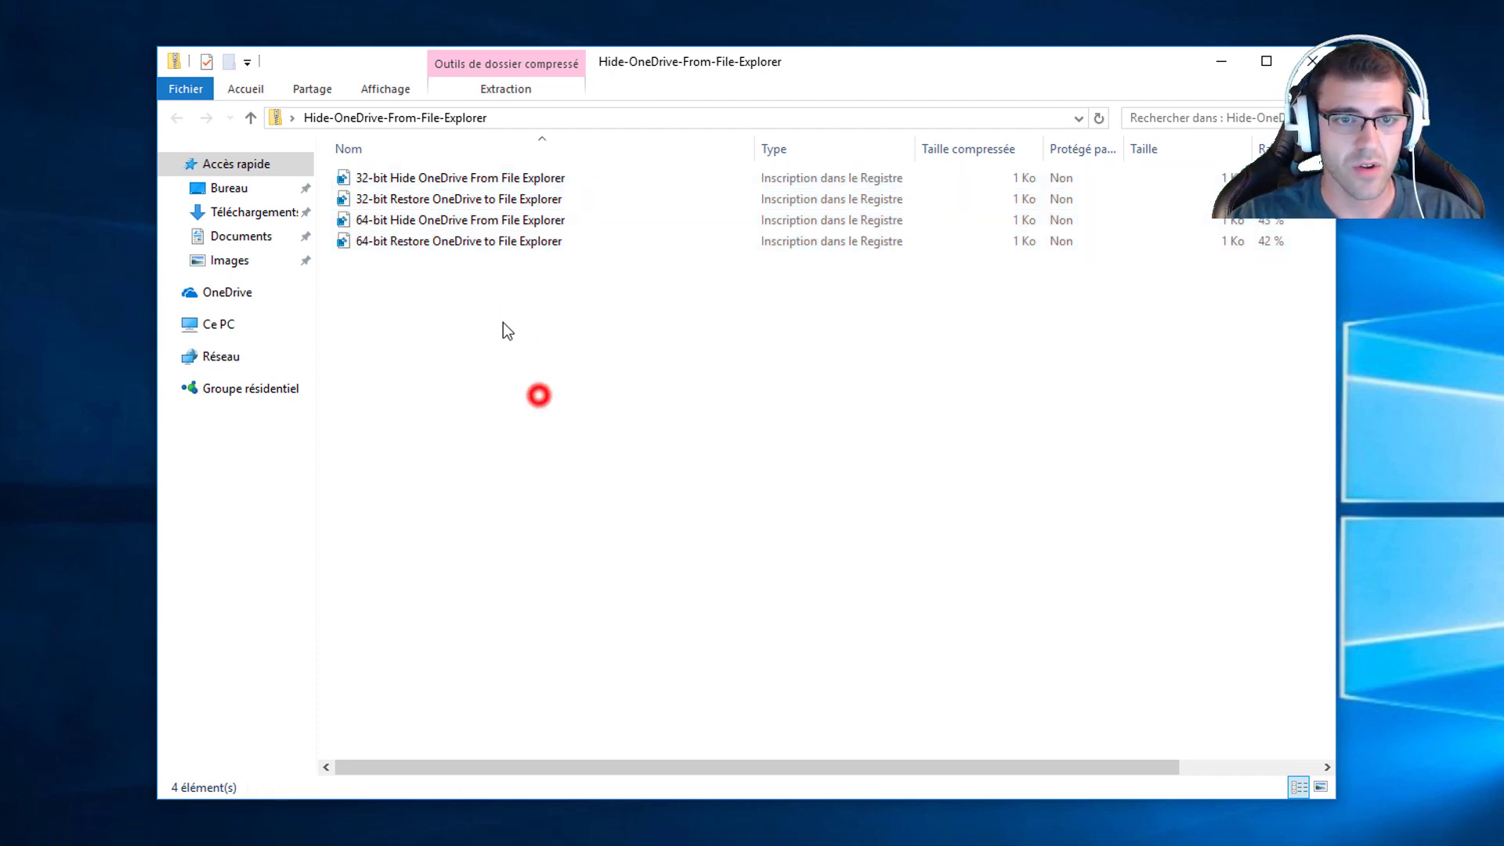
{"action": "left_click", "coordinate": [370, 180]}
{"action": "left_click", "coordinate": [369, 219]}
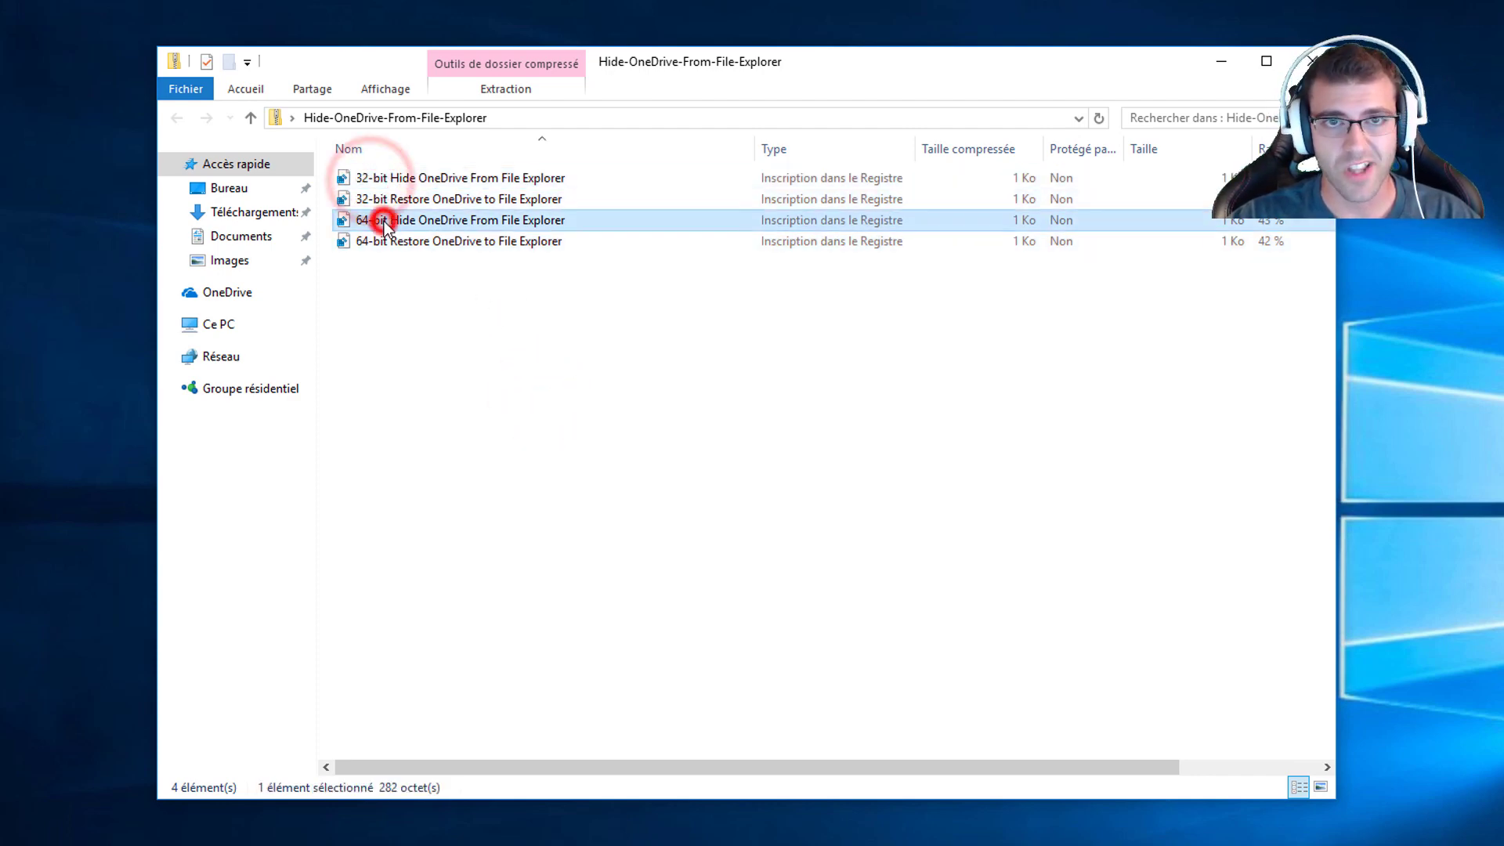
{"action": "left_click", "coordinate": [423, 305]}
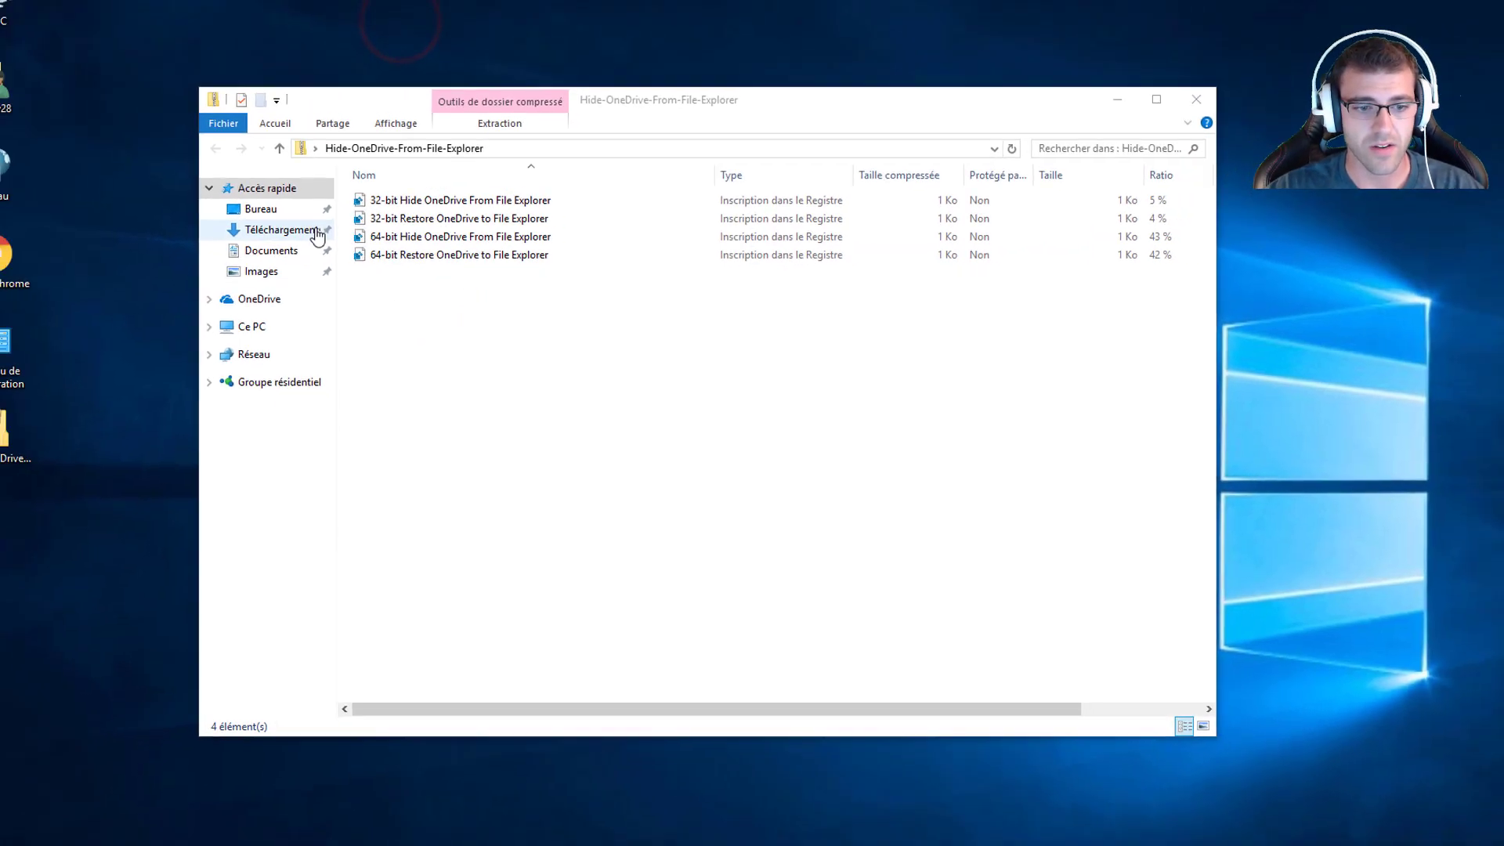
- Open the Système page of the Panneau de configuration to check whether Windows is 32-bit or 64-bit
{"action": "key", "text": "super"}
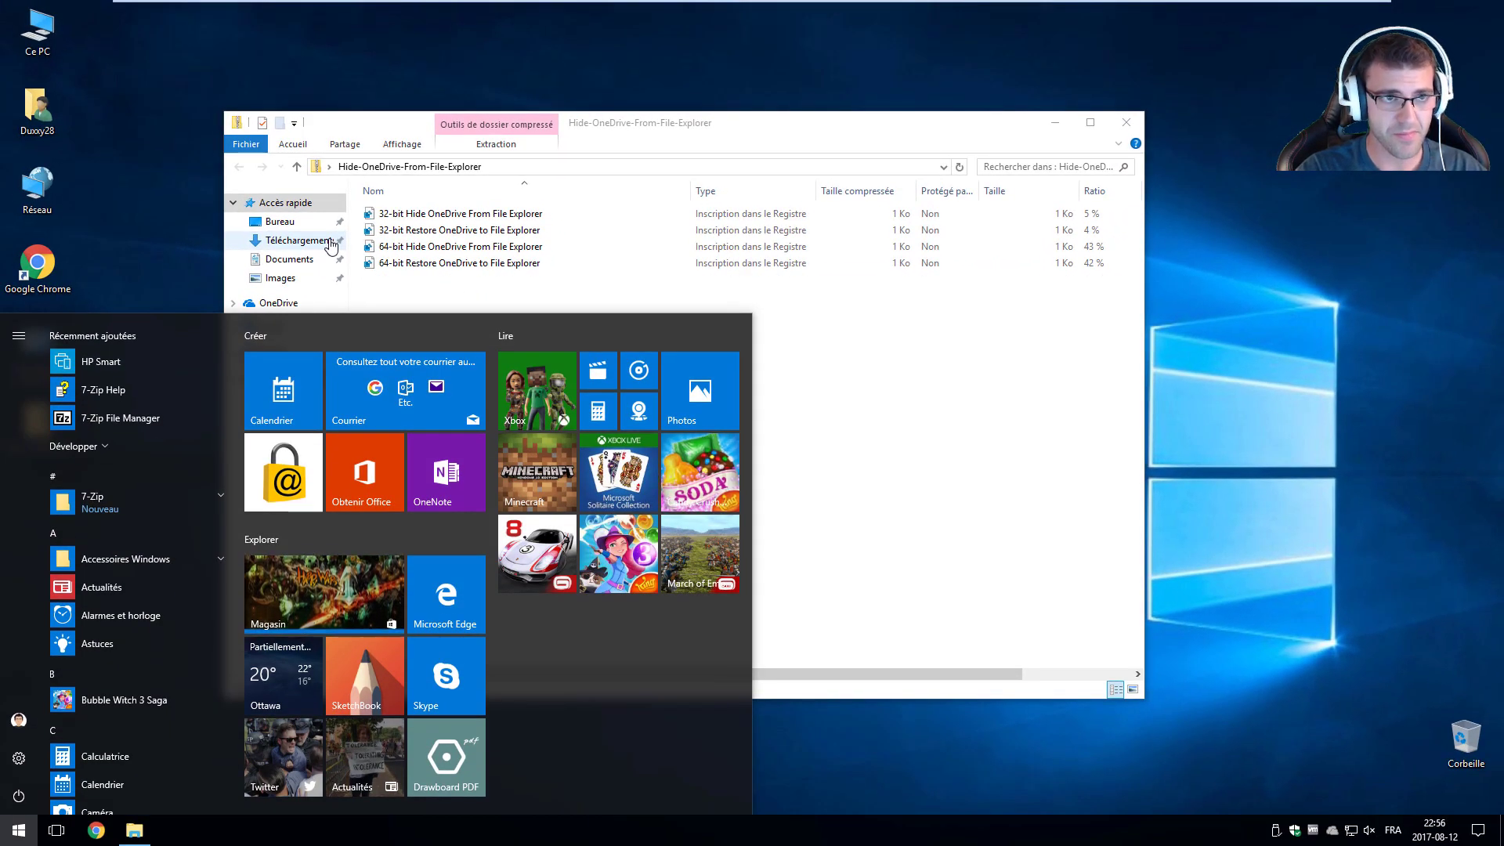
{"action": "type", "text": "pan"}
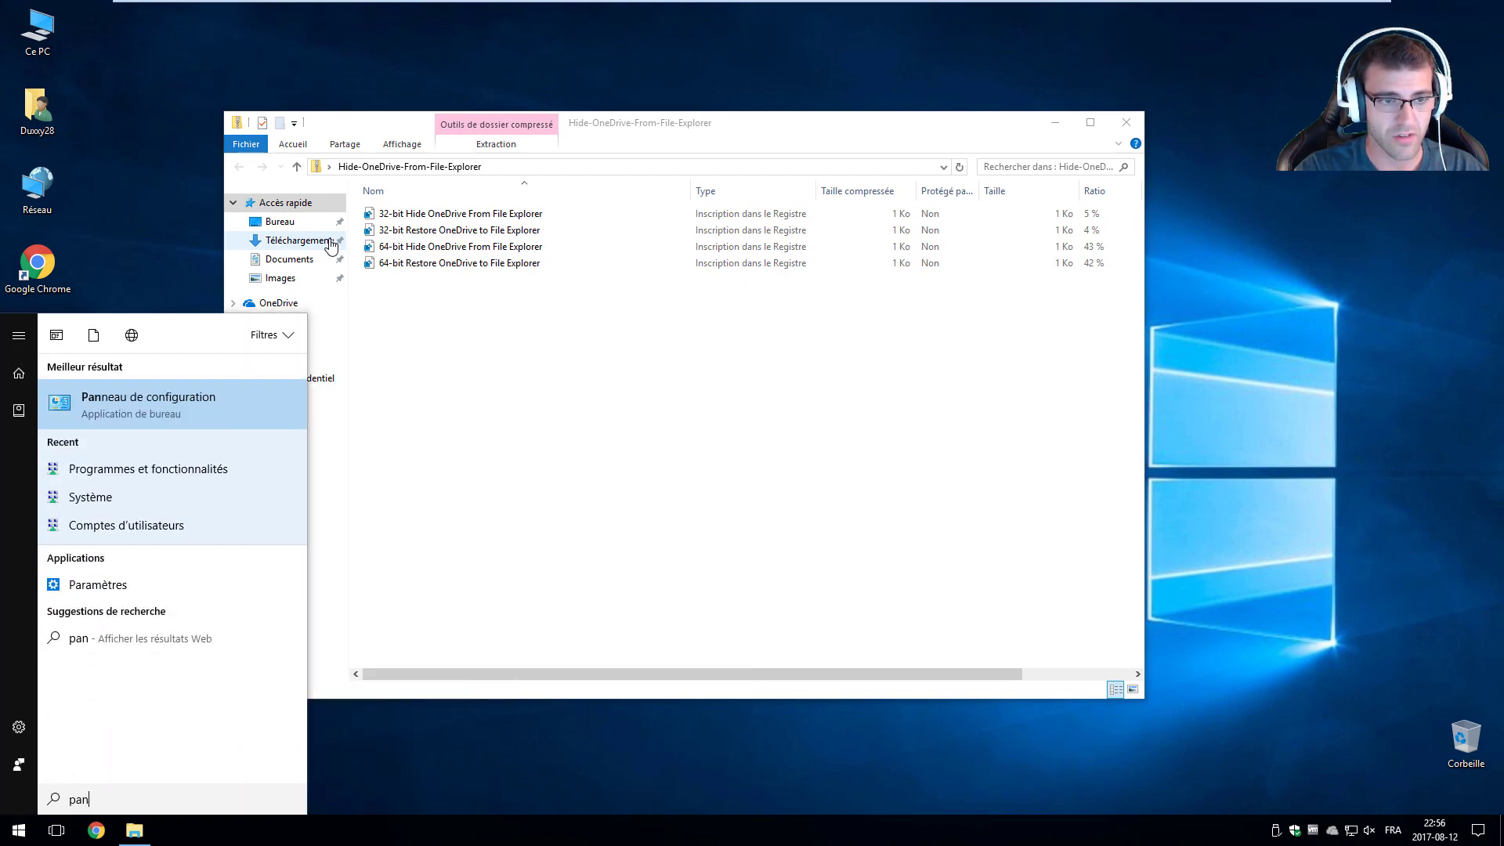
{"action": "left_click", "coordinate": [154, 416]}
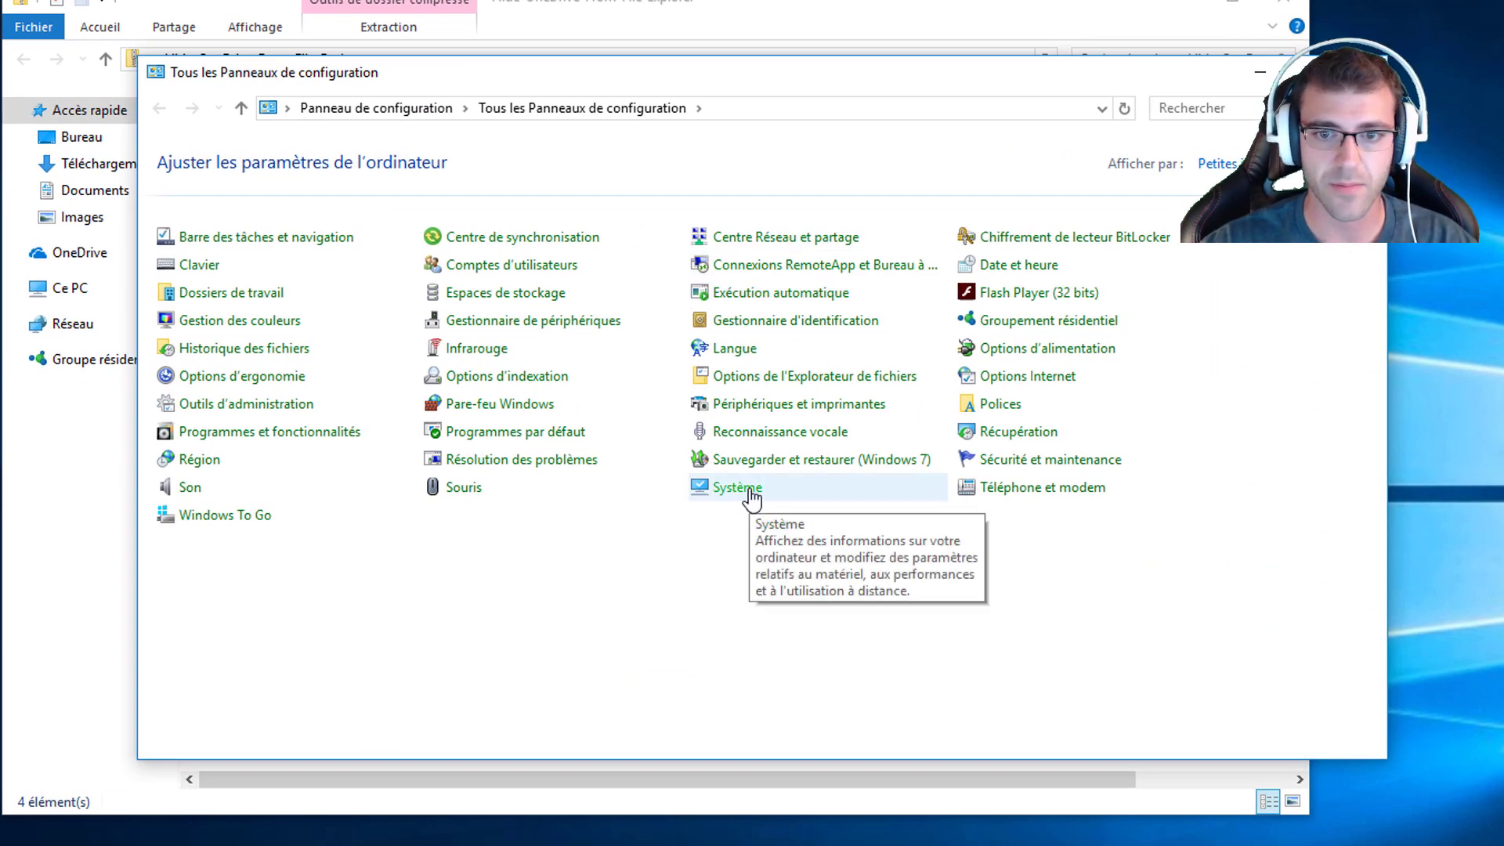
{"action": "left_click", "coordinate": [752, 497]}
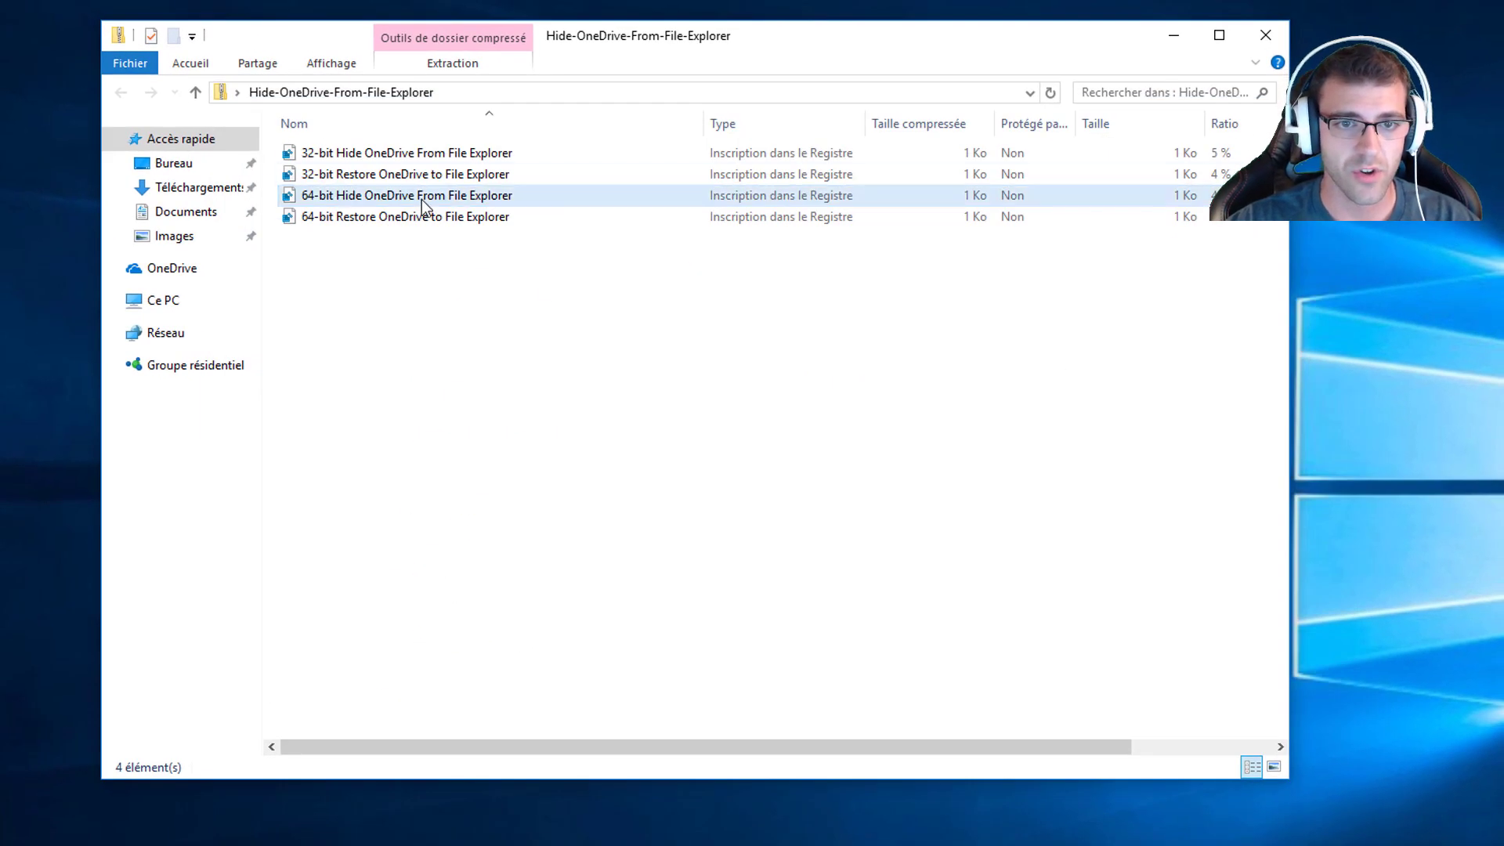
- Run the "64-bit Hide OneDrive From File Explorer" registry file from the archive and accept adding its information to the Registry
{"action": "left_click", "coordinate": [403, 195]}
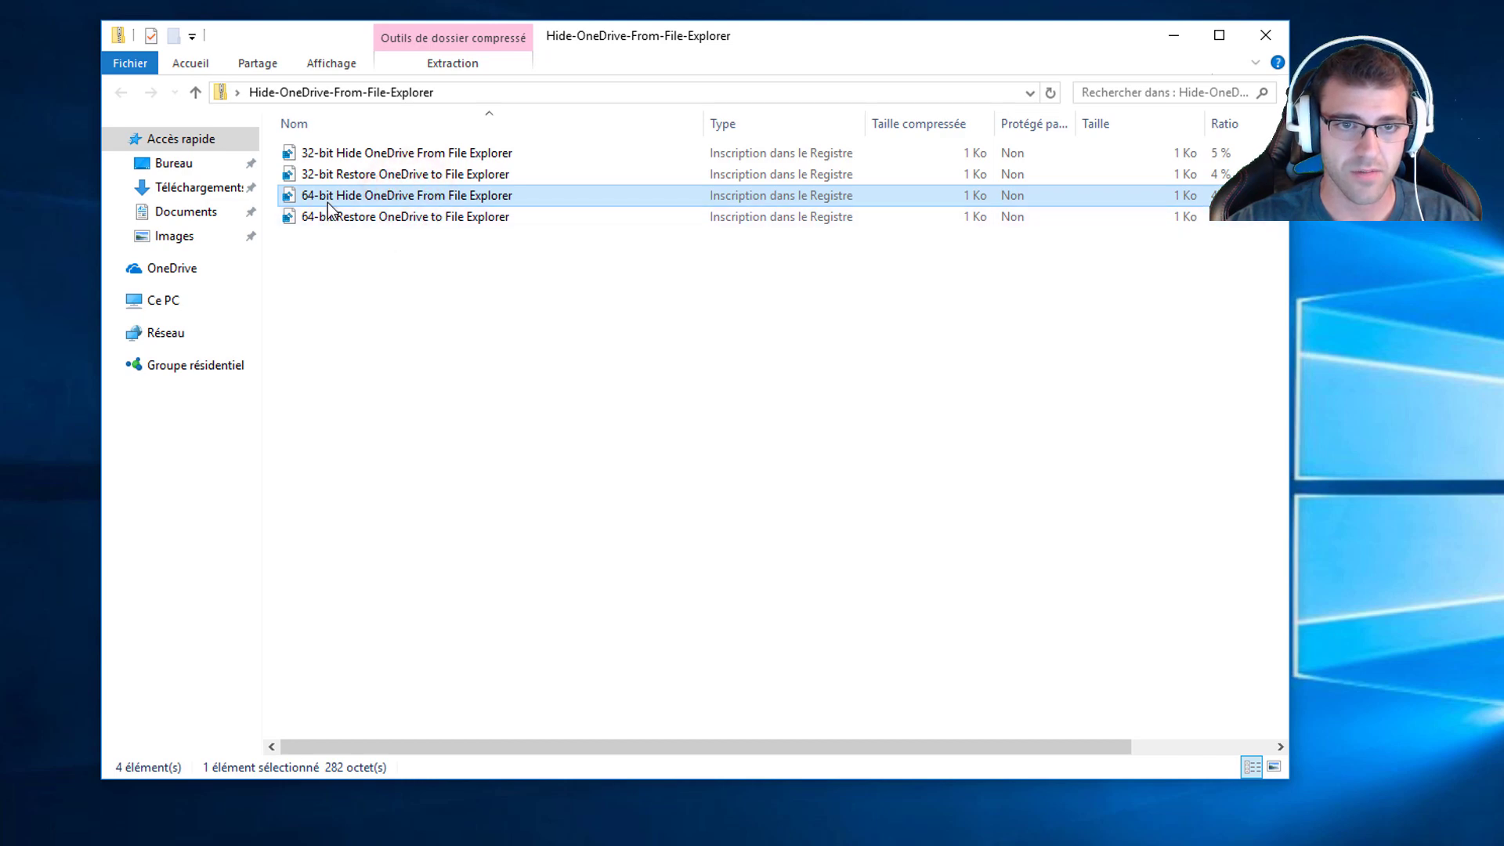
{"action": "mouse_move", "coordinate": [369, 242]}
{"action": "left_mouse_down"}
{"action": "mouse_move", "coordinate": [356, 210]}
{"action": "mouse_move", "coordinate": [362, 236]}
{"action": "left_mouse_up"}
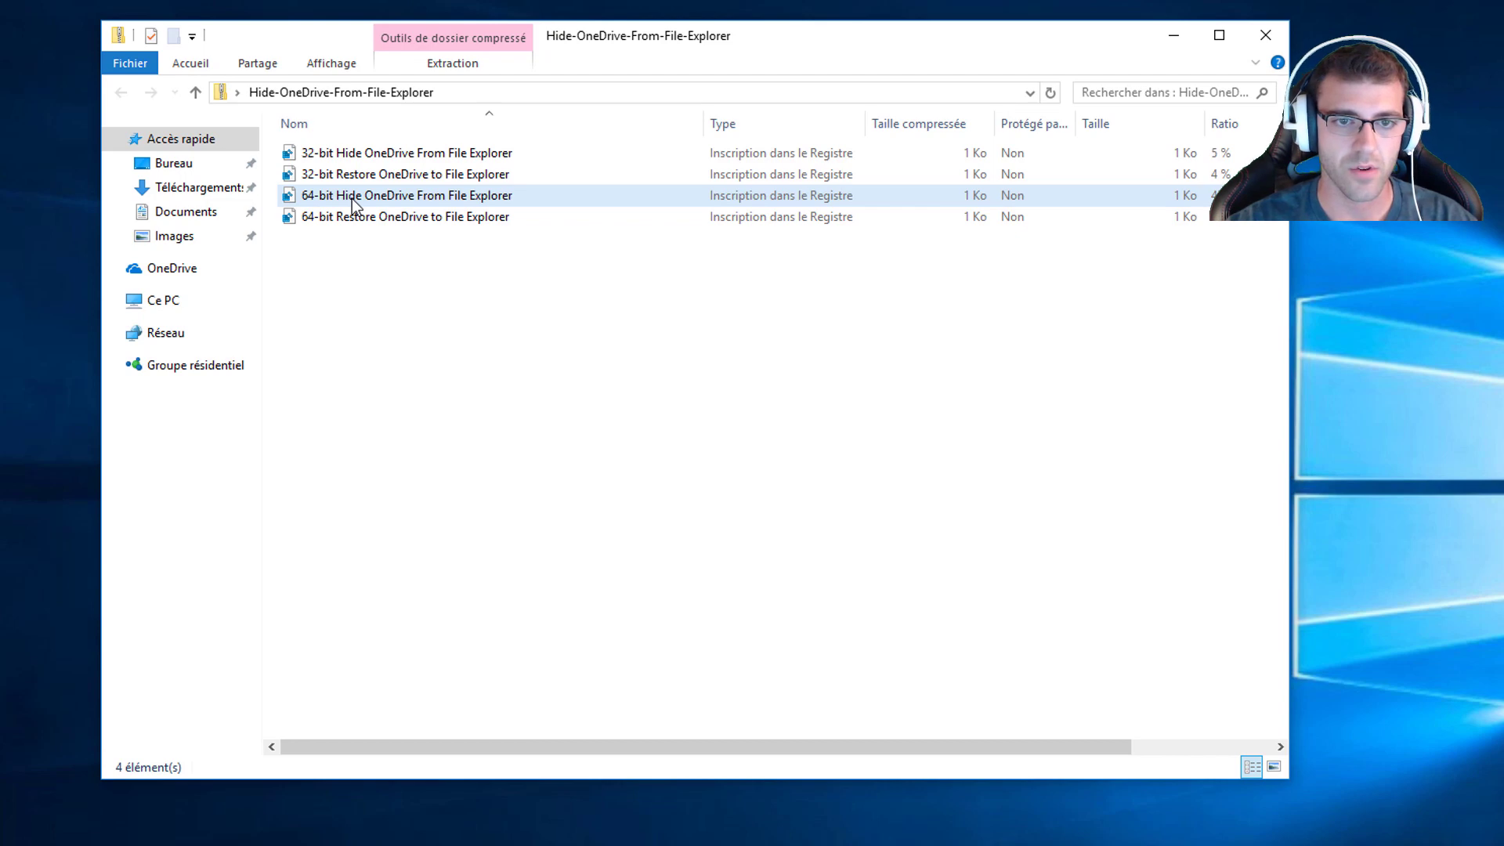
{"action": "double_click", "coordinate": [351, 199]}
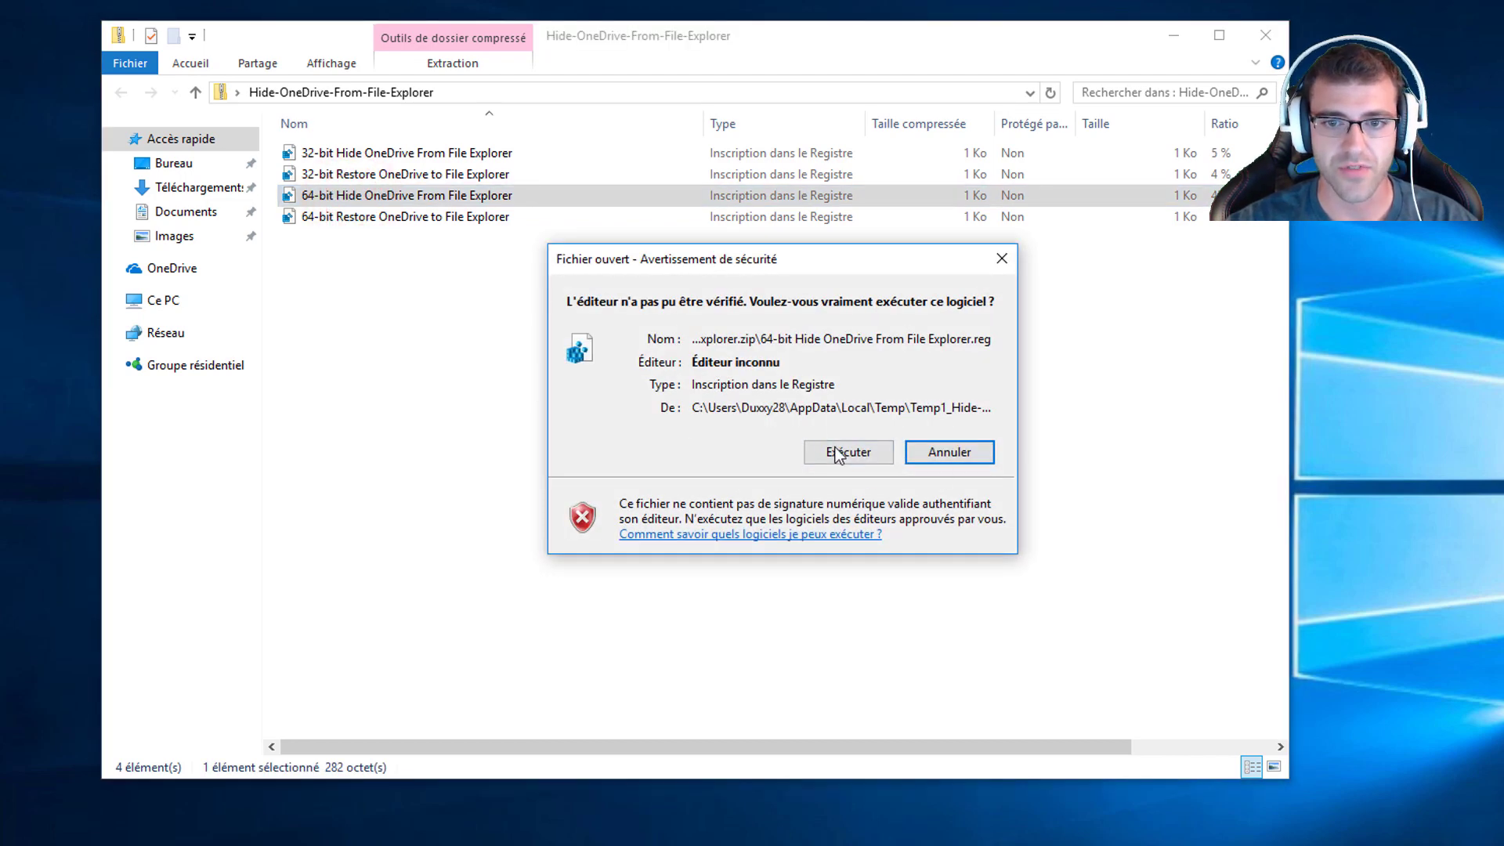
{"action": "left_click", "coordinate": [835, 453]}
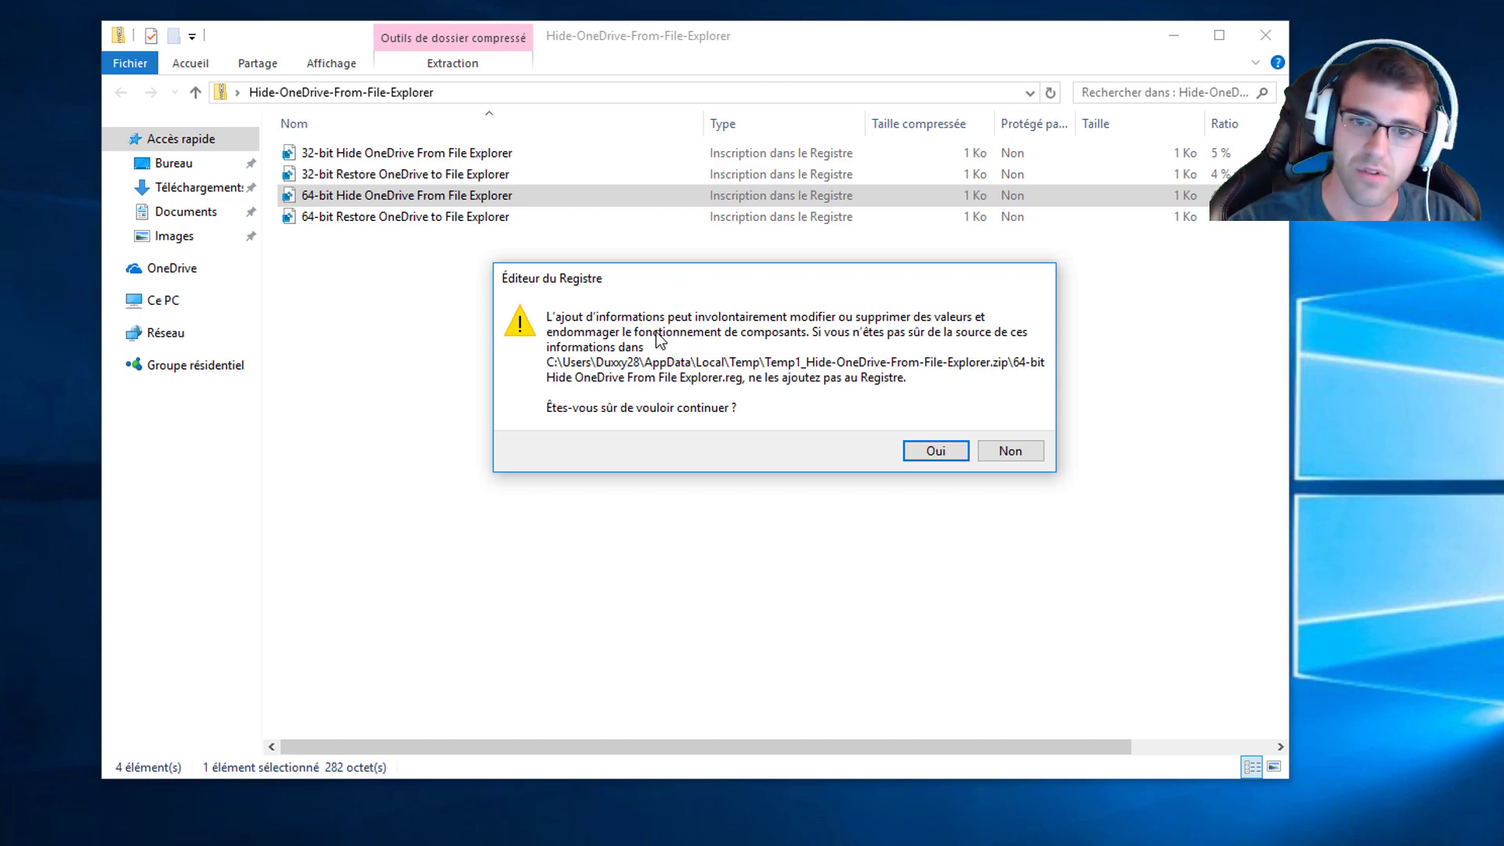
{"action": "left_click", "coordinate": [935, 453]}
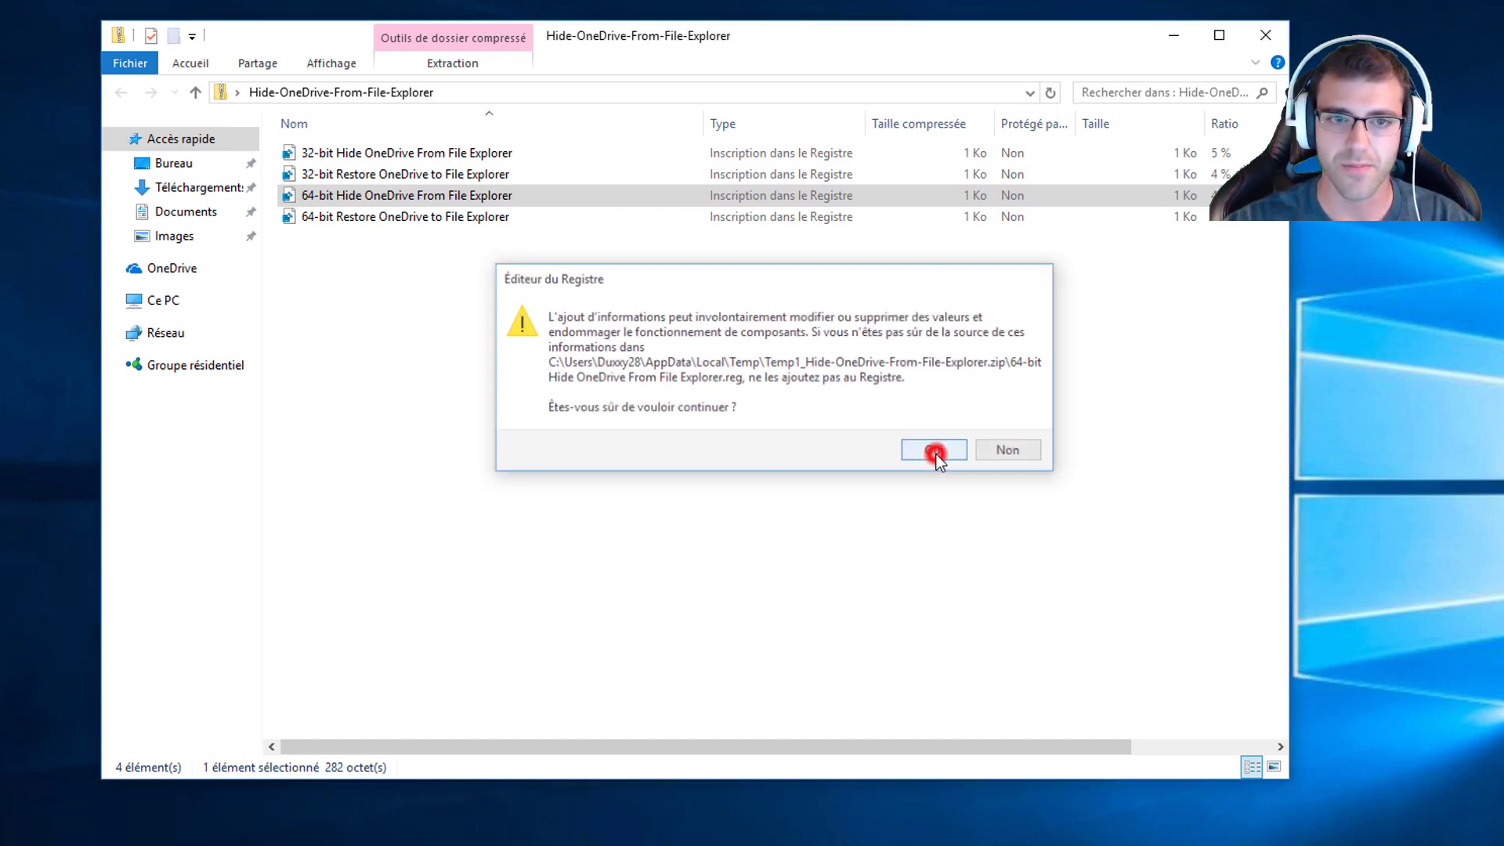
{"action": "left_click", "coordinate": [1026, 418]}
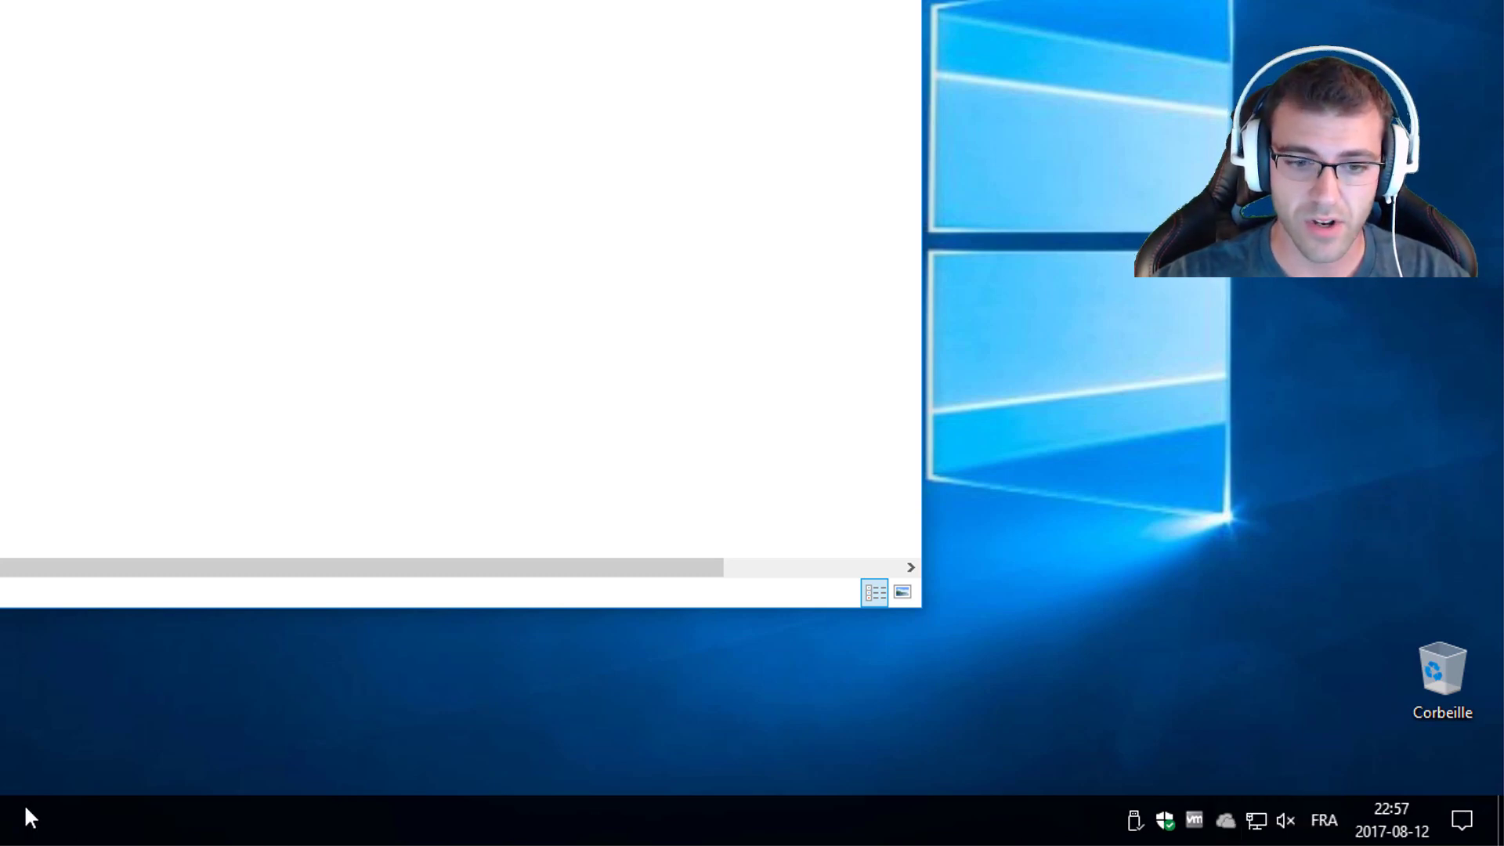
- Open the Gestionnaire des tâches in detailed view, minimize the archive window and show the startup programs
{"action": "right_click", "coordinate": [47, 821]}
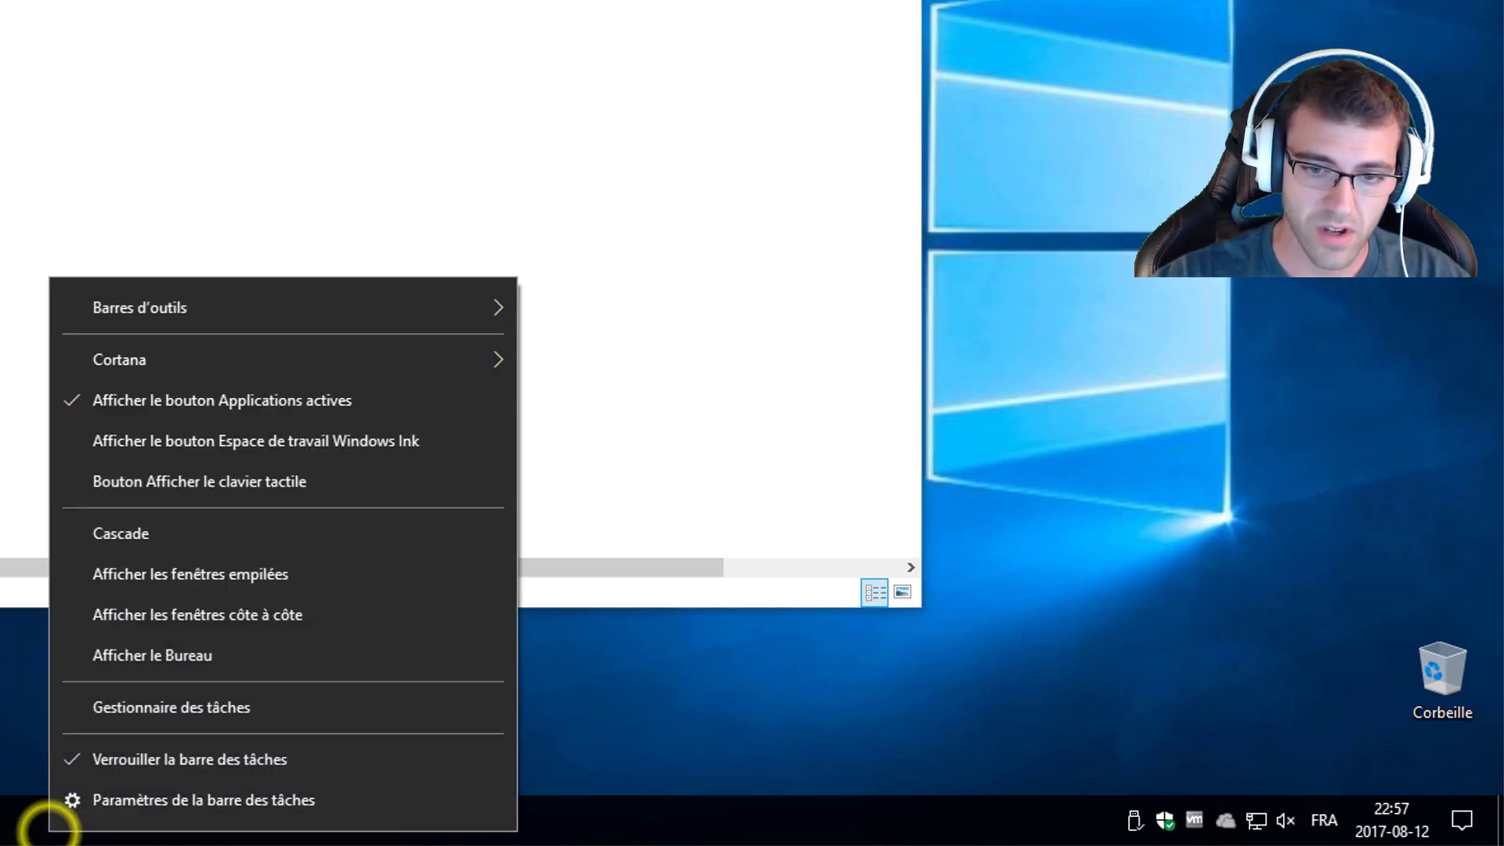
{"action": "left_click", "coordinate": [160, 722]}
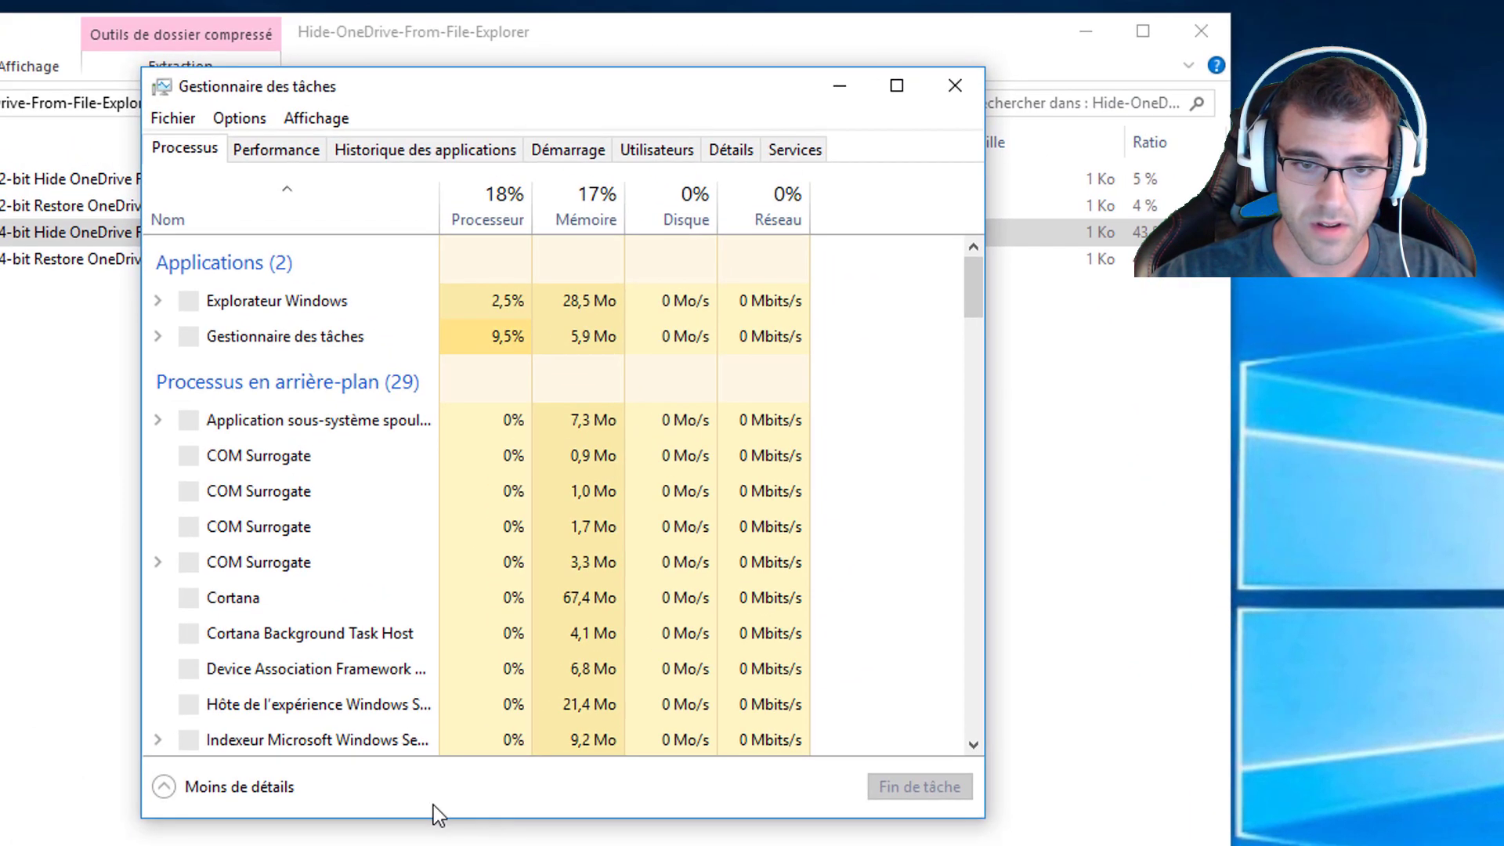
{"action": "left_click", "coordinate": [249, 780]}
{"action": "left_click_drag", "start_coordinate": [289, 81], "coordinate": [323, 368]}
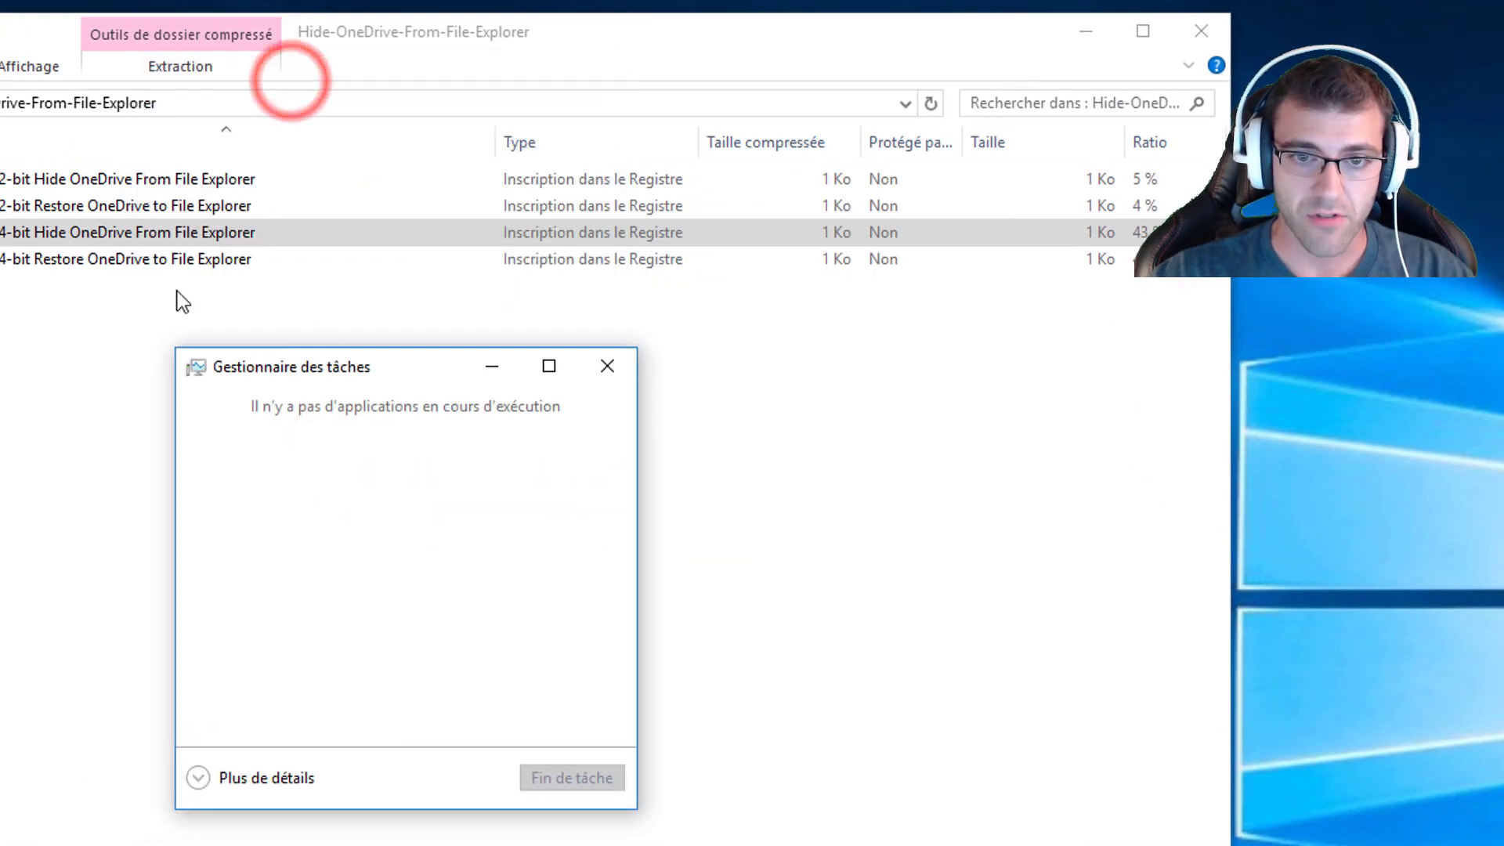
{"action": "left_click", "coordinate": [1089, 33]}
{"action": "left_click", "coordinate": [213, 778]}
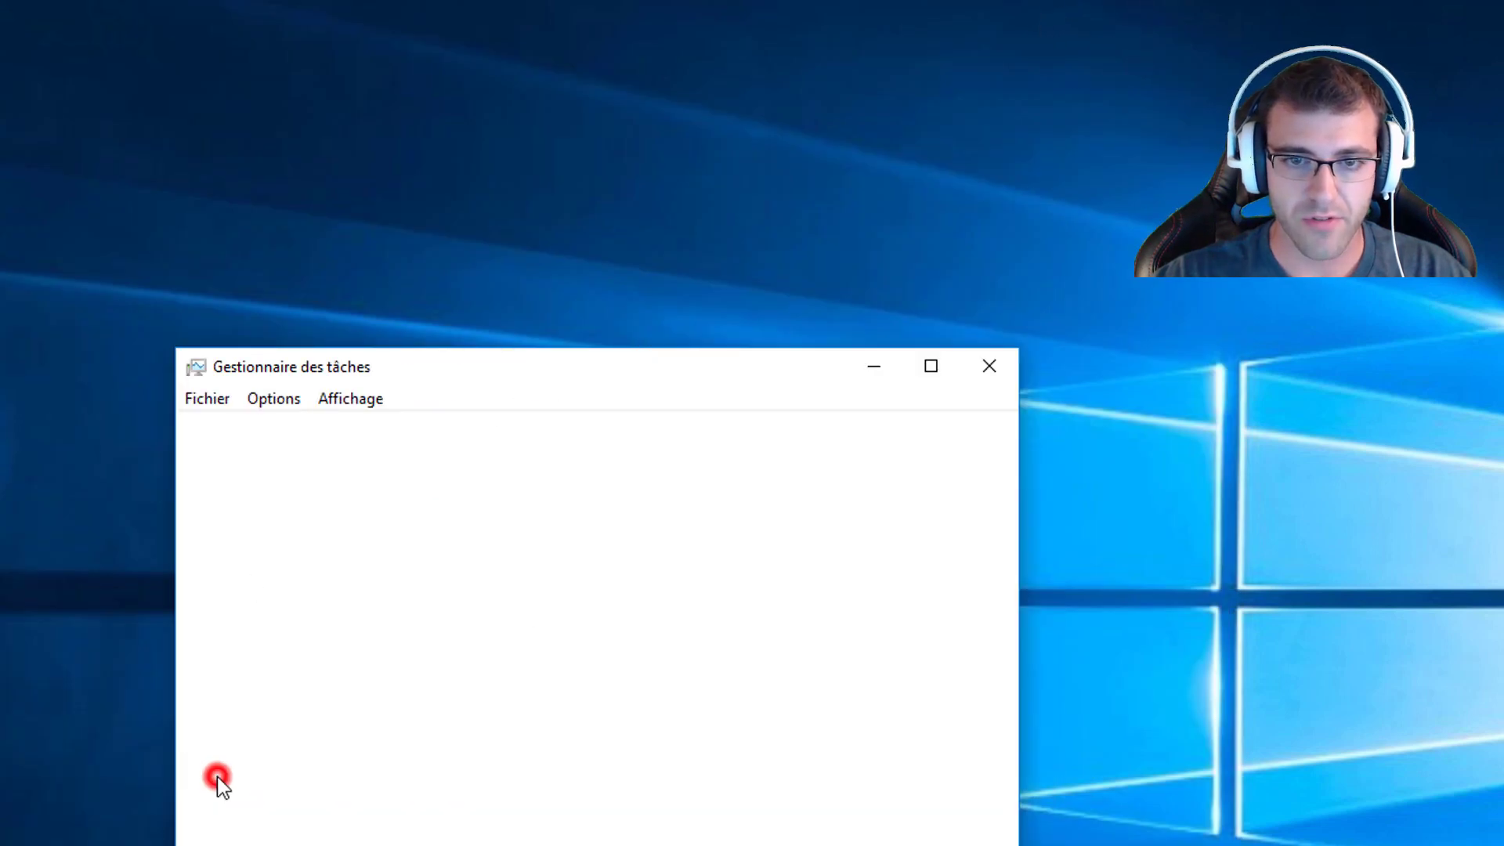
{"action": "left_click_drag", "start_coordinate": [520, 367], "coordinate": [459, 236]}
{"action": "left_click", "coordinate": [523, 300]}
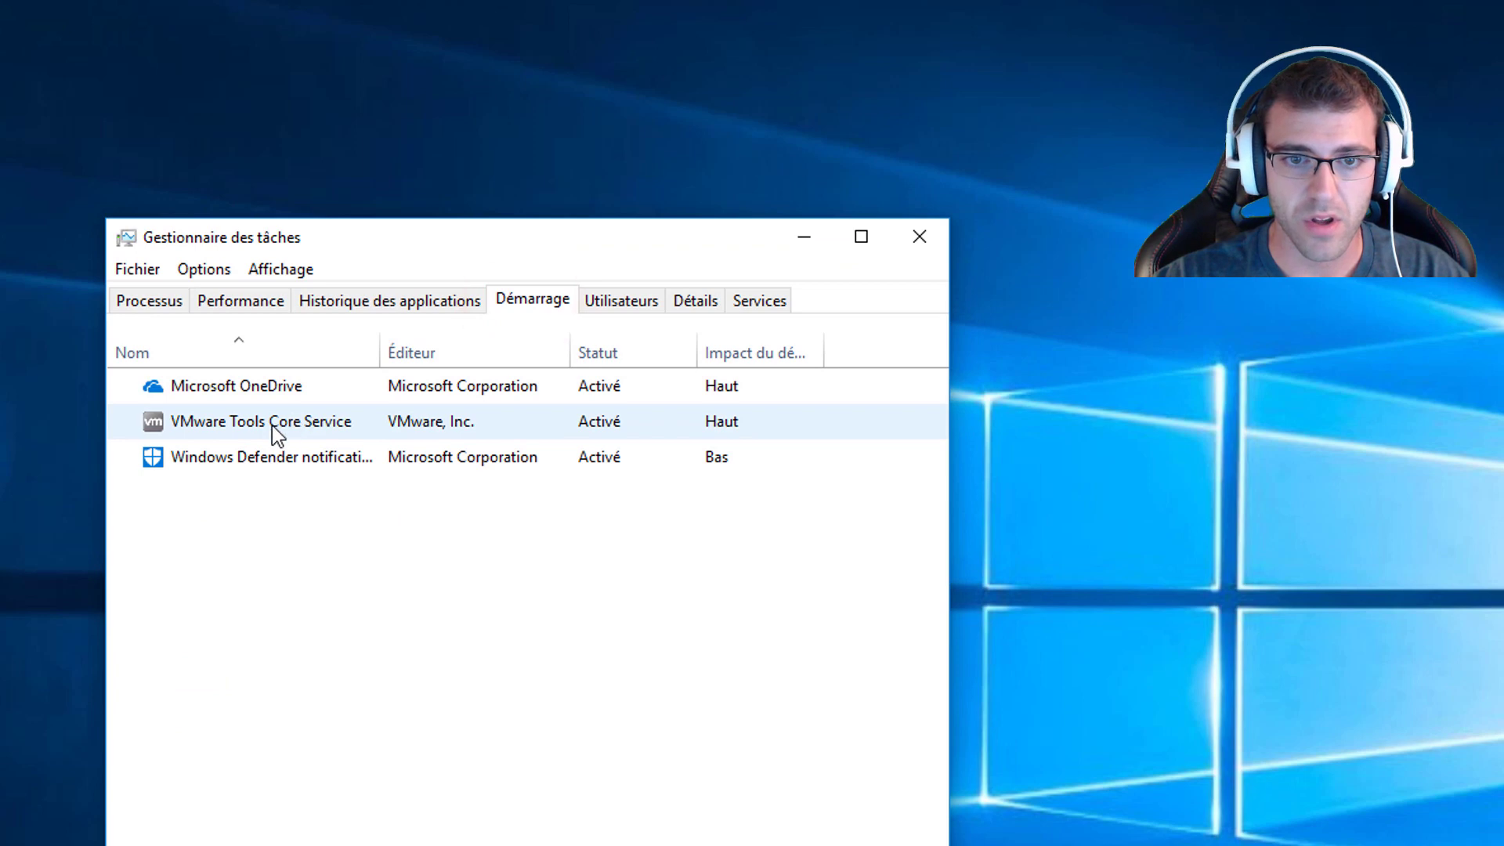
- Disable Microsoft OneDrive in the list of startup programs
{"action": "left_click", "coordinate": [243, 389]}
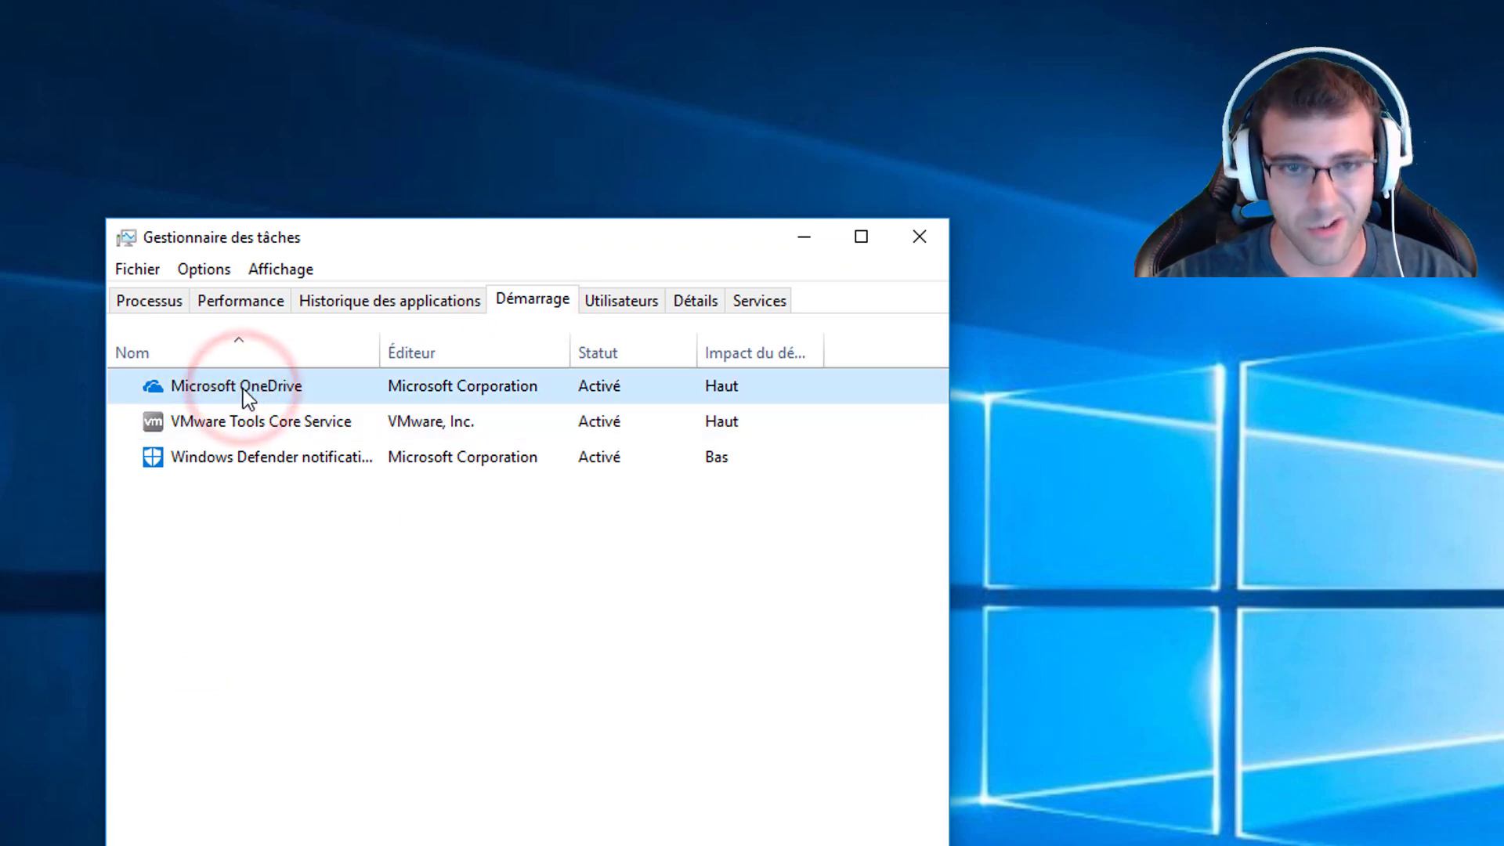
{"action": "right_click", "coordinate": [243, 388]}
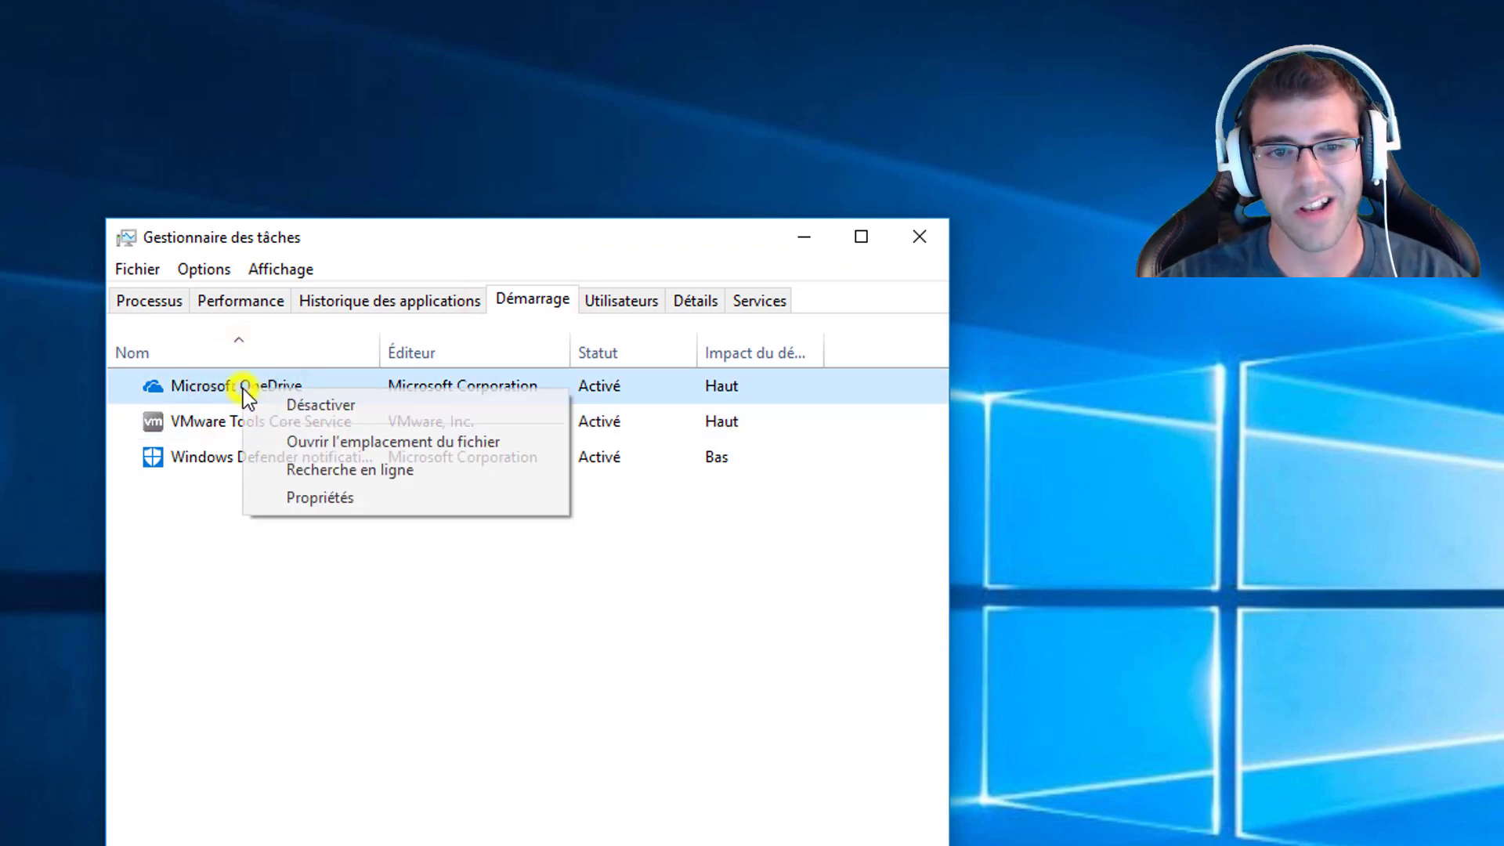
{"action": "left_click", "coordinate": [304, 406]}
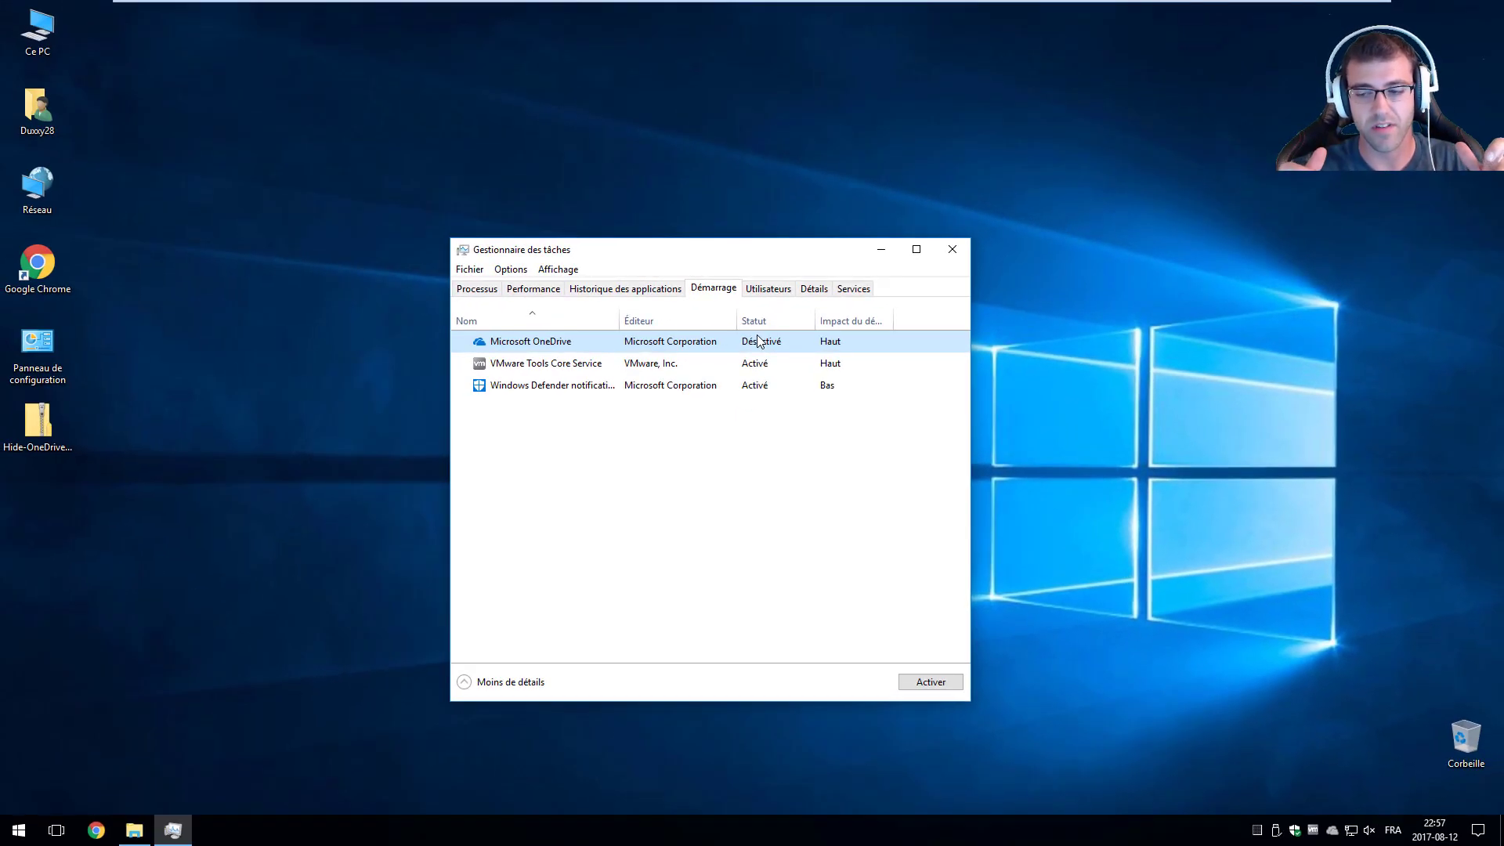
{"action": "left_click", "coordinate": [1332, 833]}
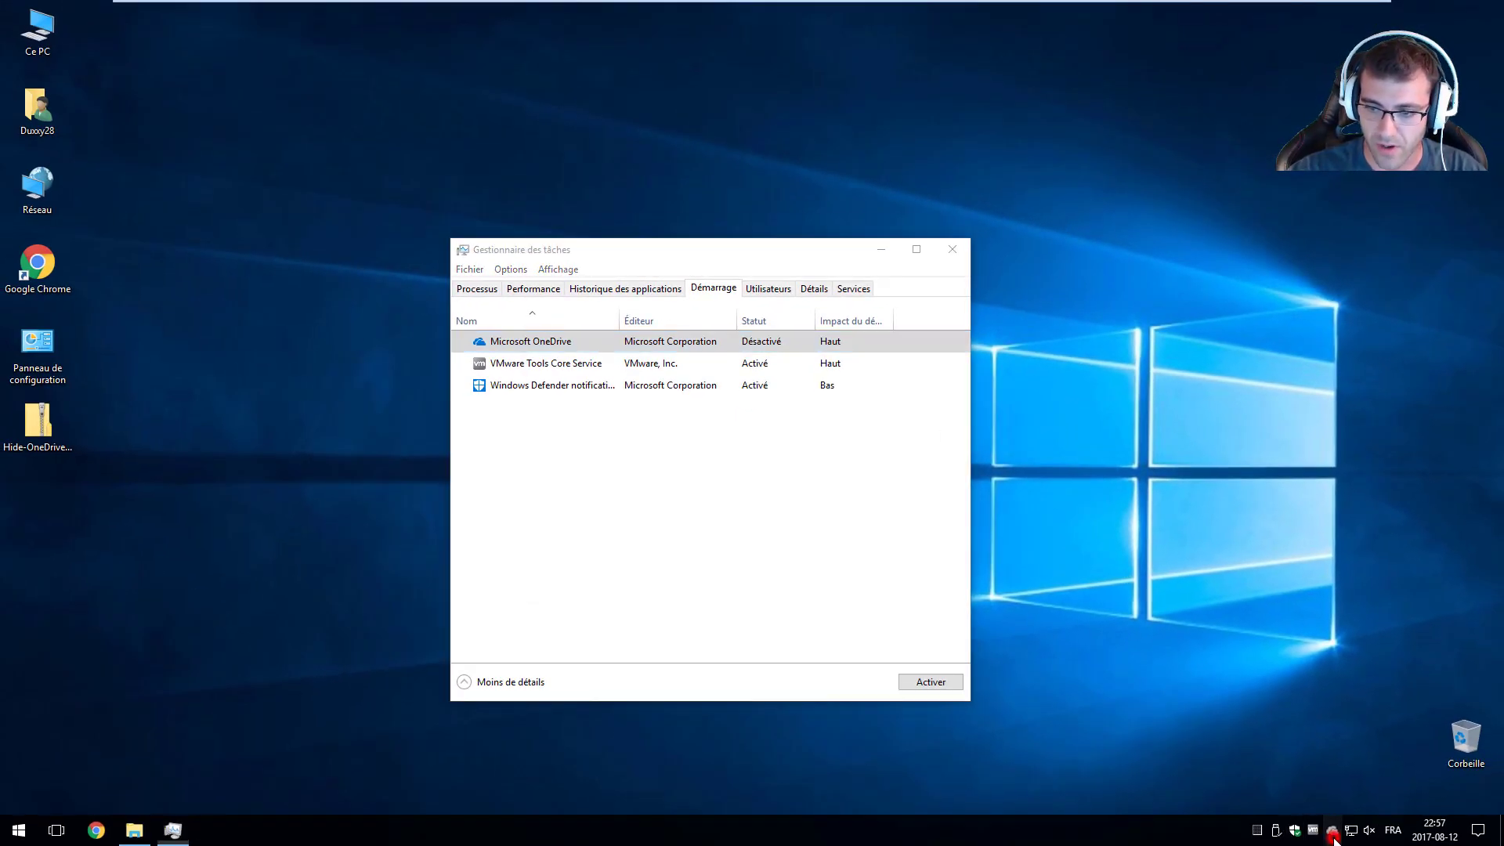
{"action": "left_click", "coordinate": [962, 218]}
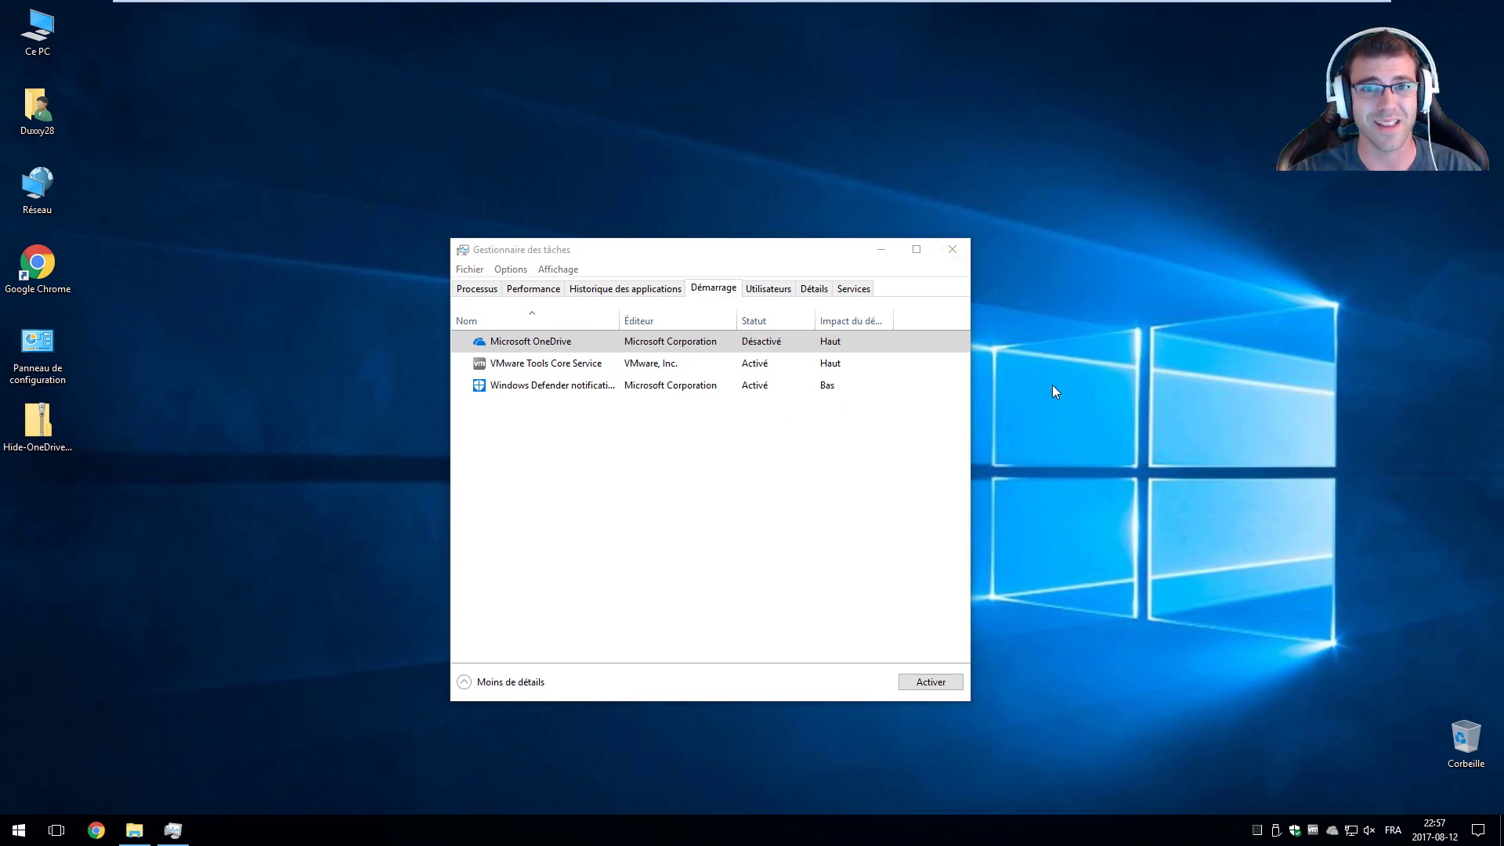
- Open Ce PC to check the navigation pane for OneDrive, check its notification-area icon, and close the window
{"action": "double_click", "coordinate": [36, 45]}
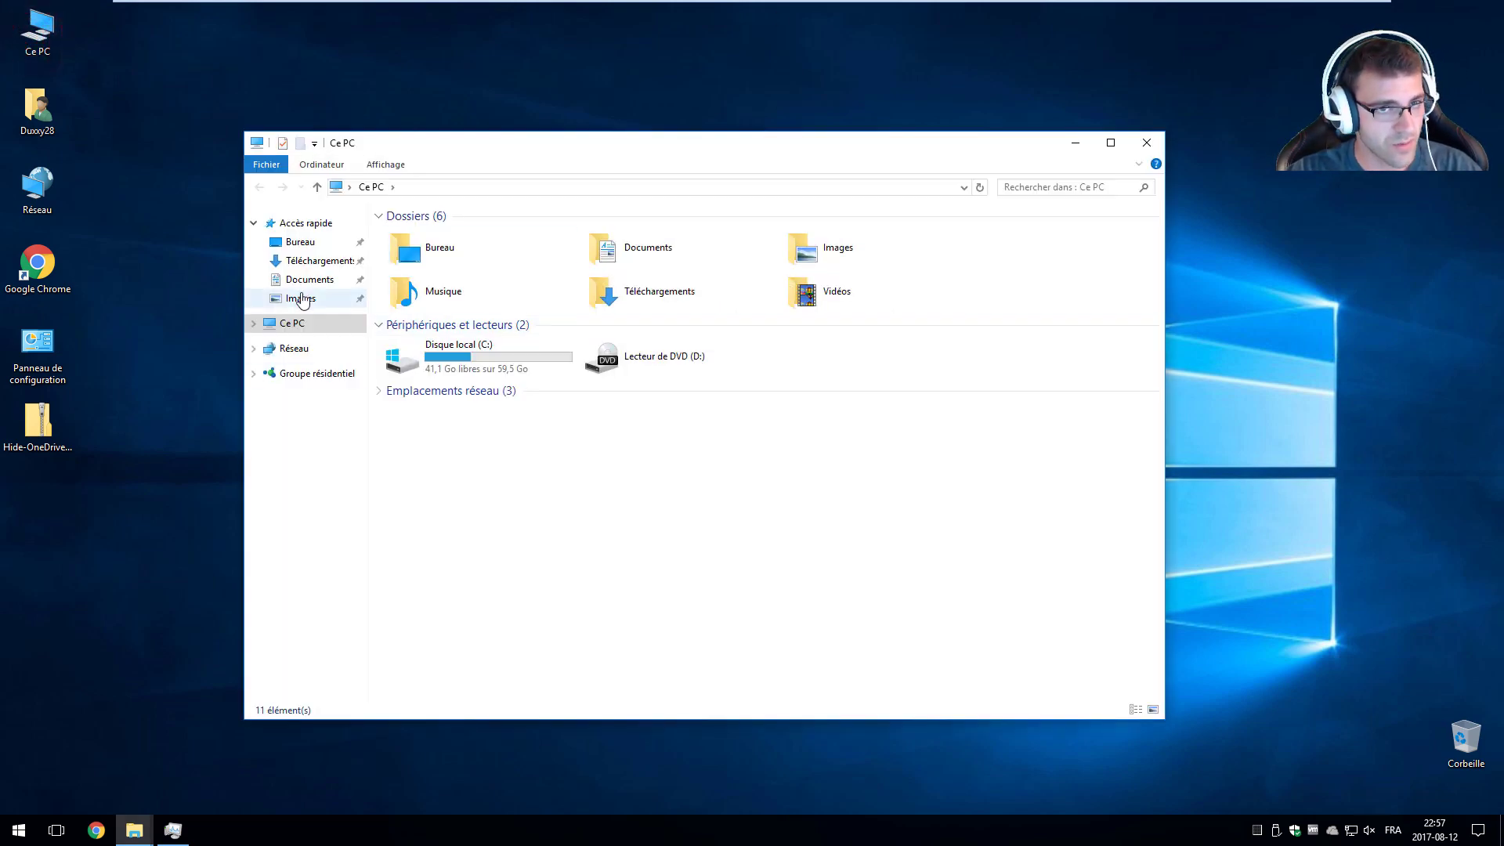
{"action": "mouse_move", "coordinate": [1333, 832]}
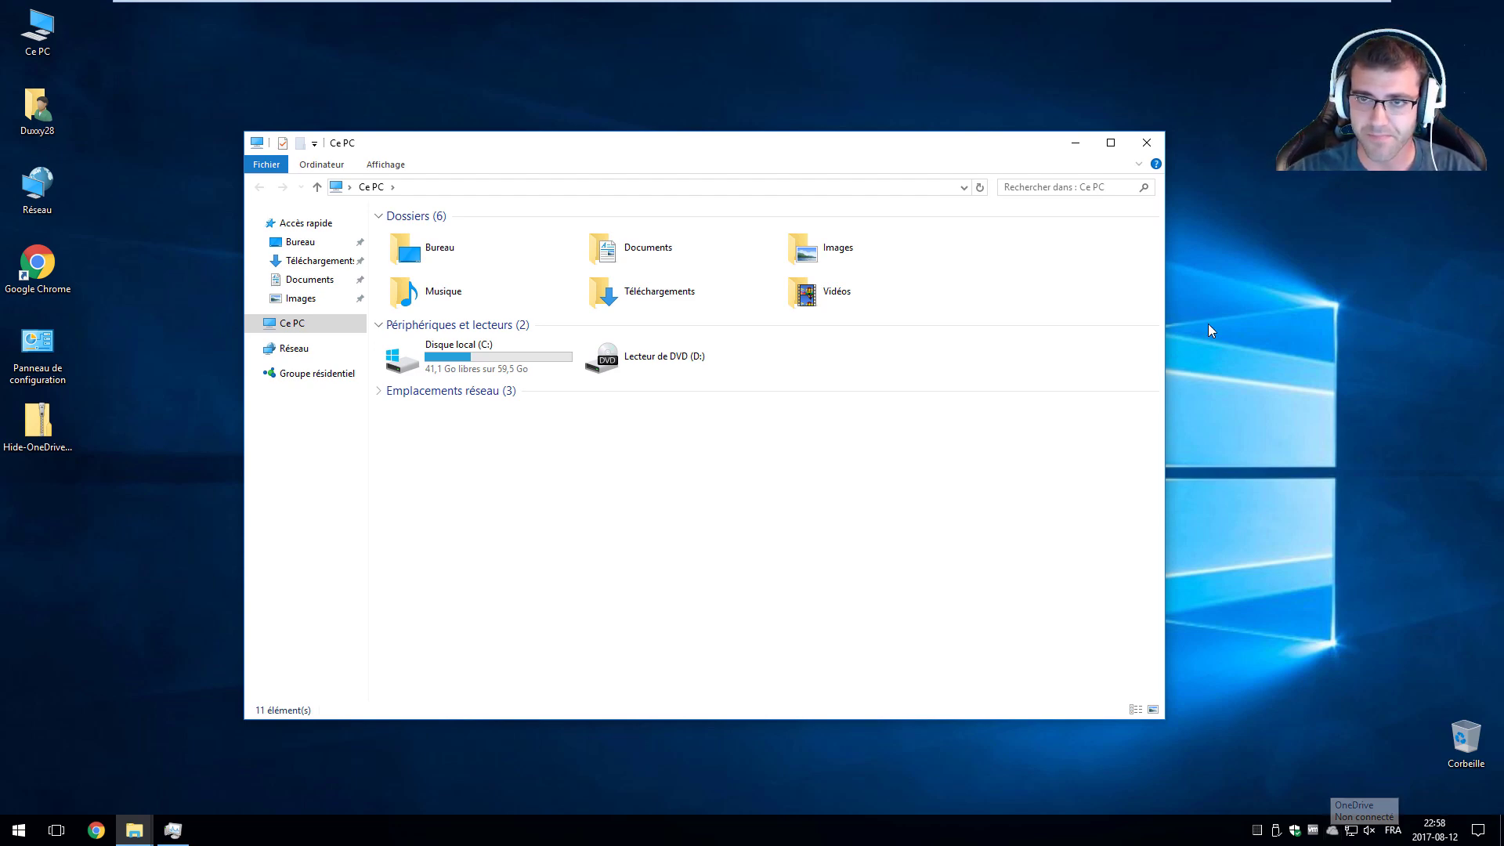
{"action": "left_click", "coordinate": [1148, 141]}
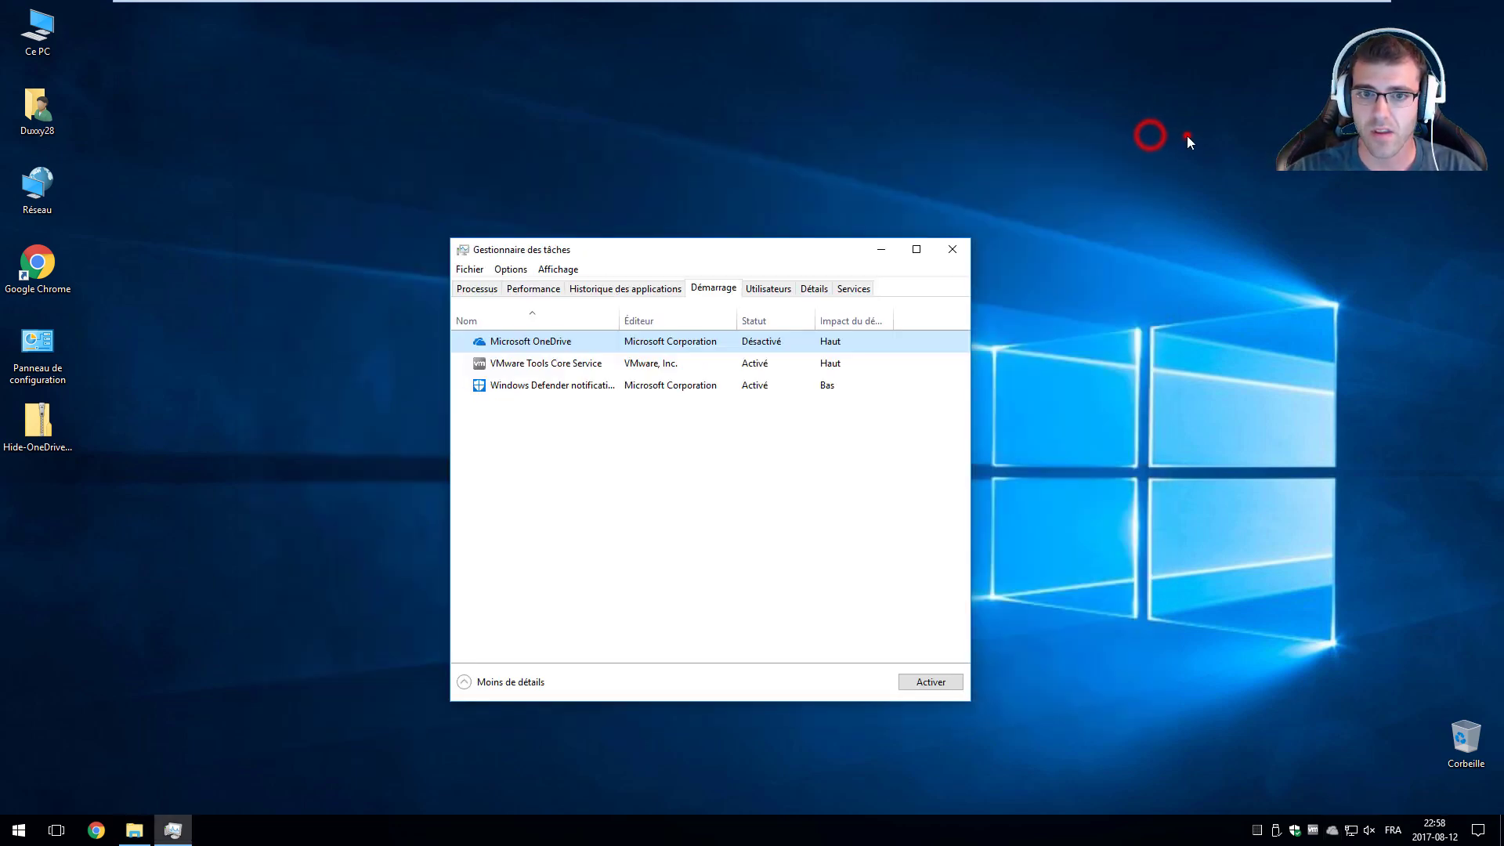
- Re-enable Microsoft OneDrive in the startup programs and close the Gestionnaire des tâches
{"action": "right_click", "coordinate": [570, 342]}
{"action": "left_click", "coordinate": [598, 348]}
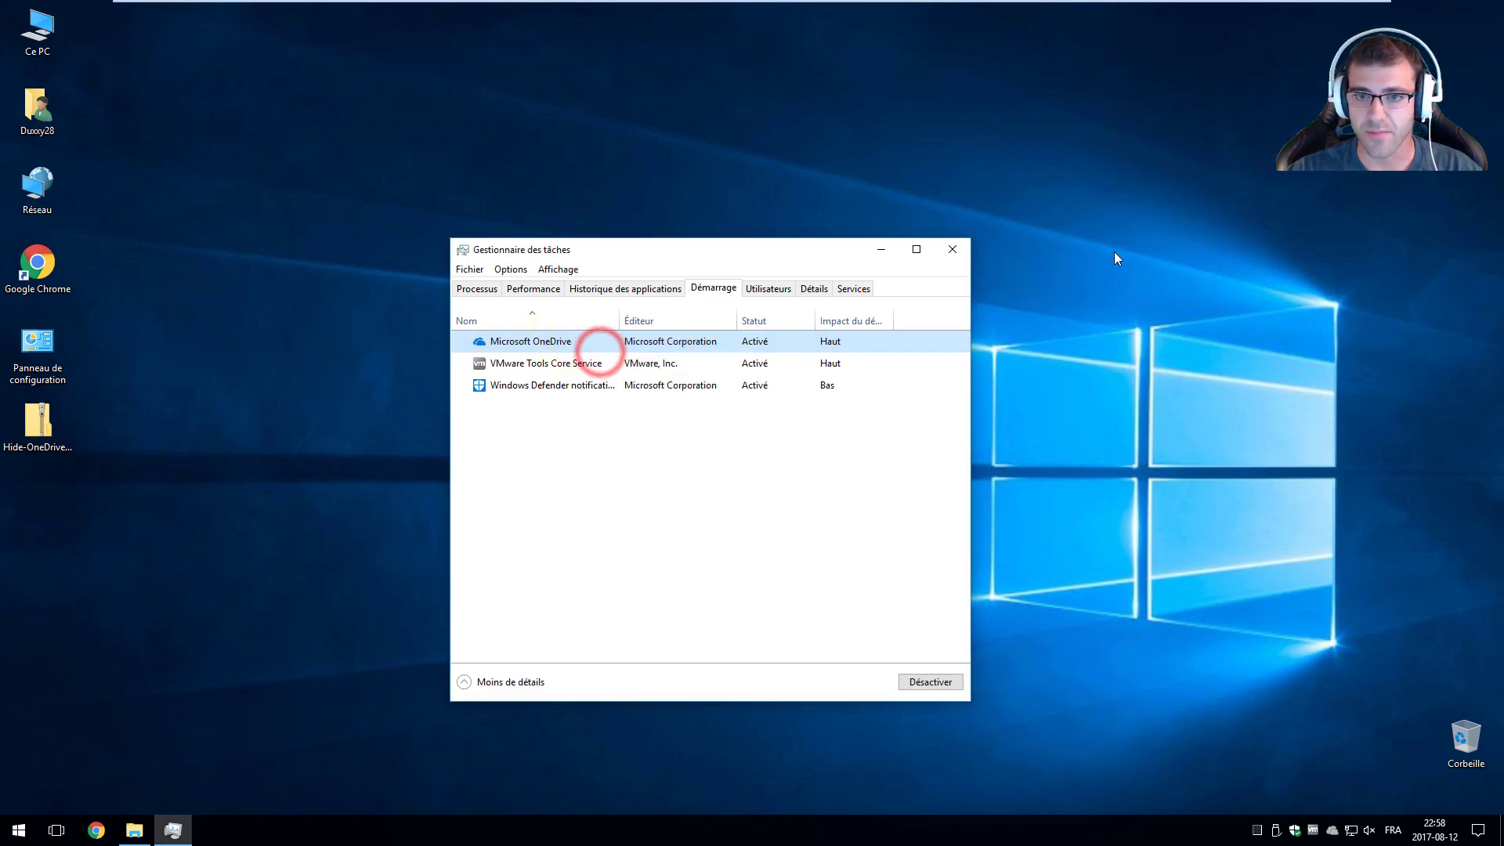
{"action": "left_click", "coordinate": [952, 249]}
{"action": "left_click", "coordinate": [1031, 110]}
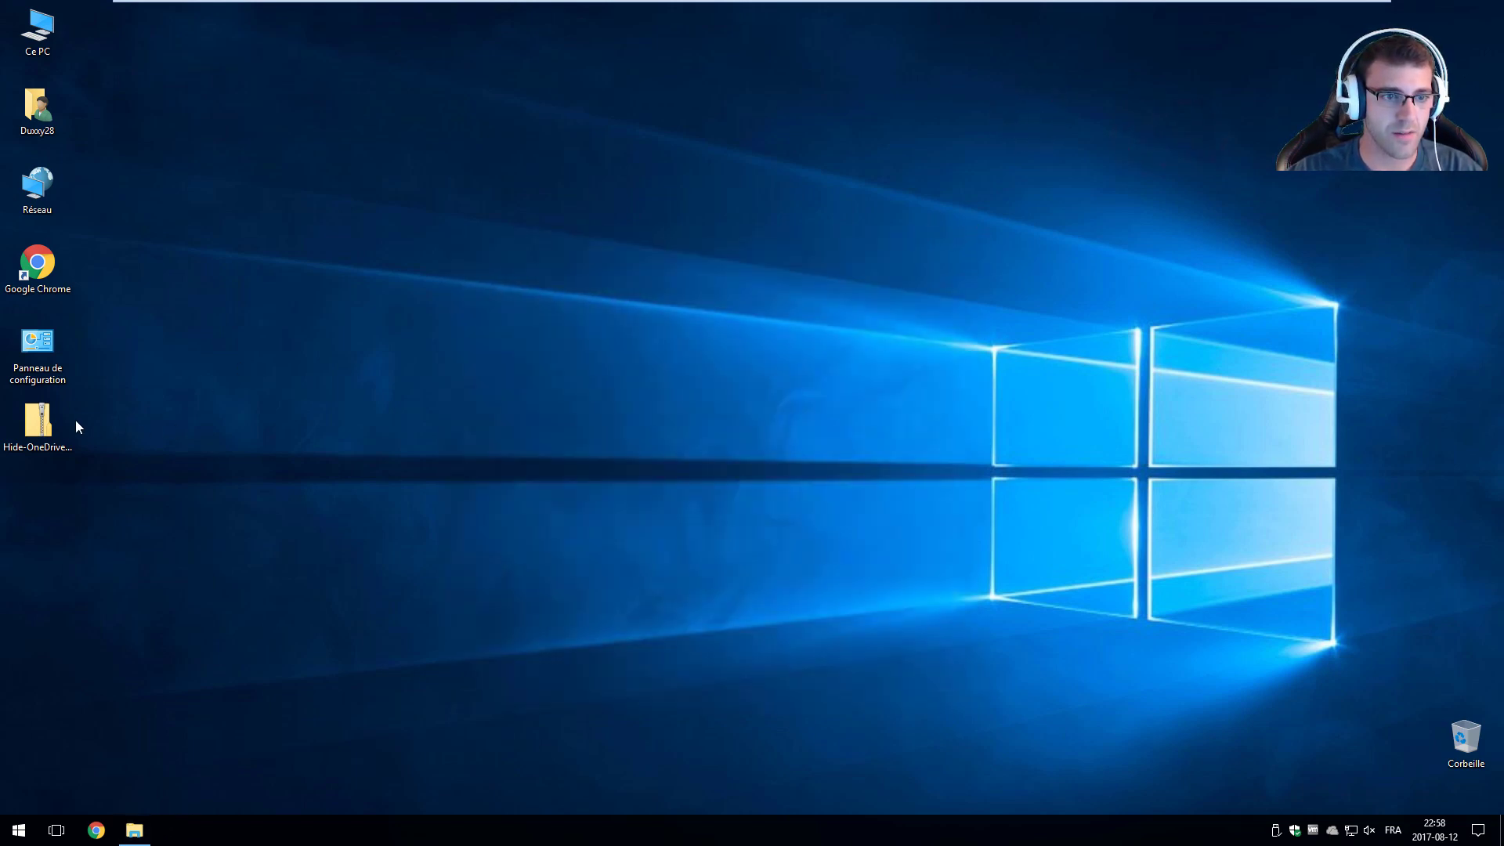
- Run "64-bit Restore OneDrive to File Explorer" from the Hide-OneDrive-From-File-Explorer archive, accept adding it to the Registry, and close the archive
{"action": "double_click", "coordinate": [53, 430]}
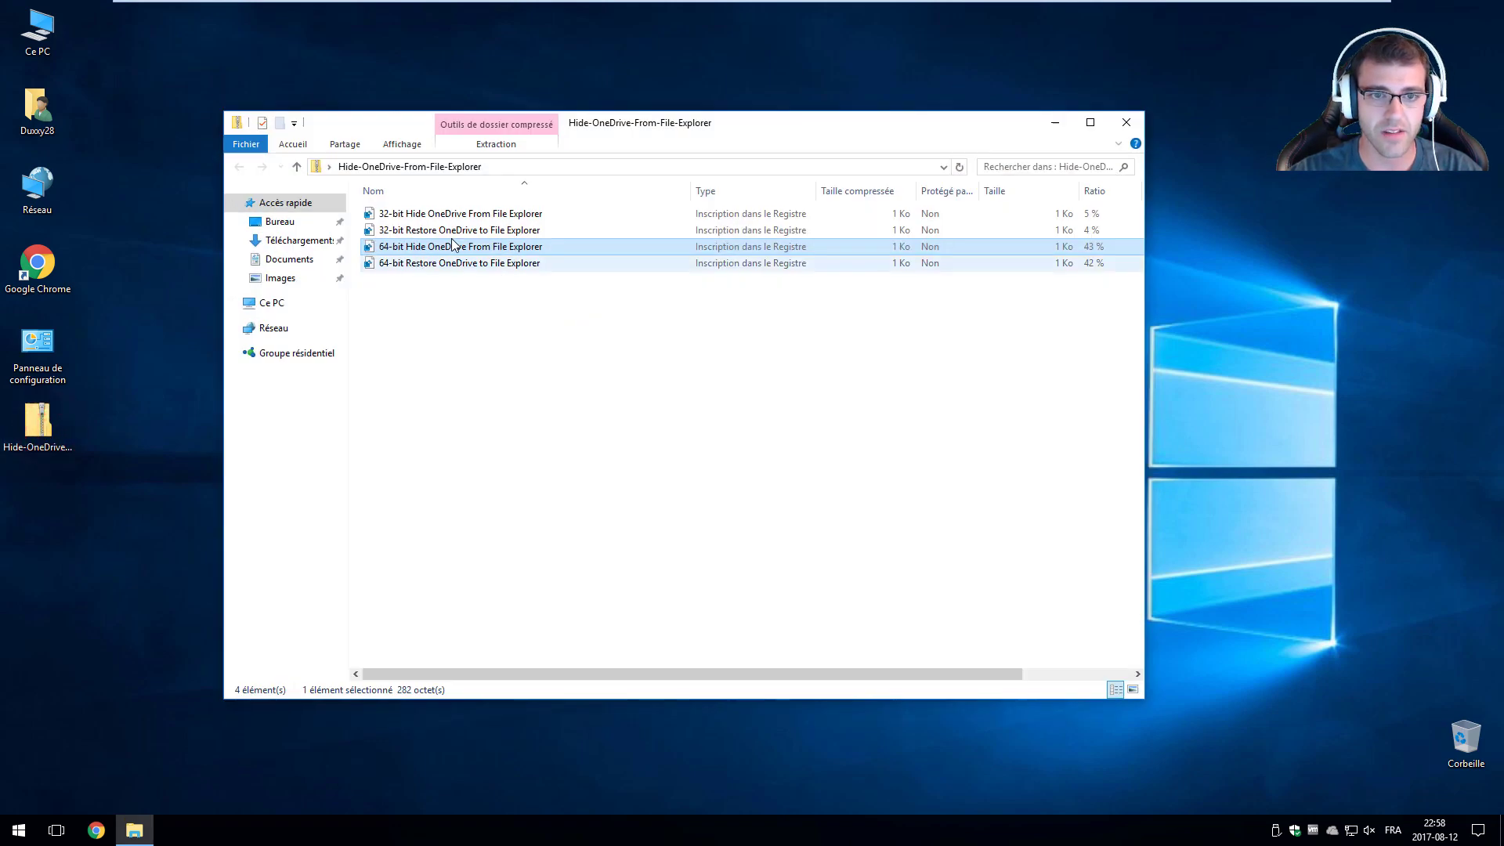
{"action": "double_click", "coordinate": [440, 264]}
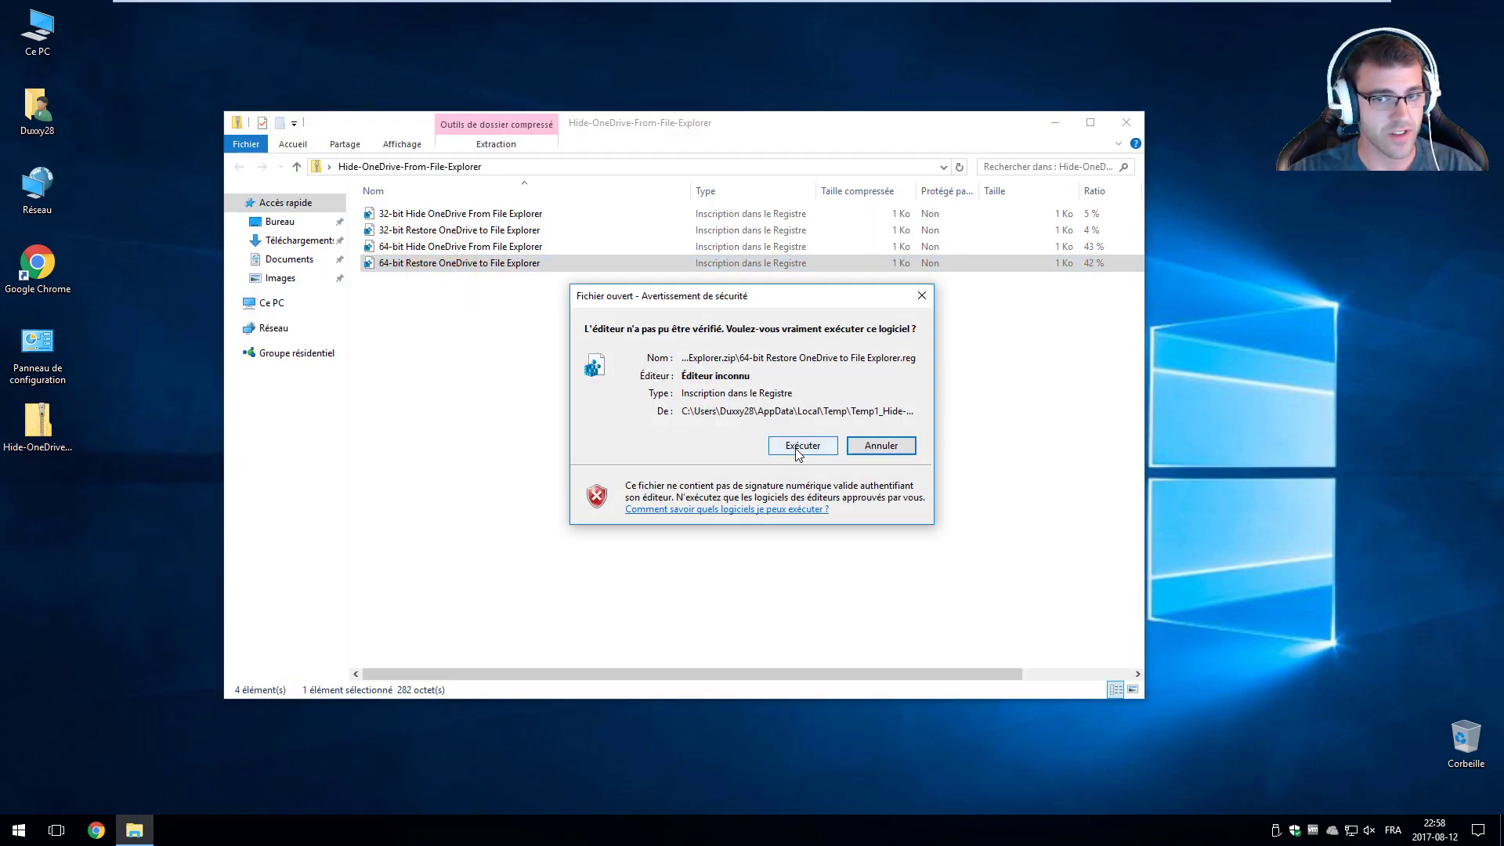
{"action": "left_click", "coordinate": [797, 452]}
{"action": "left_click", "coordinate": [858, 440]}
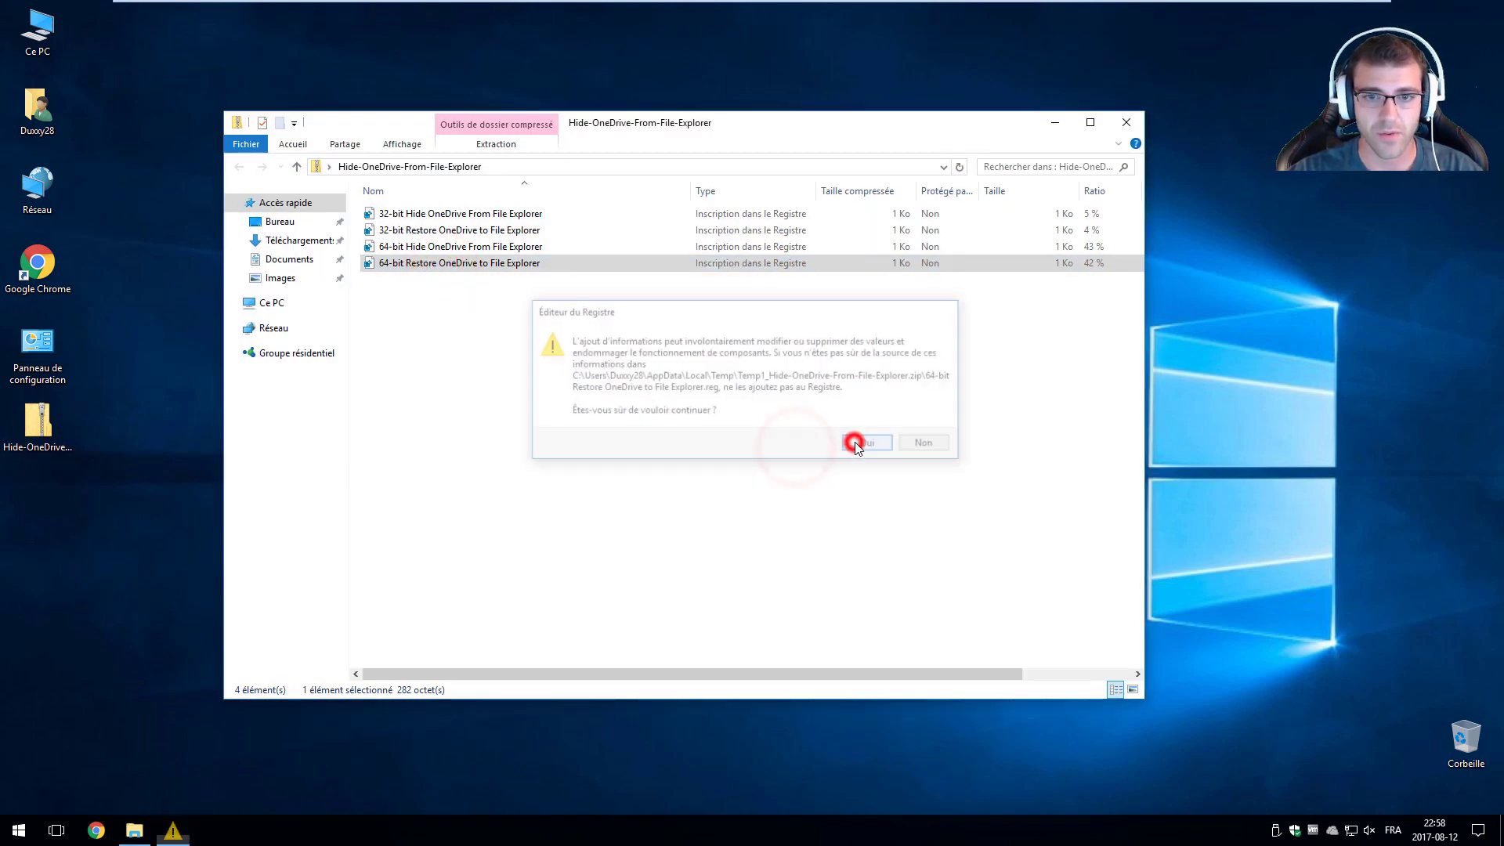
{"action": "left_click", "coordinate": [909, 422]}
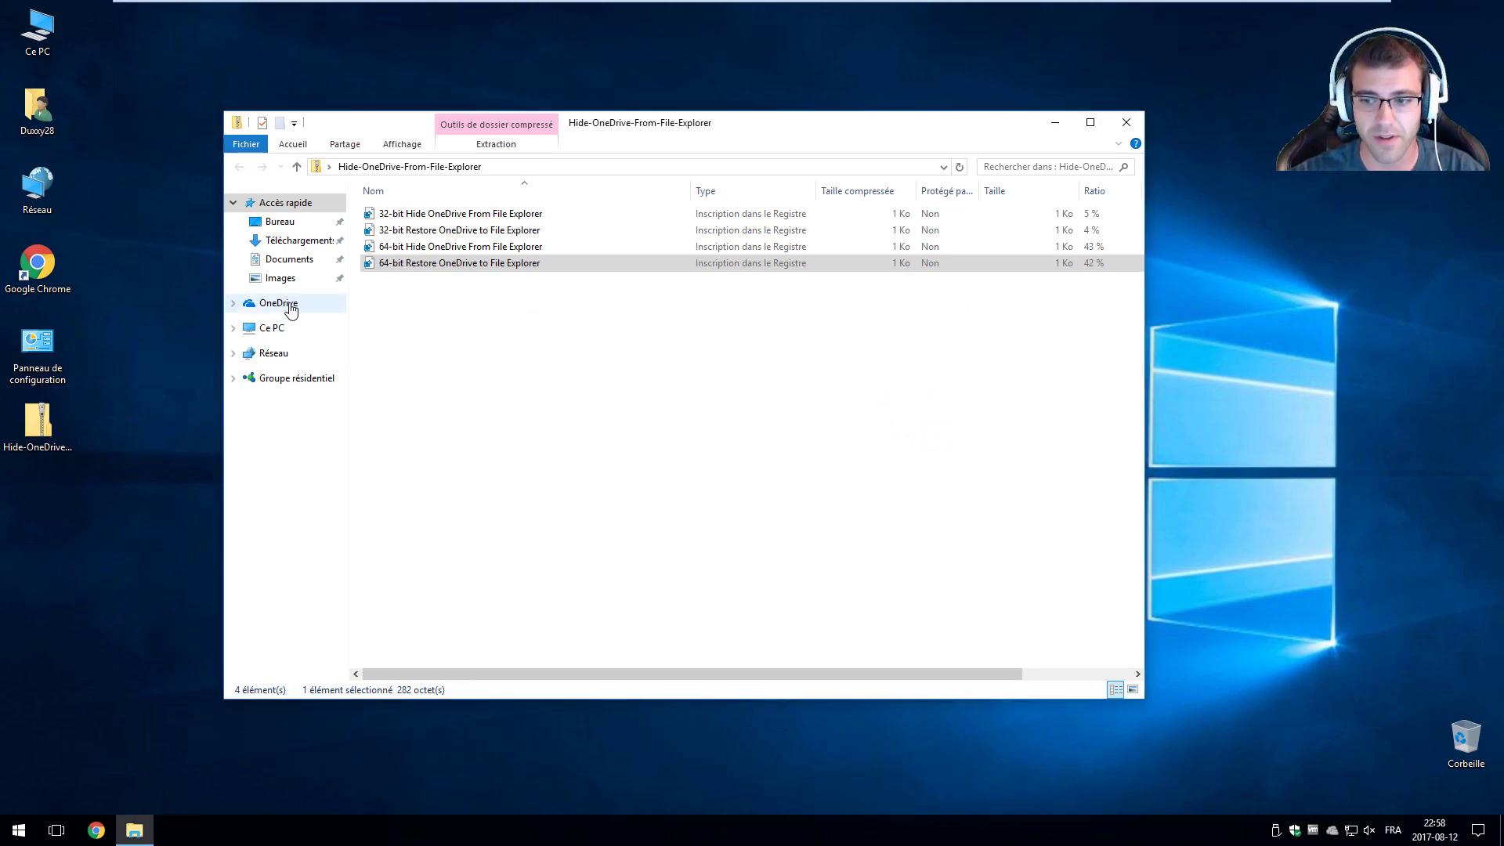
{"action": "left_click", "coordinate": [1133, 128]}
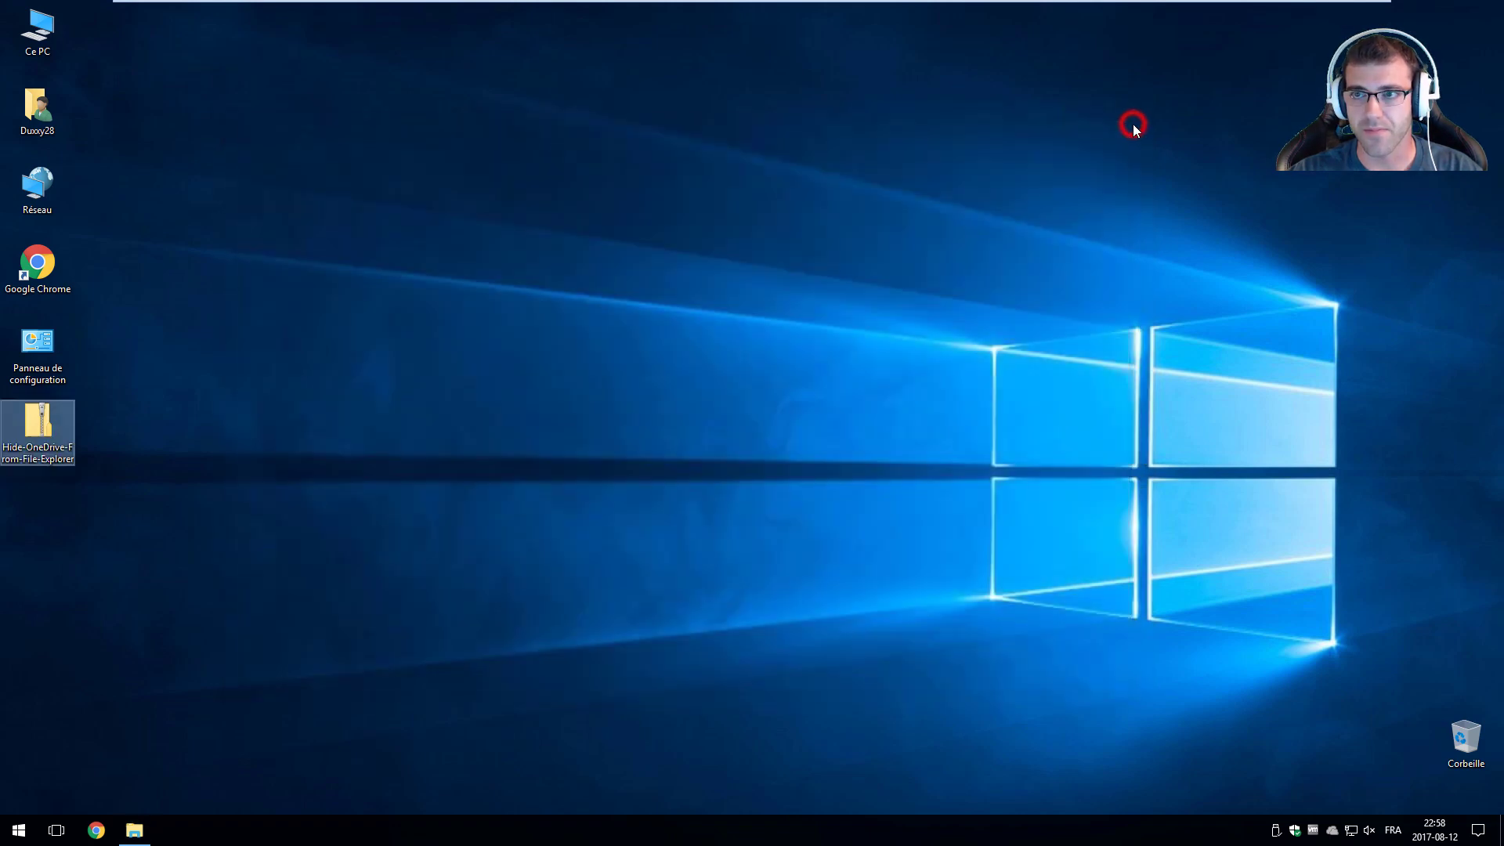
{"action": "left_click", "coordinate": [1125, 190]}
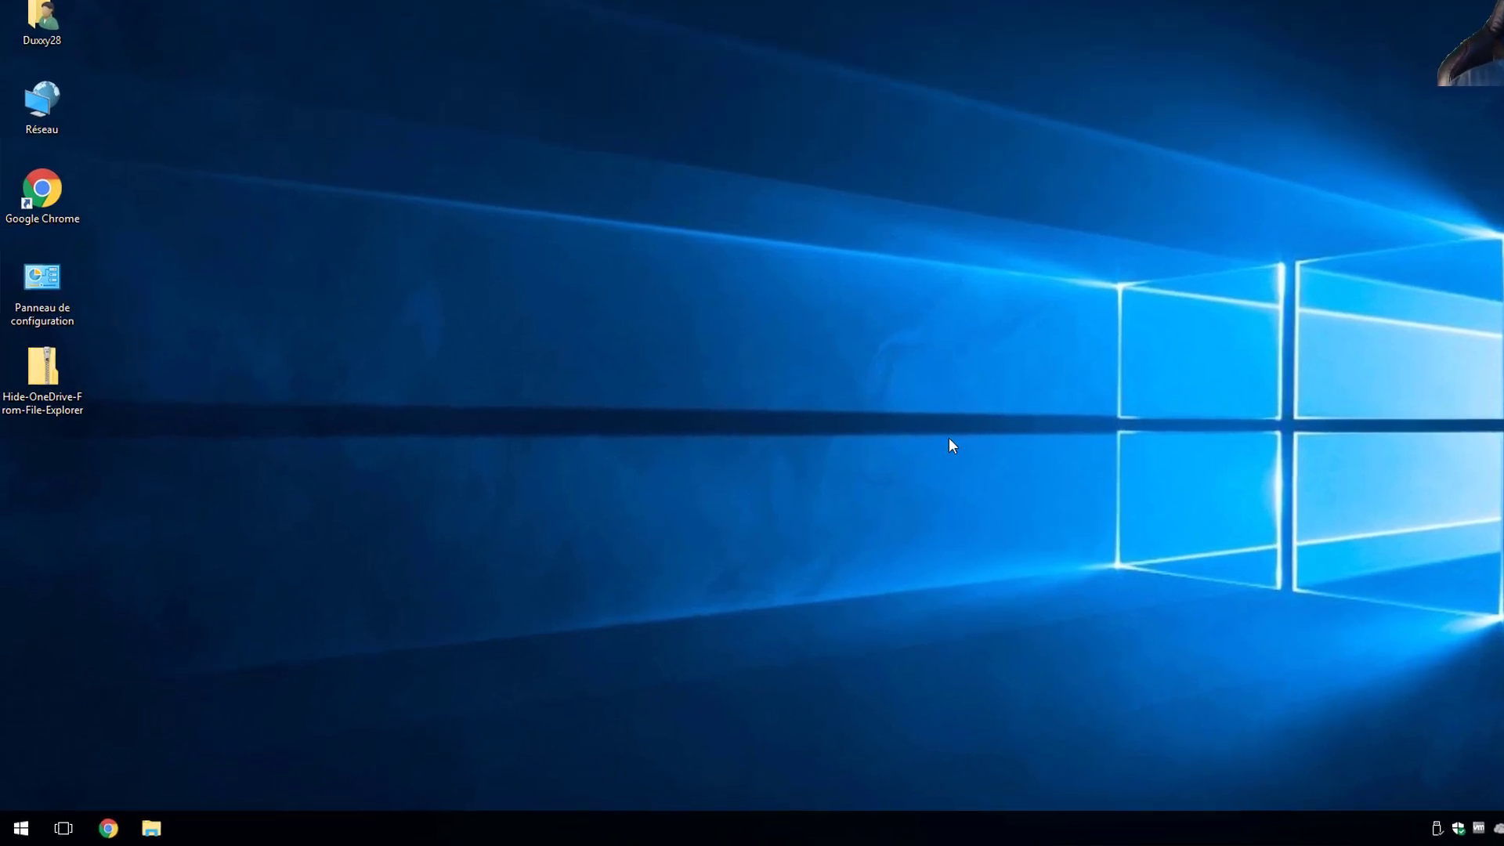
- Open the local group policy editor with gpedit.msc and enlarge its window and tree pane
{"action": "key", "text": "super"}
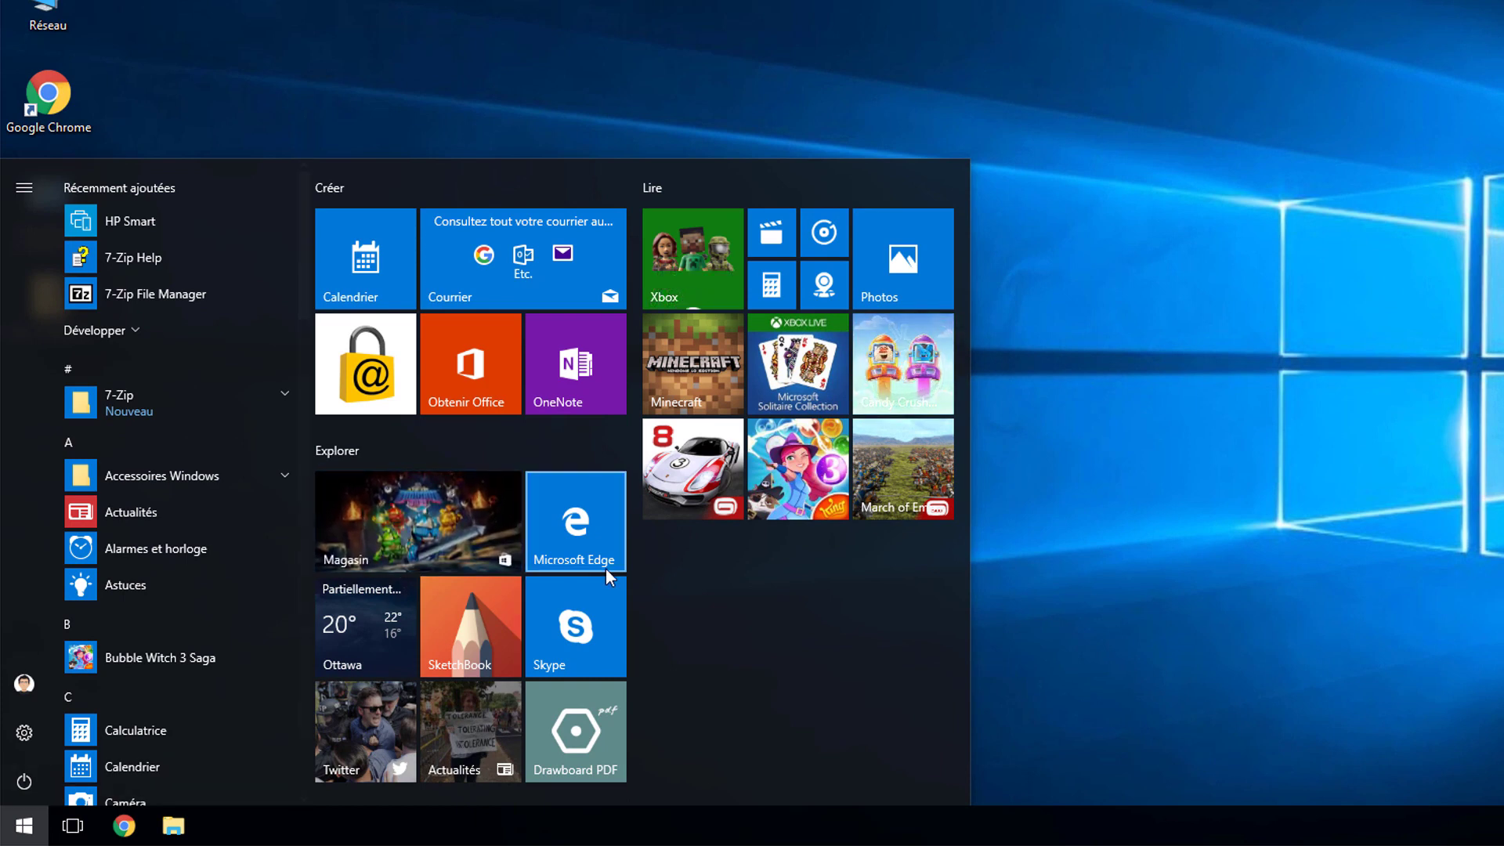
{"action": "type", "text": "gpedit"}
{"action": "key", "text": "BackSpace"}
{"action": "key", "text": "BackSpace"}
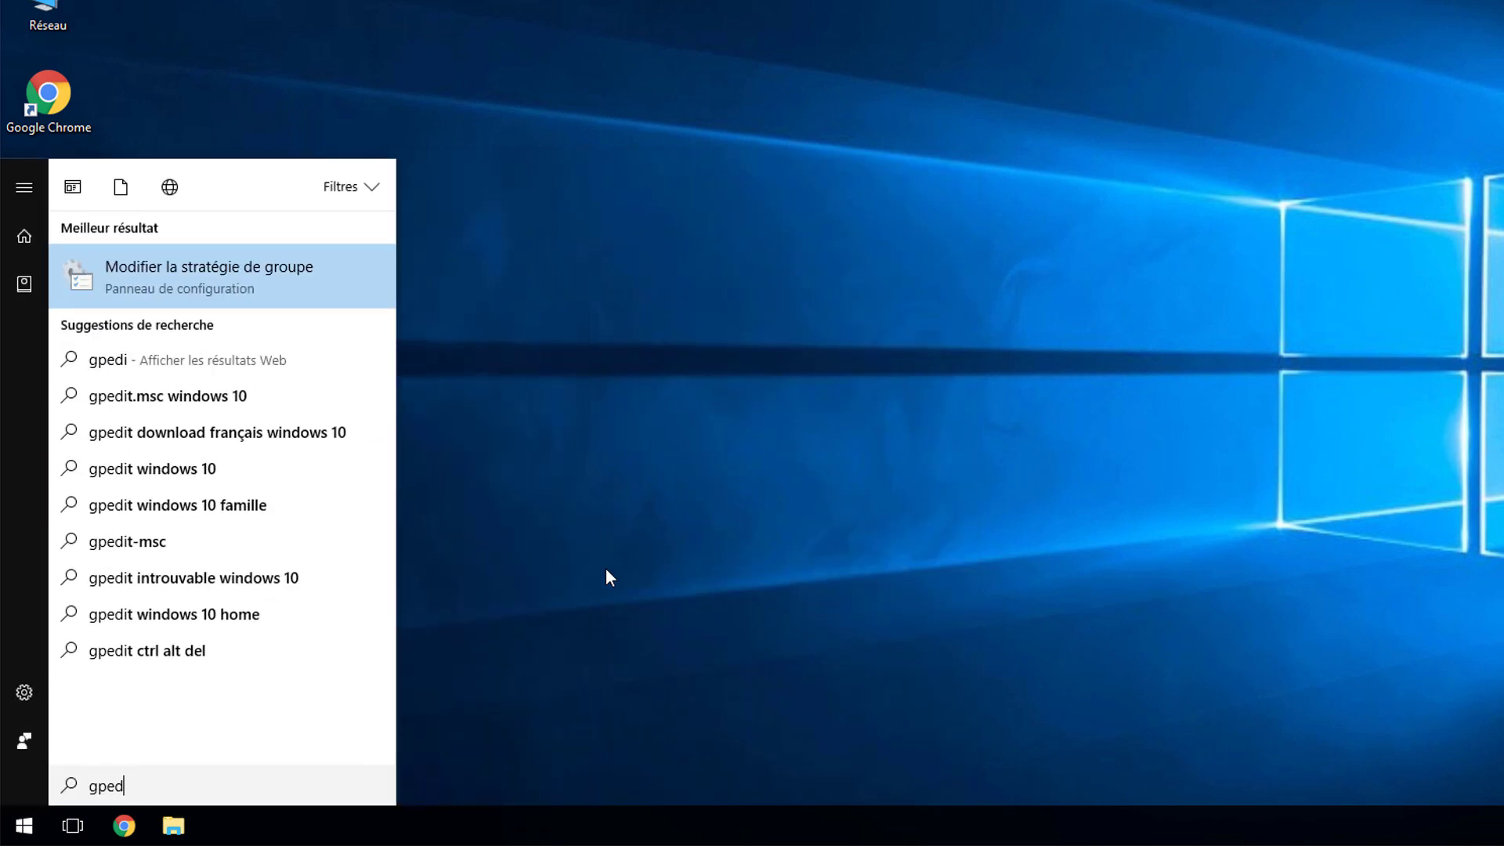
{"action": "type", "text": "it.msc"}
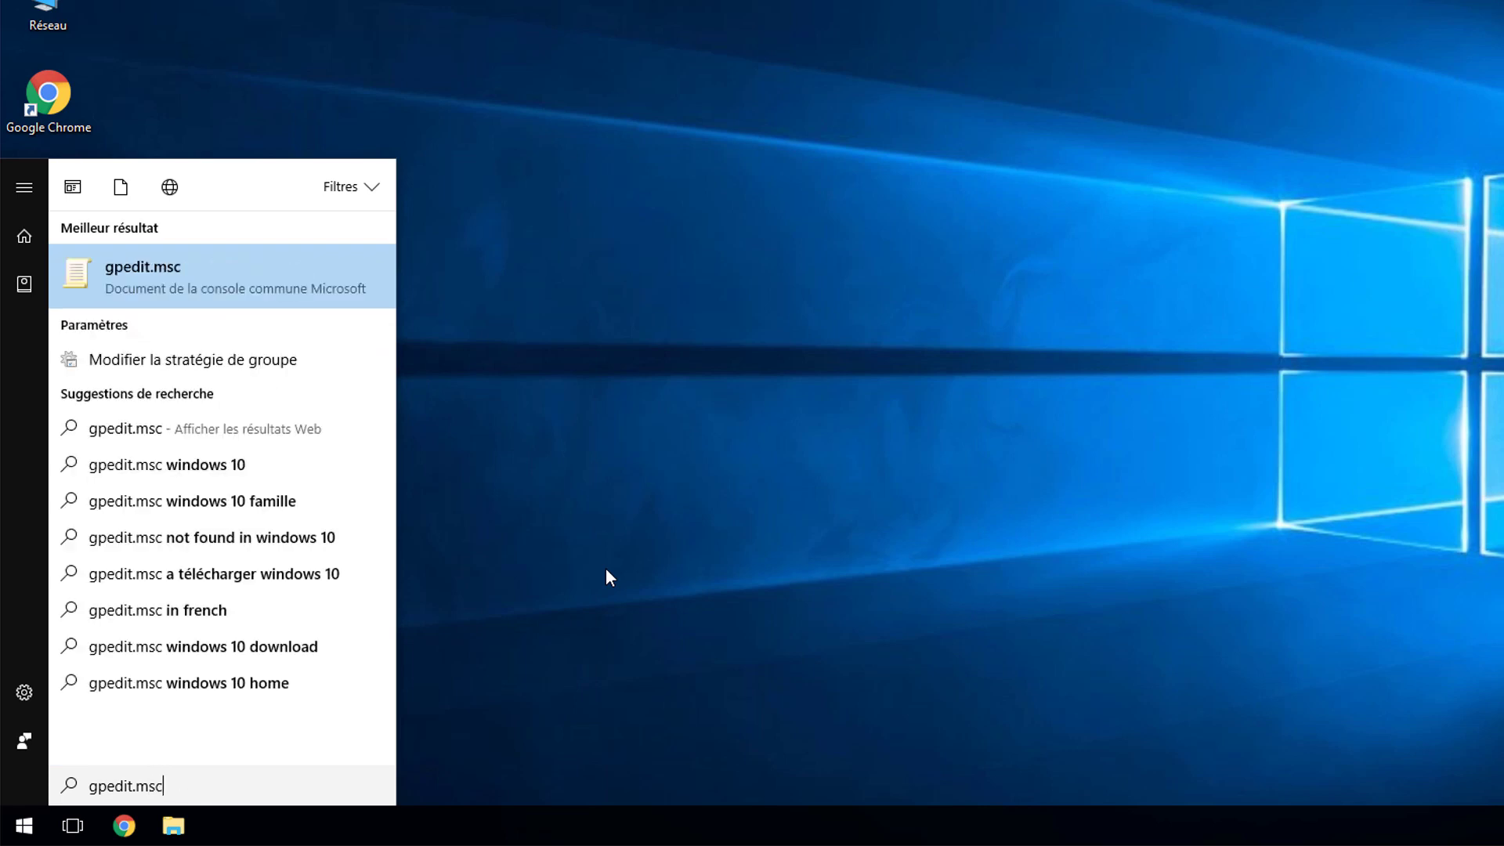
{"action": "key", "text": "Return"}
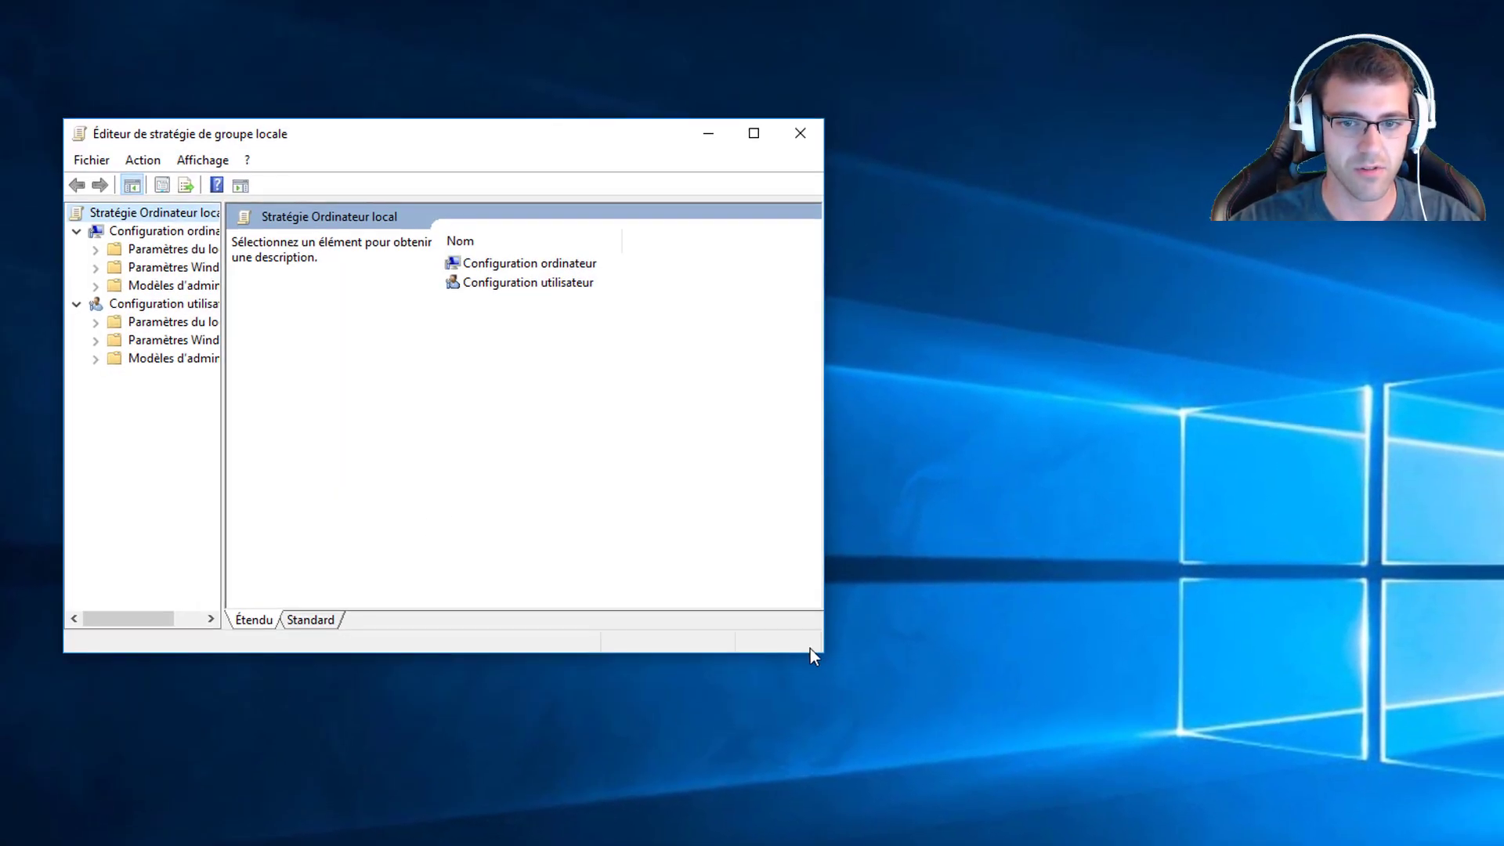
{"action": "left_click_drag", "start_coordinate": [822, 654], "coordinate": [1500, 842]}
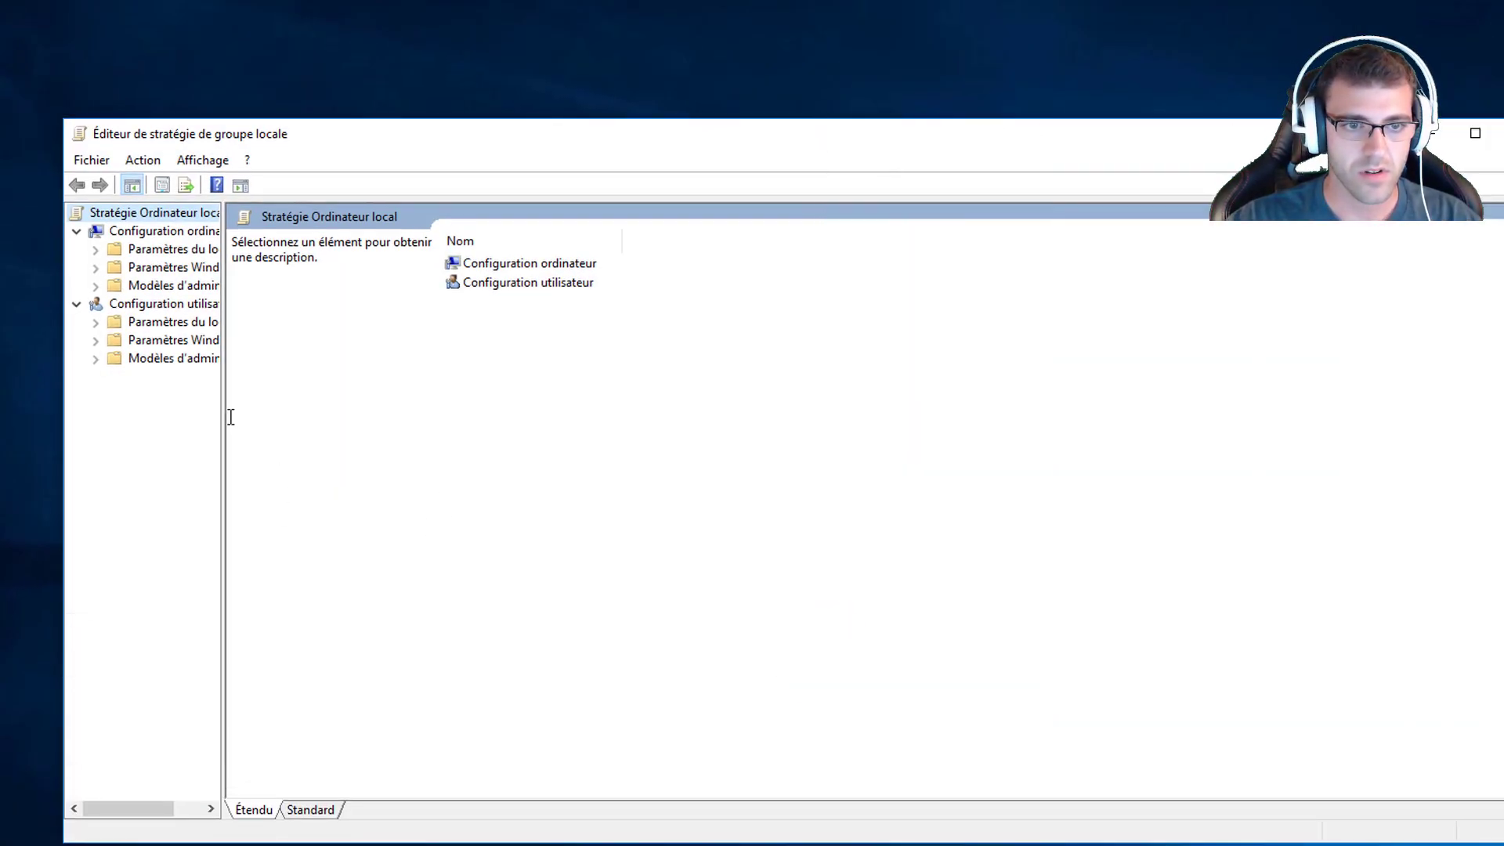
{"action": "left_click_drag", "start_coordinate": [222, 408], "coordinate": [335, 423]}
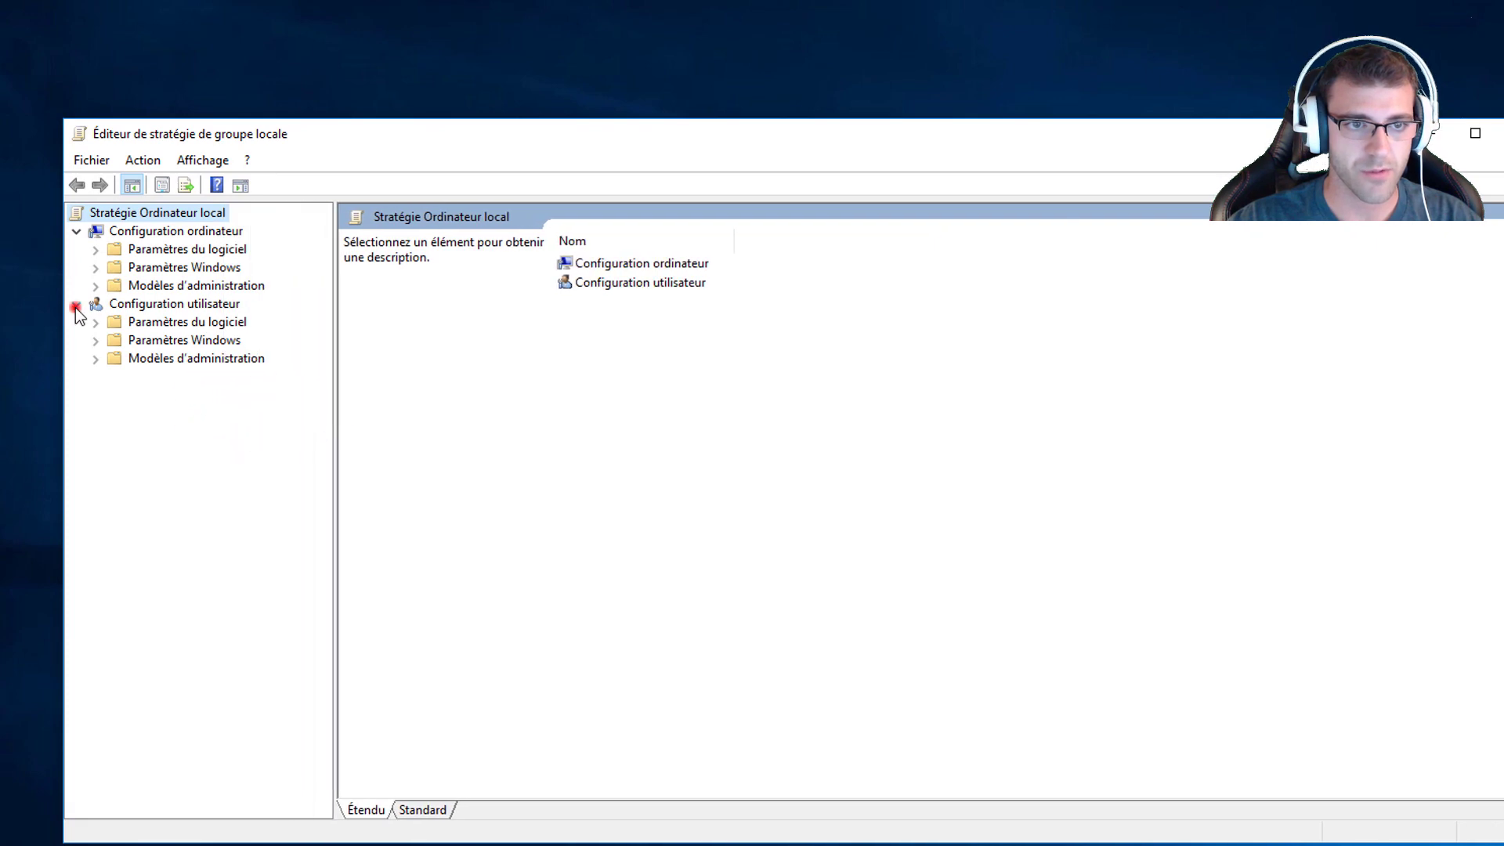
- Show the OneDrive policies under Configuration ordinateur > Modèles d'administration > Composants Windows, with the tree and the Paramètre column widened
{"action": "left_click", "coordinate": [76, 305]}
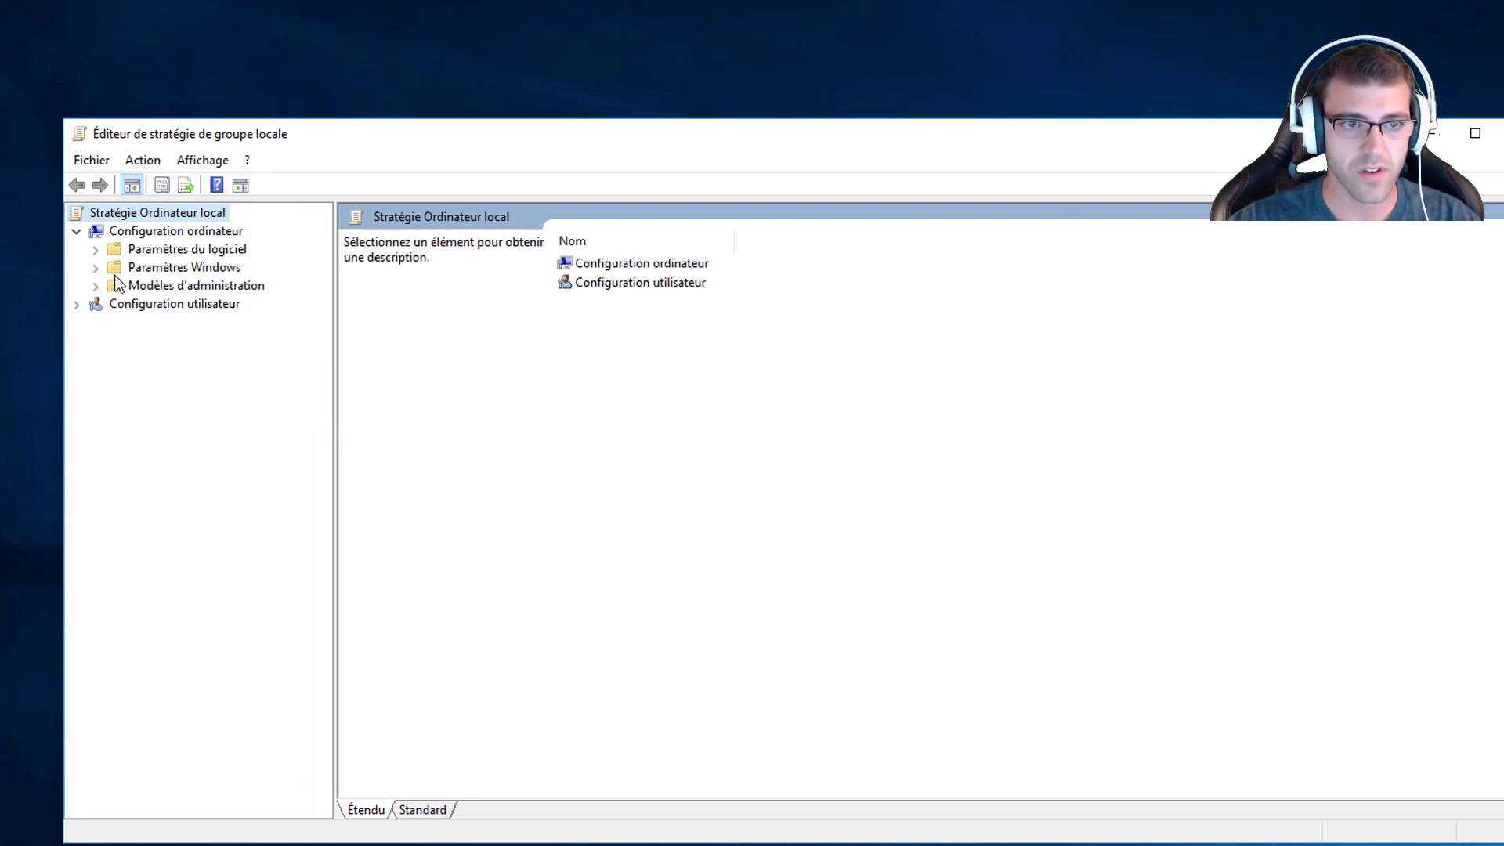
{"action": "left_click", "coordinate": [95, 286]}
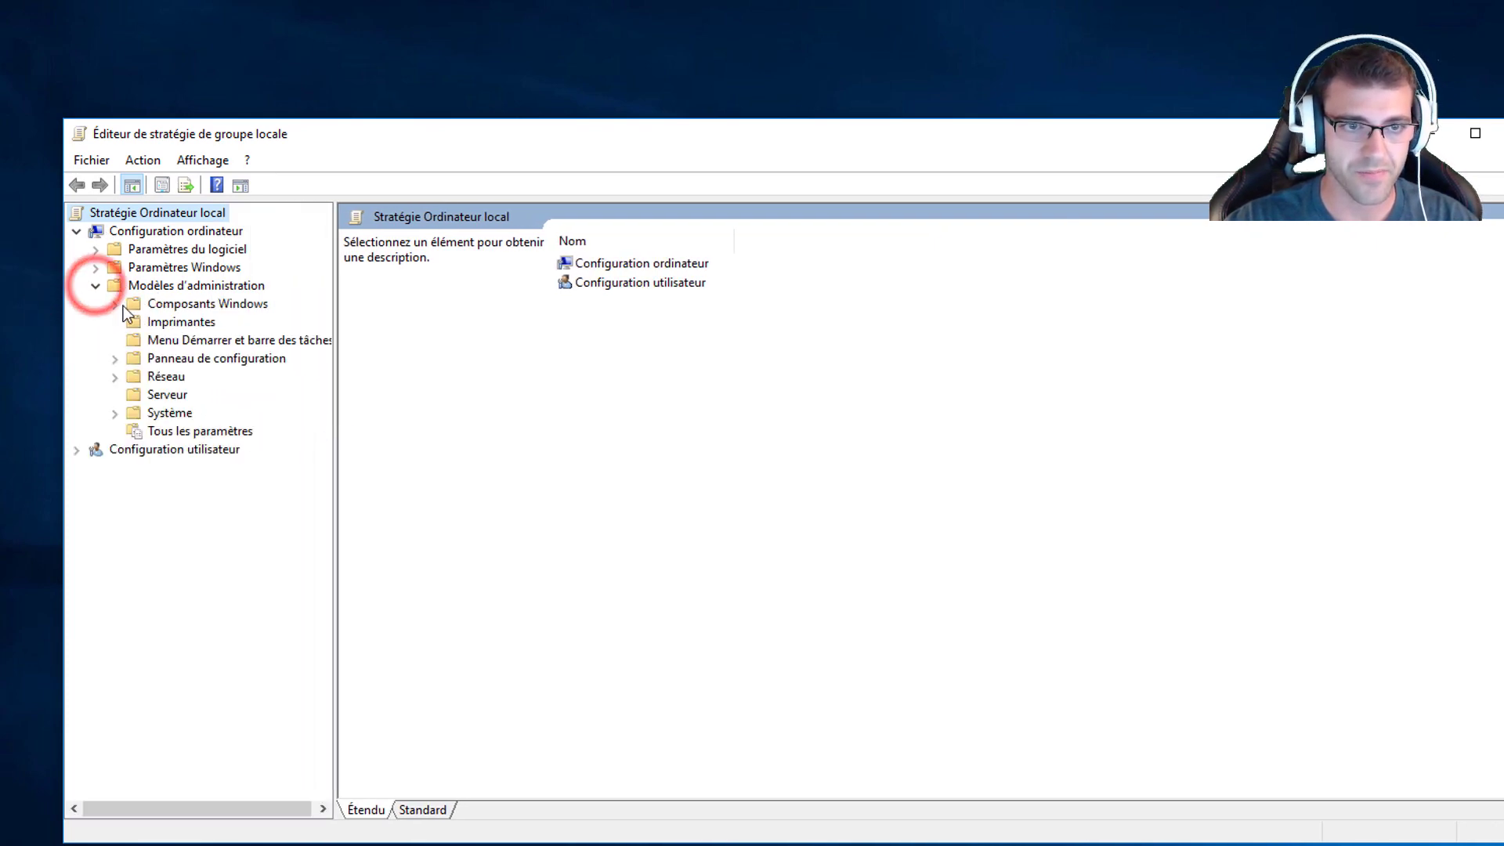
{"action": "left_click", "coordinate": [115, 304]}
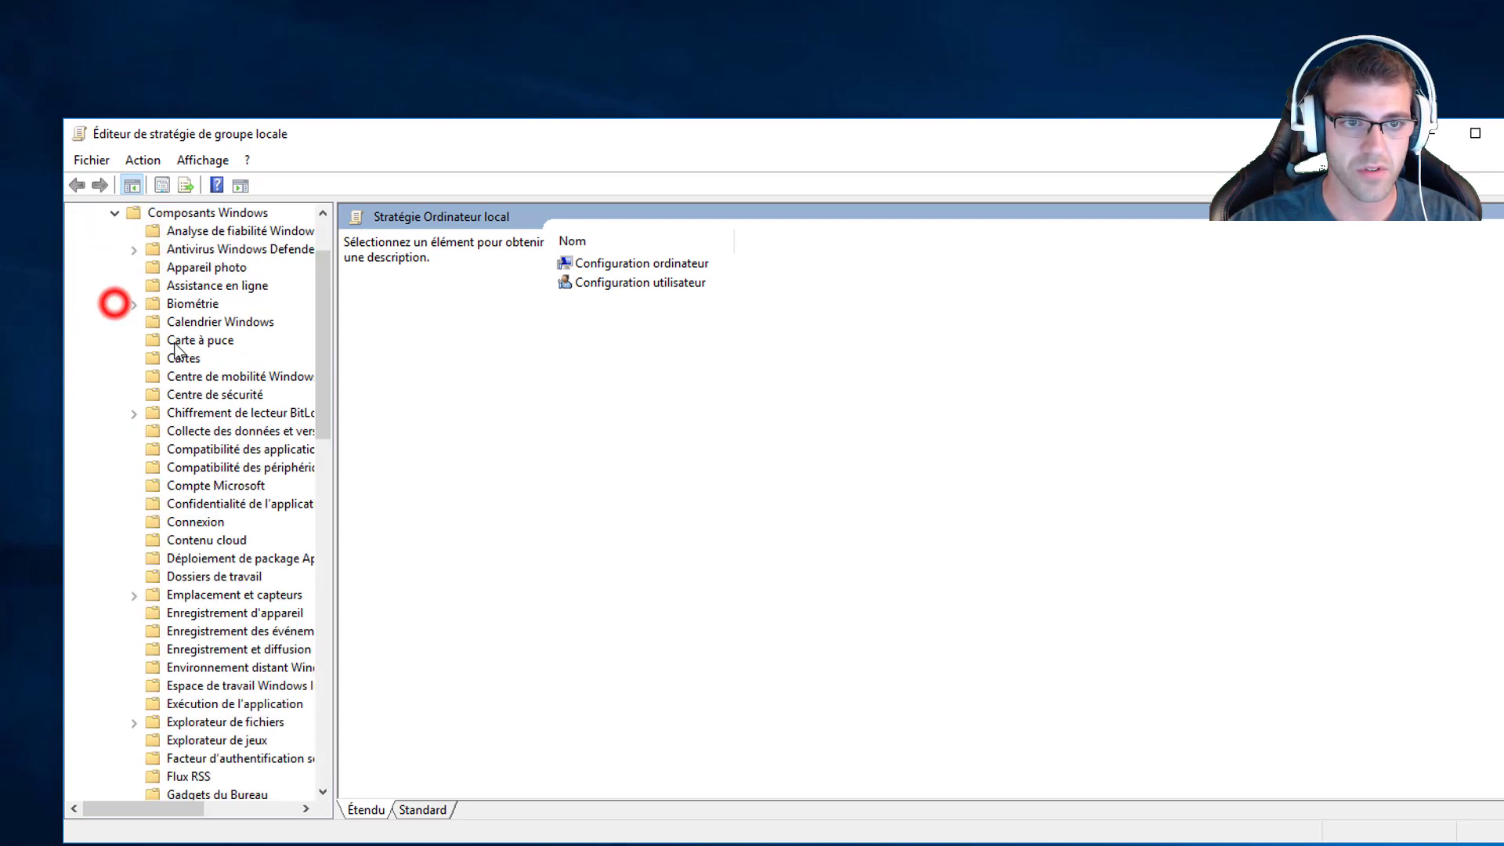
{"action": "left_click_drag", "start_coordinate": [323, 293], "coordinate": [347, 520]}
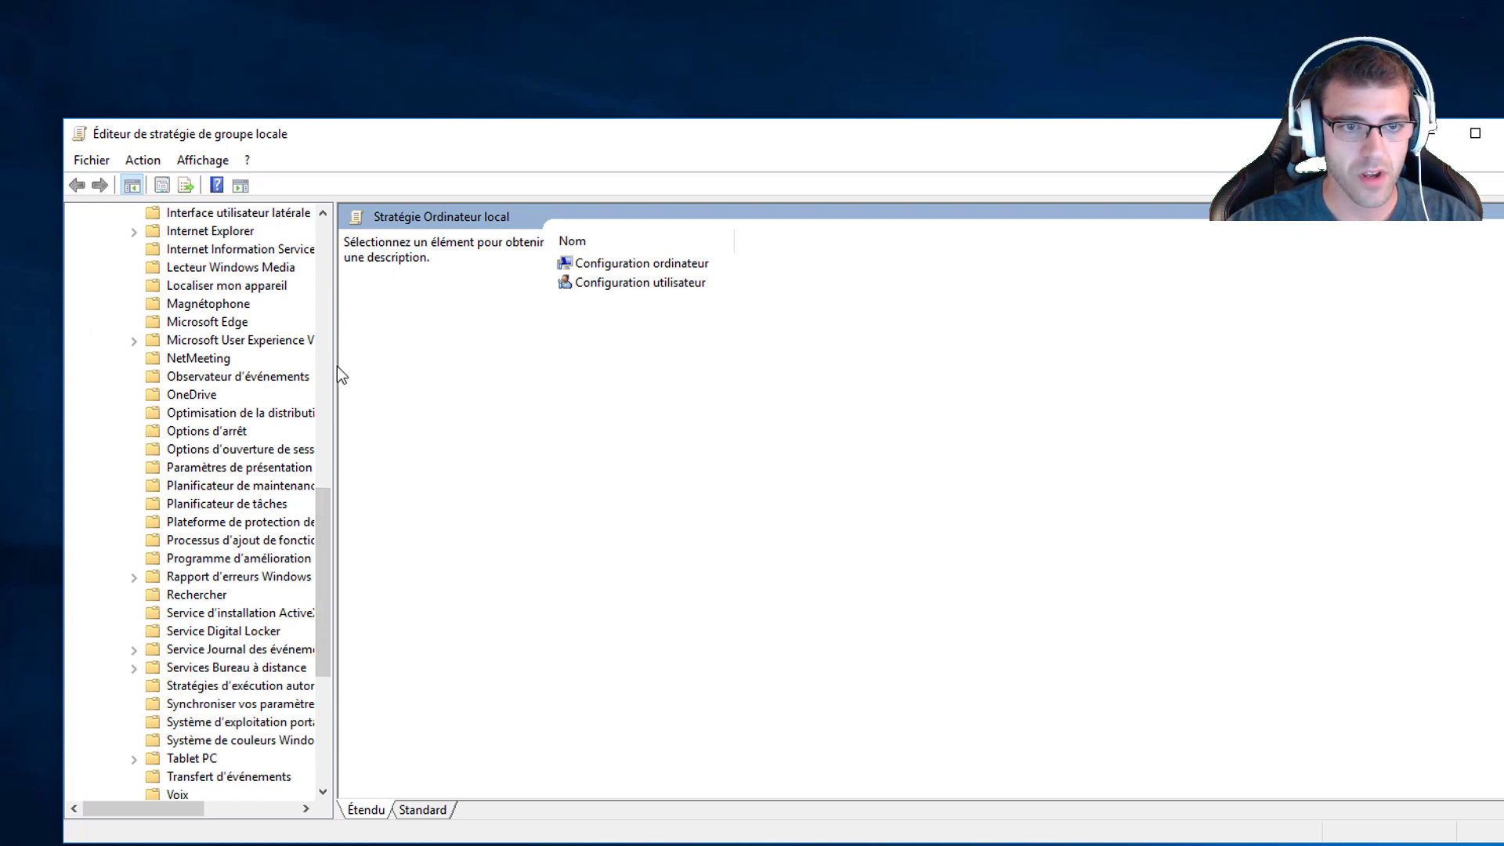
{"action": "left_click_drag", "start_coordinate": [337, 365], "coordinate": [466, 366]}
{"action": "left_click", "coordinate": [218, 396]}
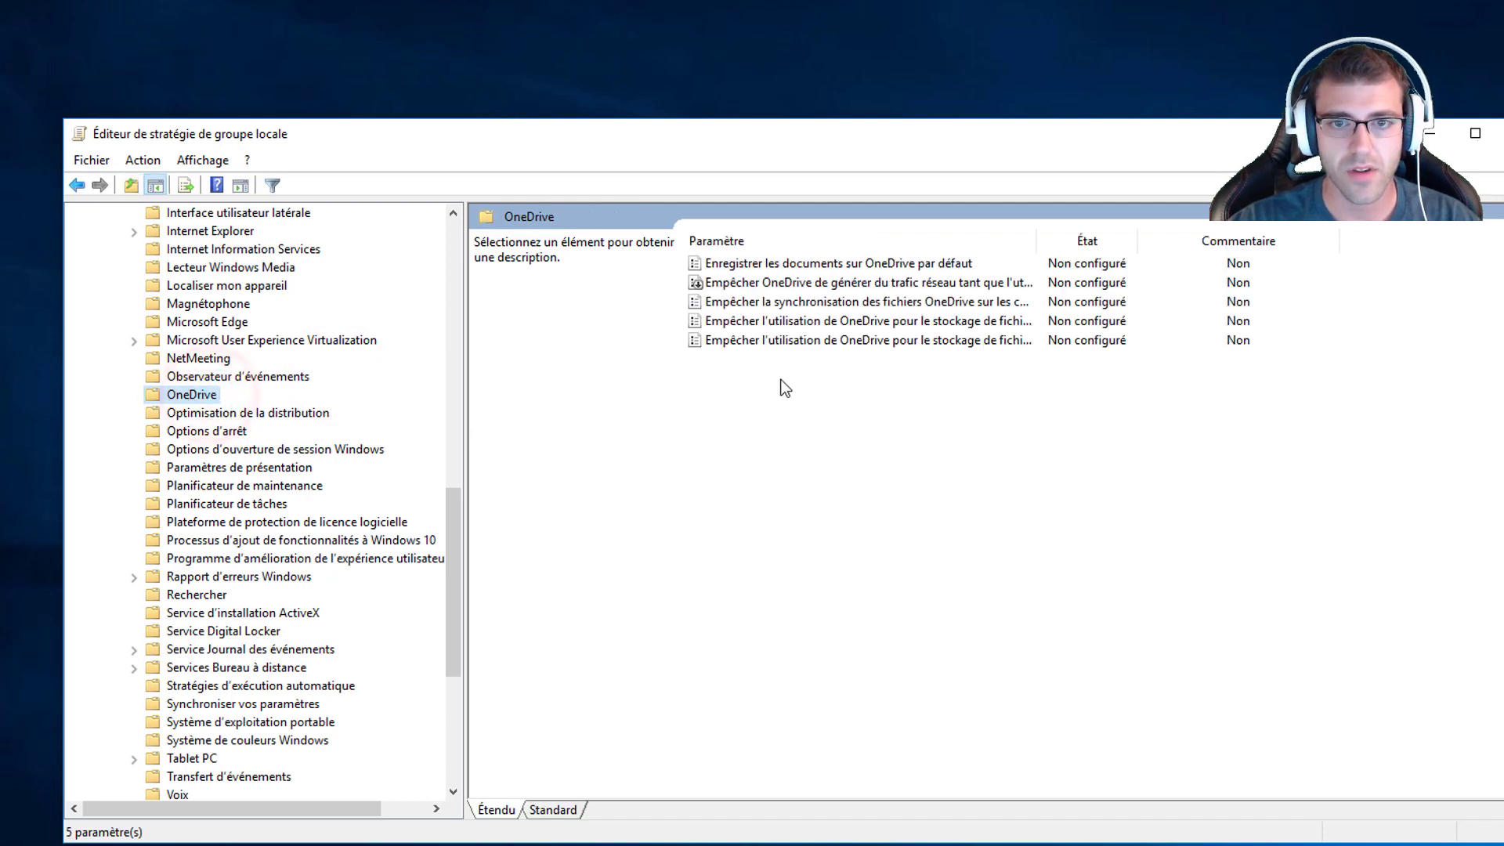
{"action": "left_click_drag", "start_coordinate": [1037, 240], "coordinate": [1204, 261]}
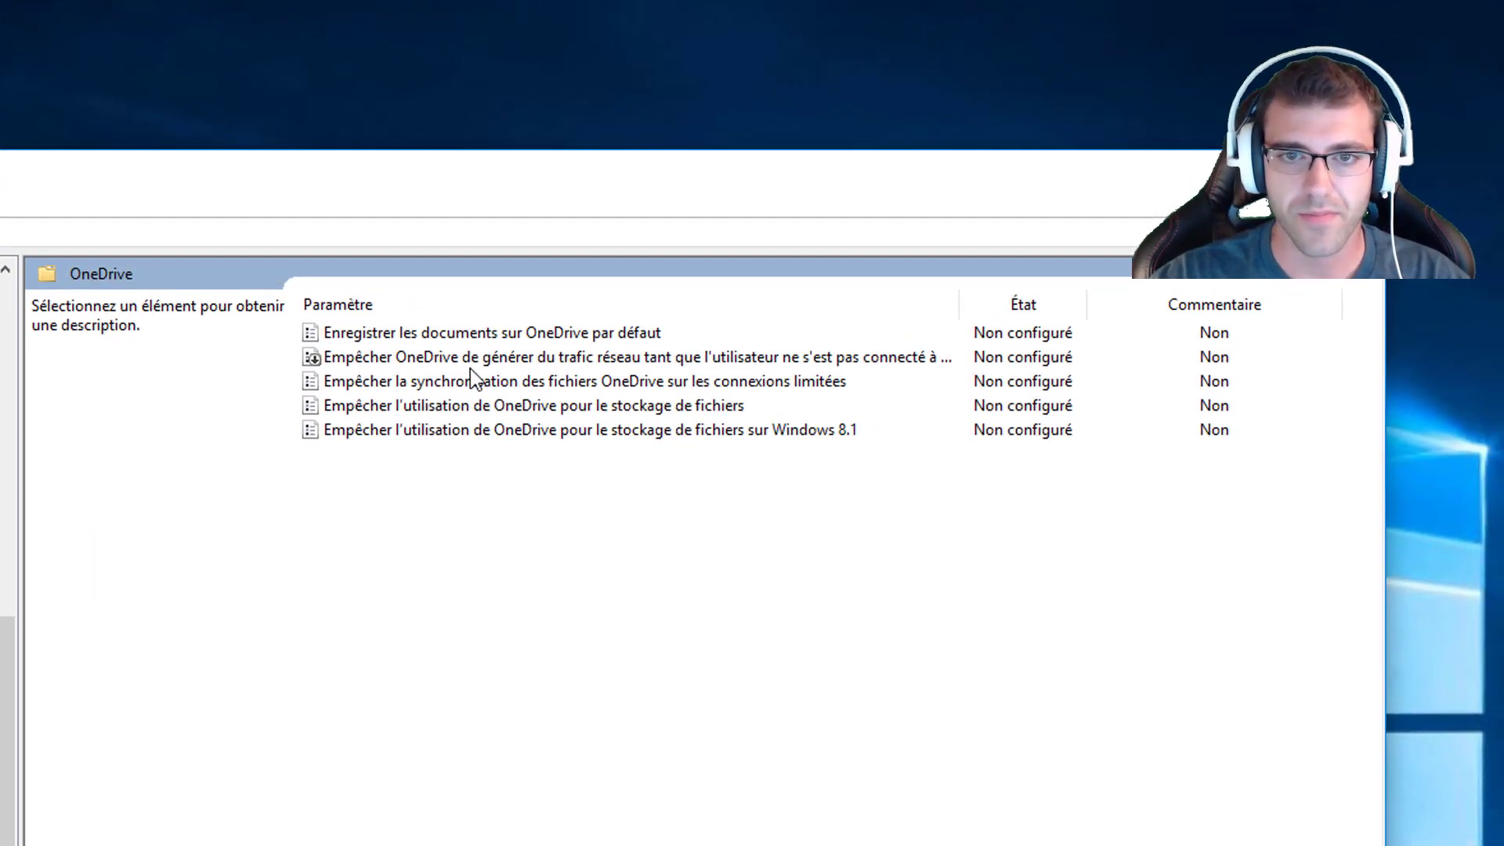
- Set the policy "Empêcher l'utilisation de OneDrive pour le stockage de fichiers" to Activé and apply it
{"action": "left_click", "coordinate": [526, 525]}
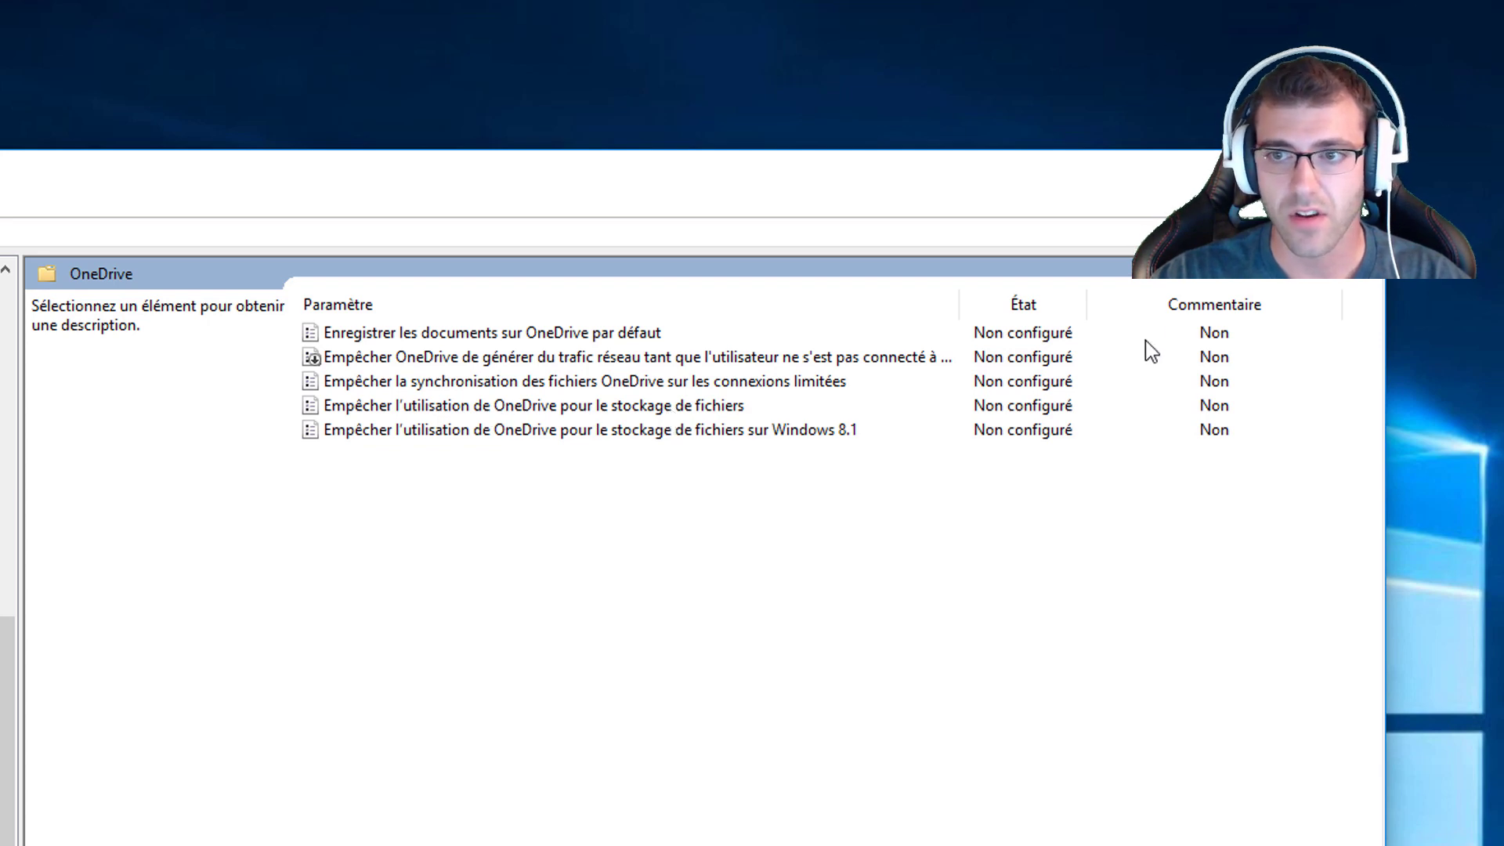
{"action": "left_click", "coordinate": [529, 412]}
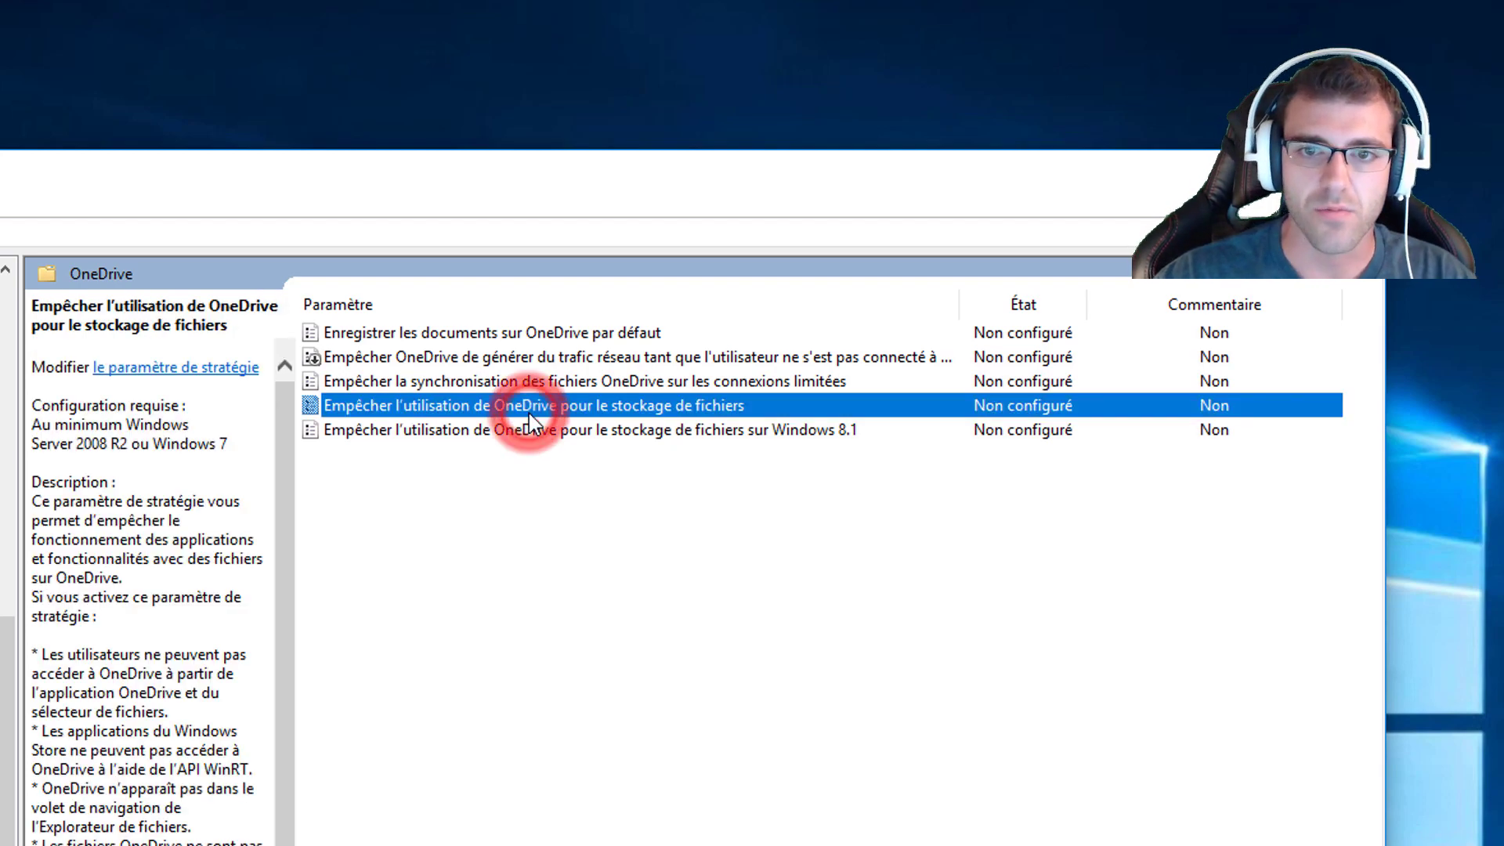
{"action": "double_click", "coordinate": [529, 412]}
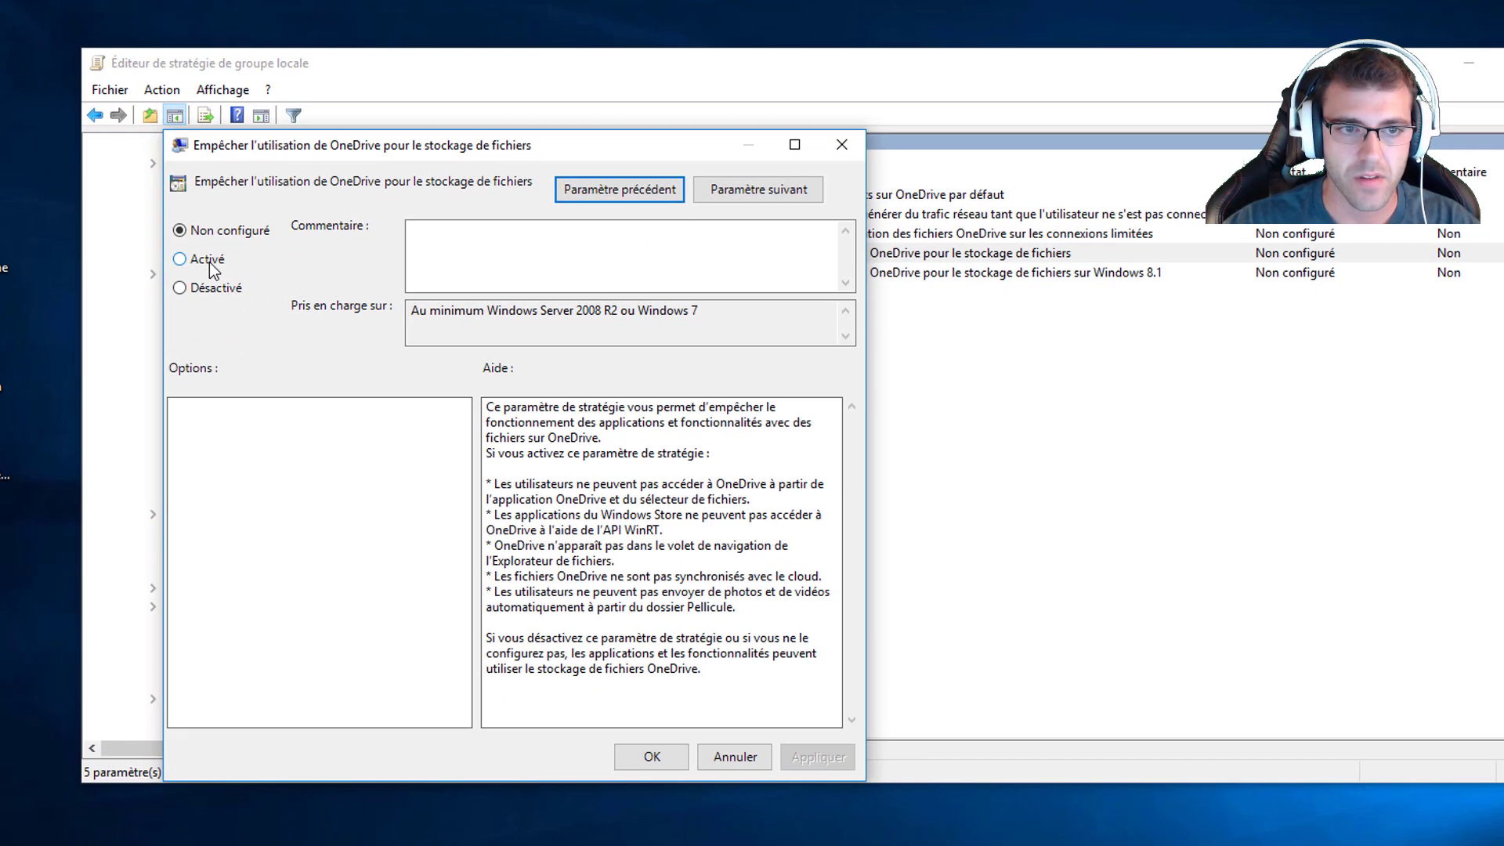
{"action": "left_click", "coordinate": [111, 284]}
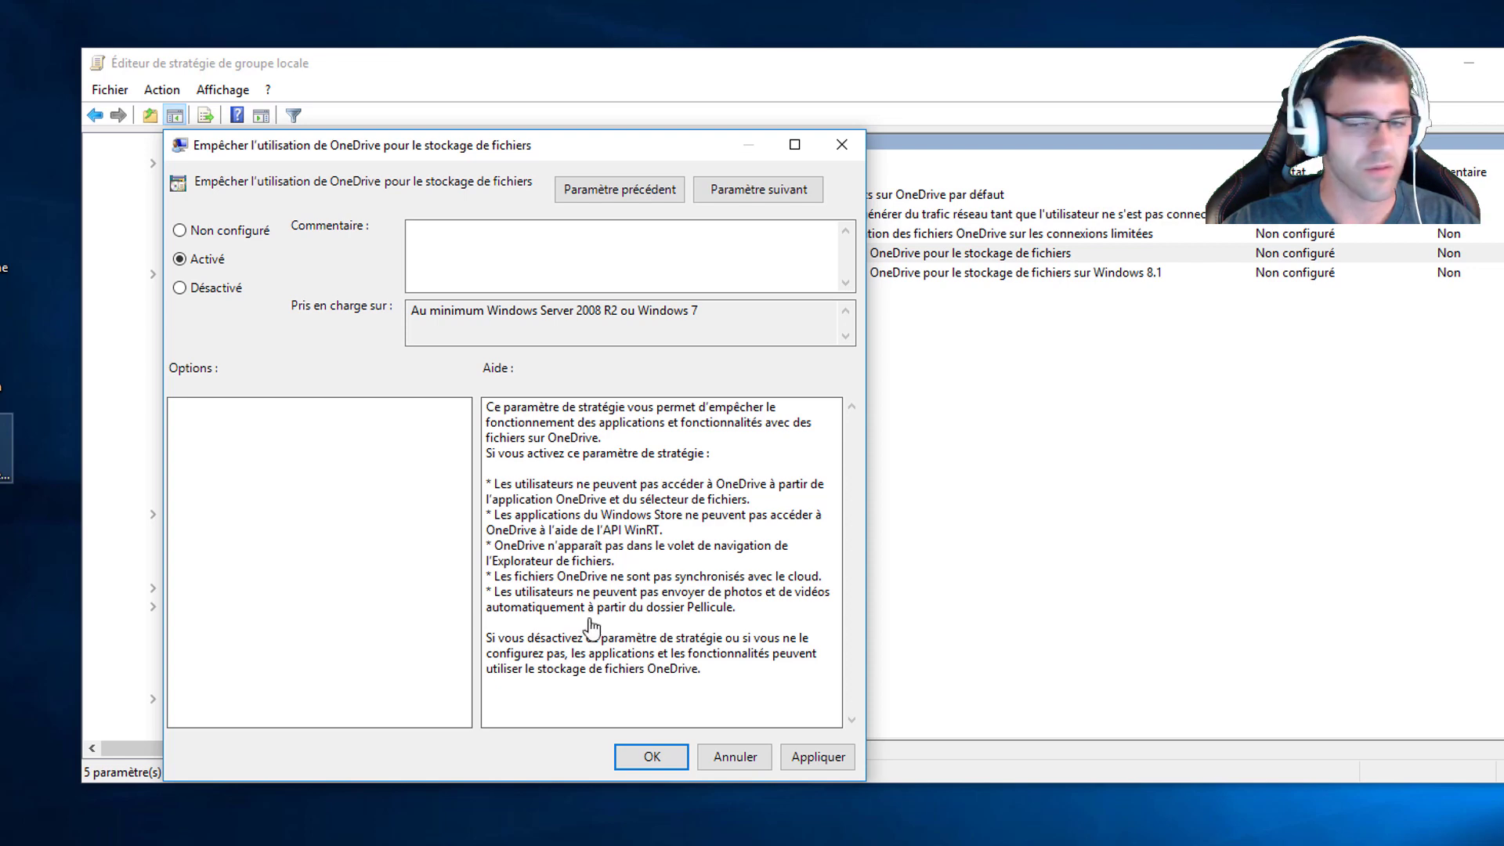
{"action": "left_click", "coordinate": [822, 757]}
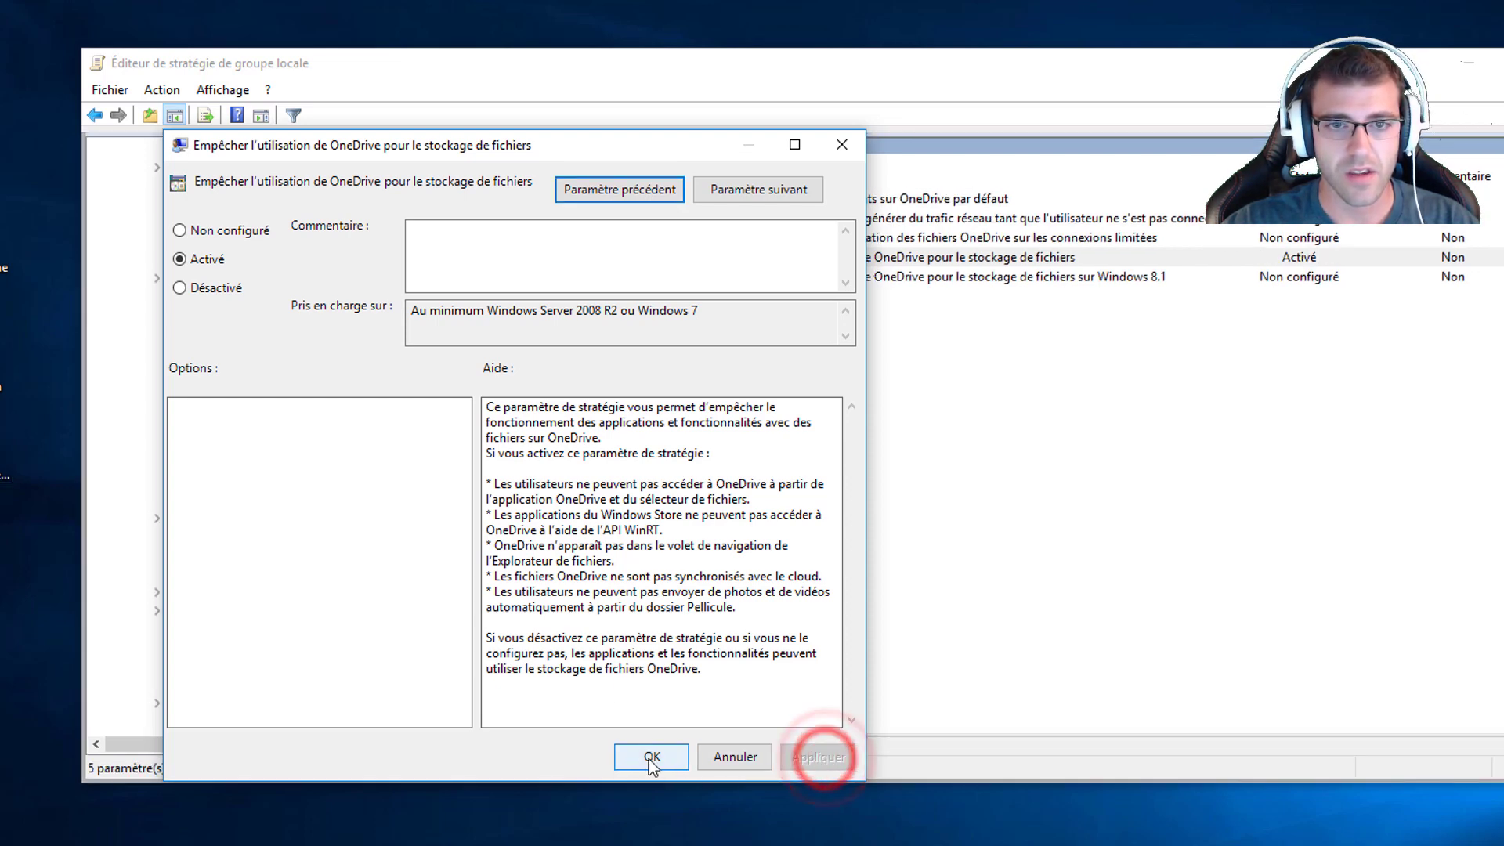
{"action": "left_click", "coordinate": [651, 757]}
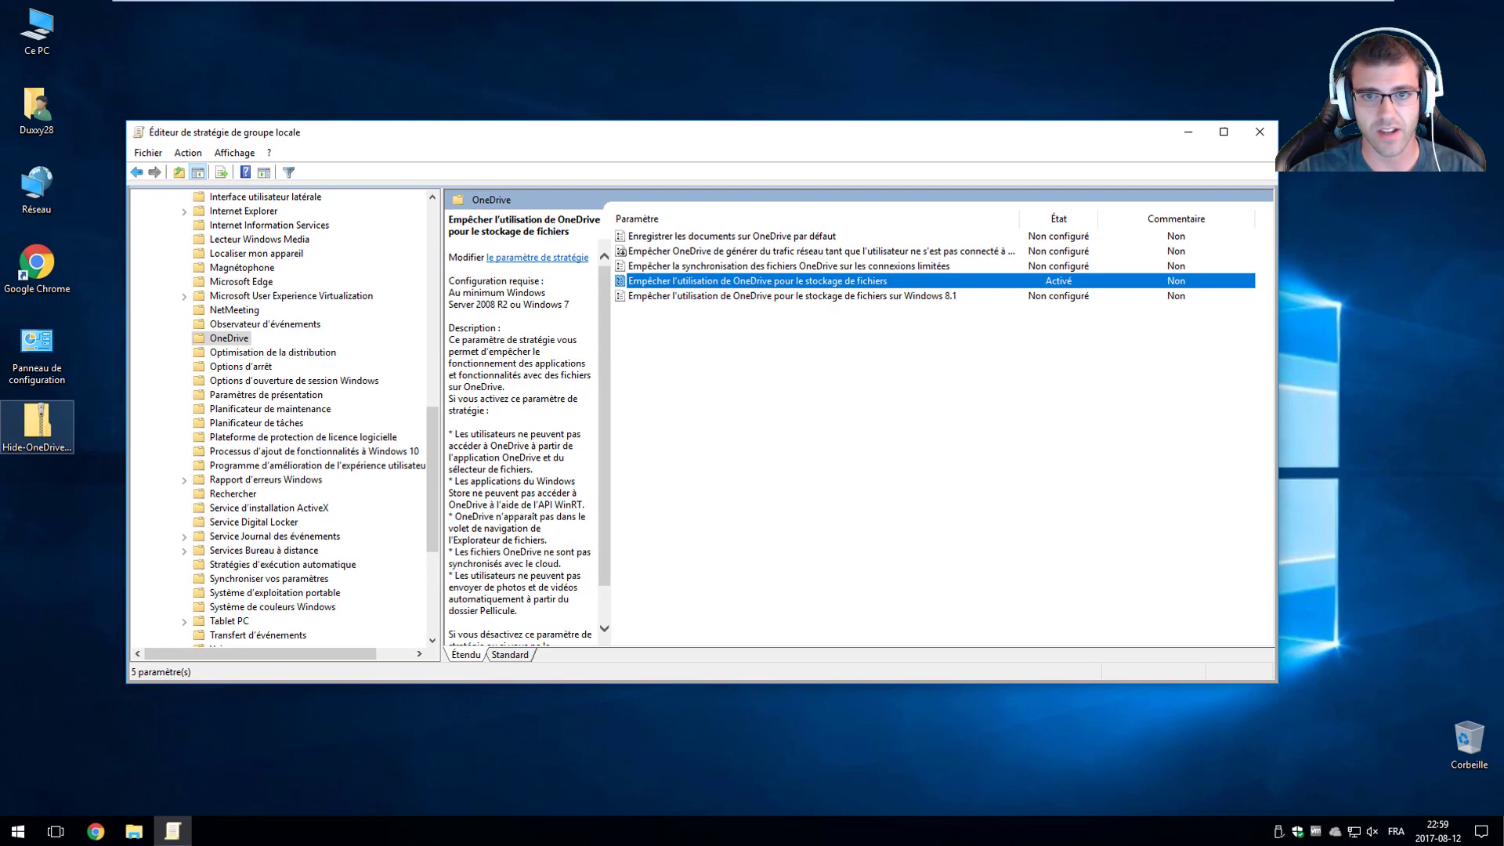
{"action": "left_click", "coordinate": [909, 436]}
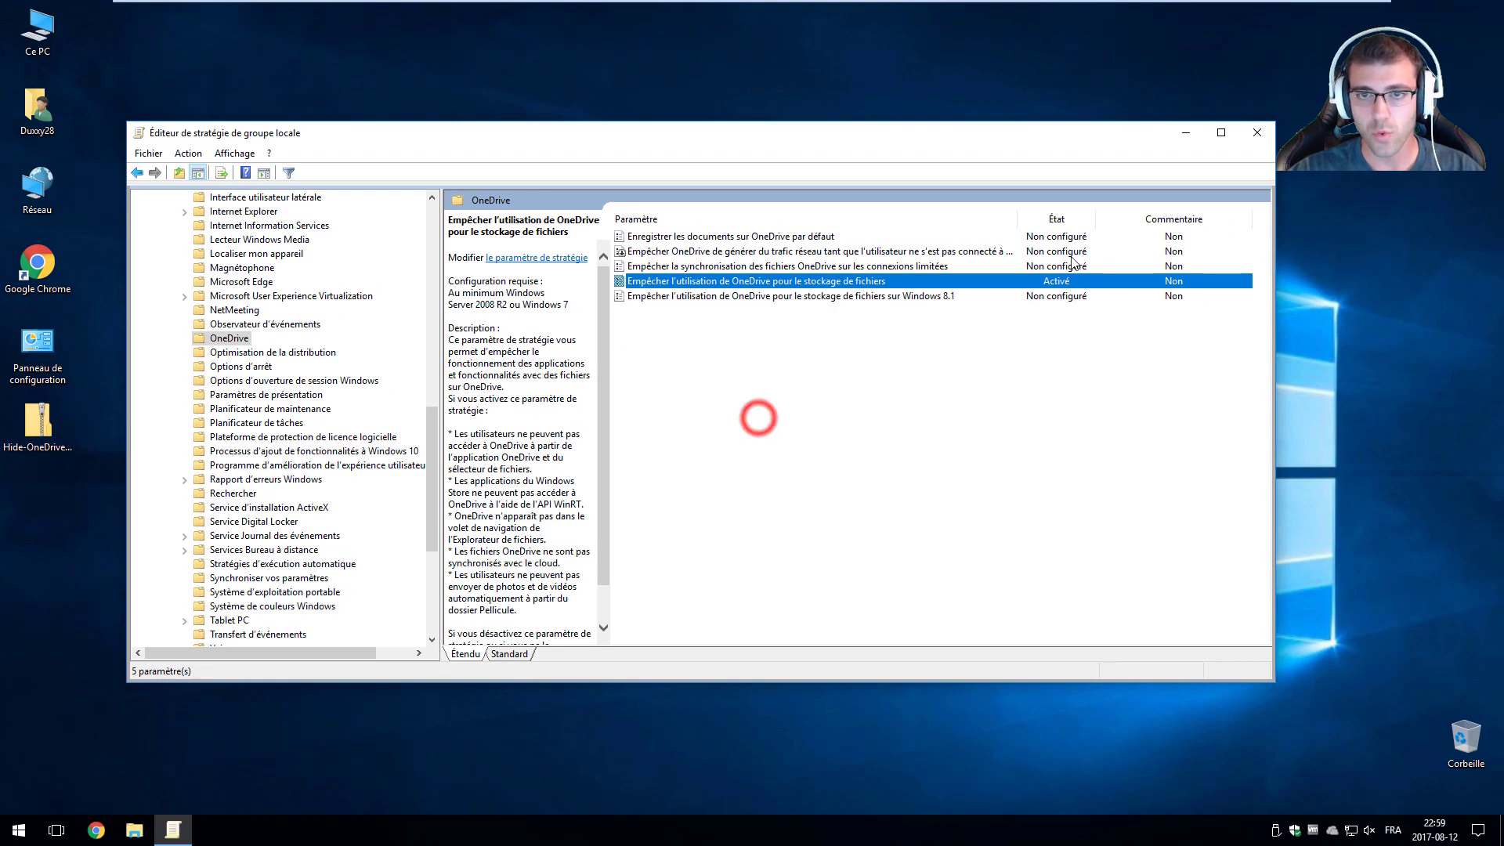
{"action": "key", "text": "super+r"}
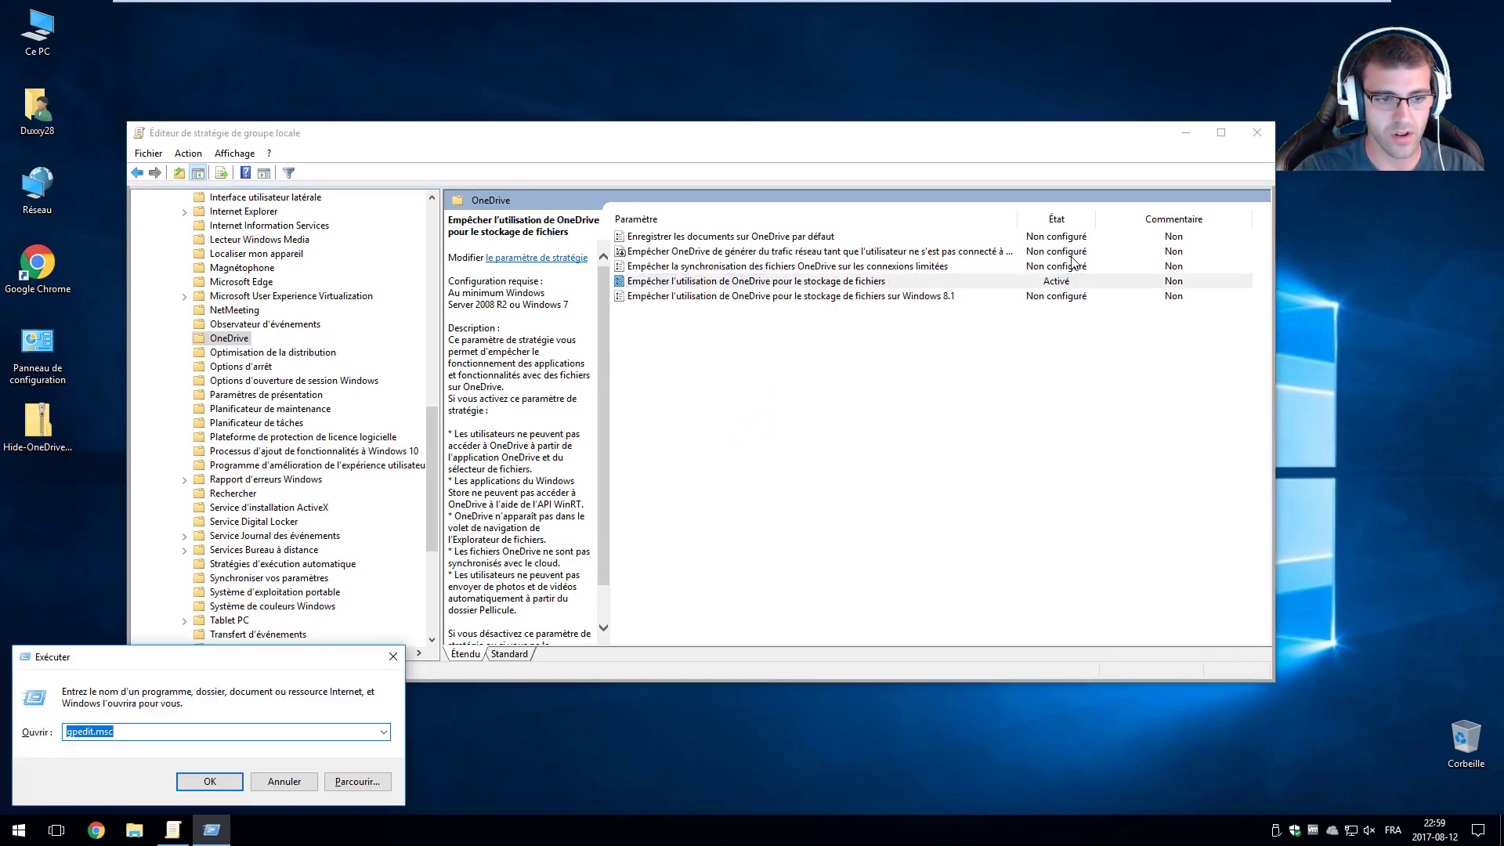
{"action": "type", "text": "gp"}
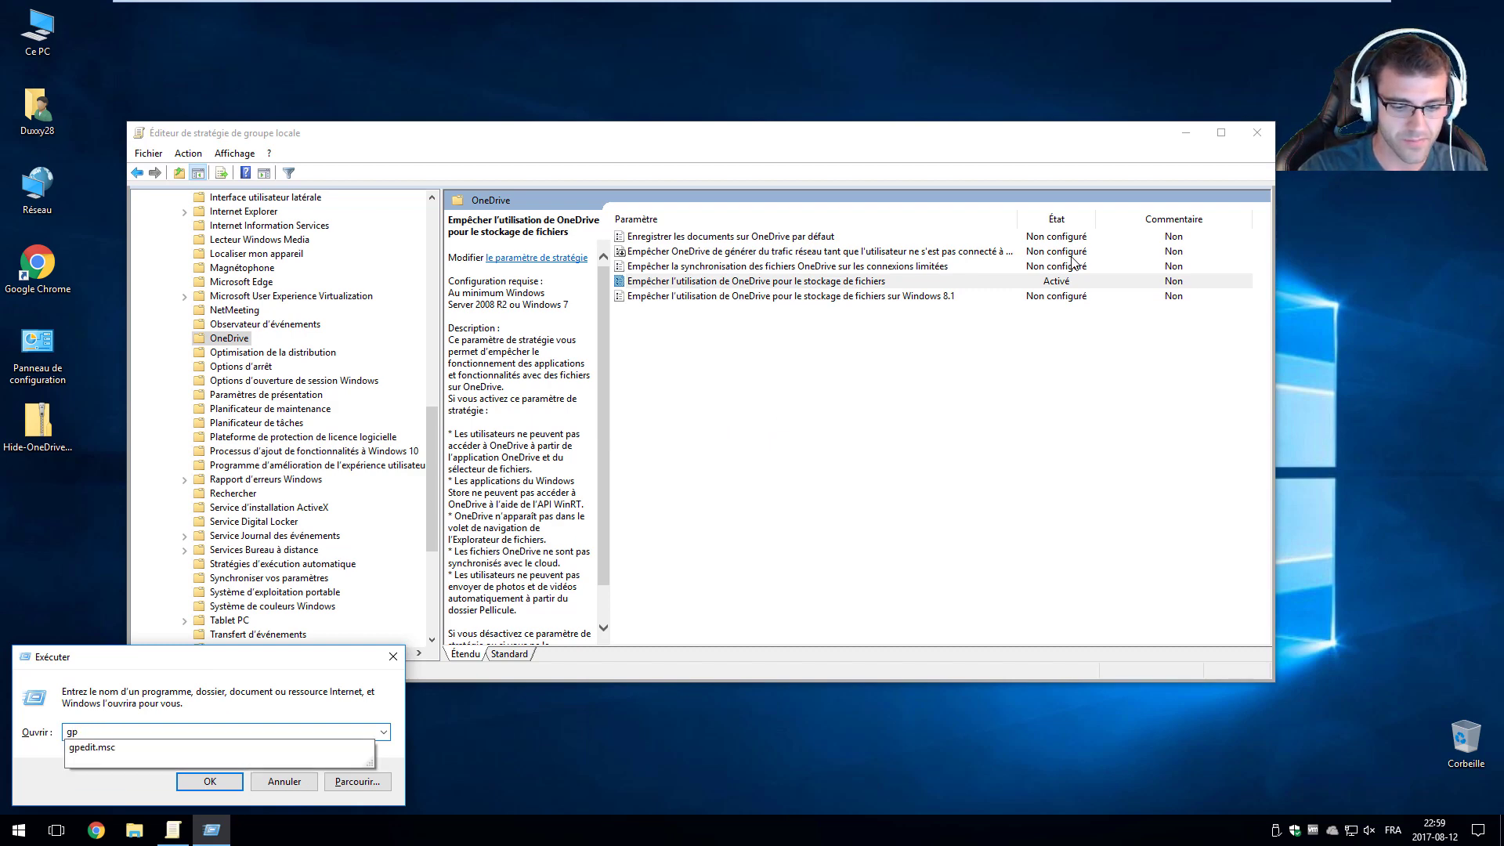
{"action": "type", "text": "up^d"}
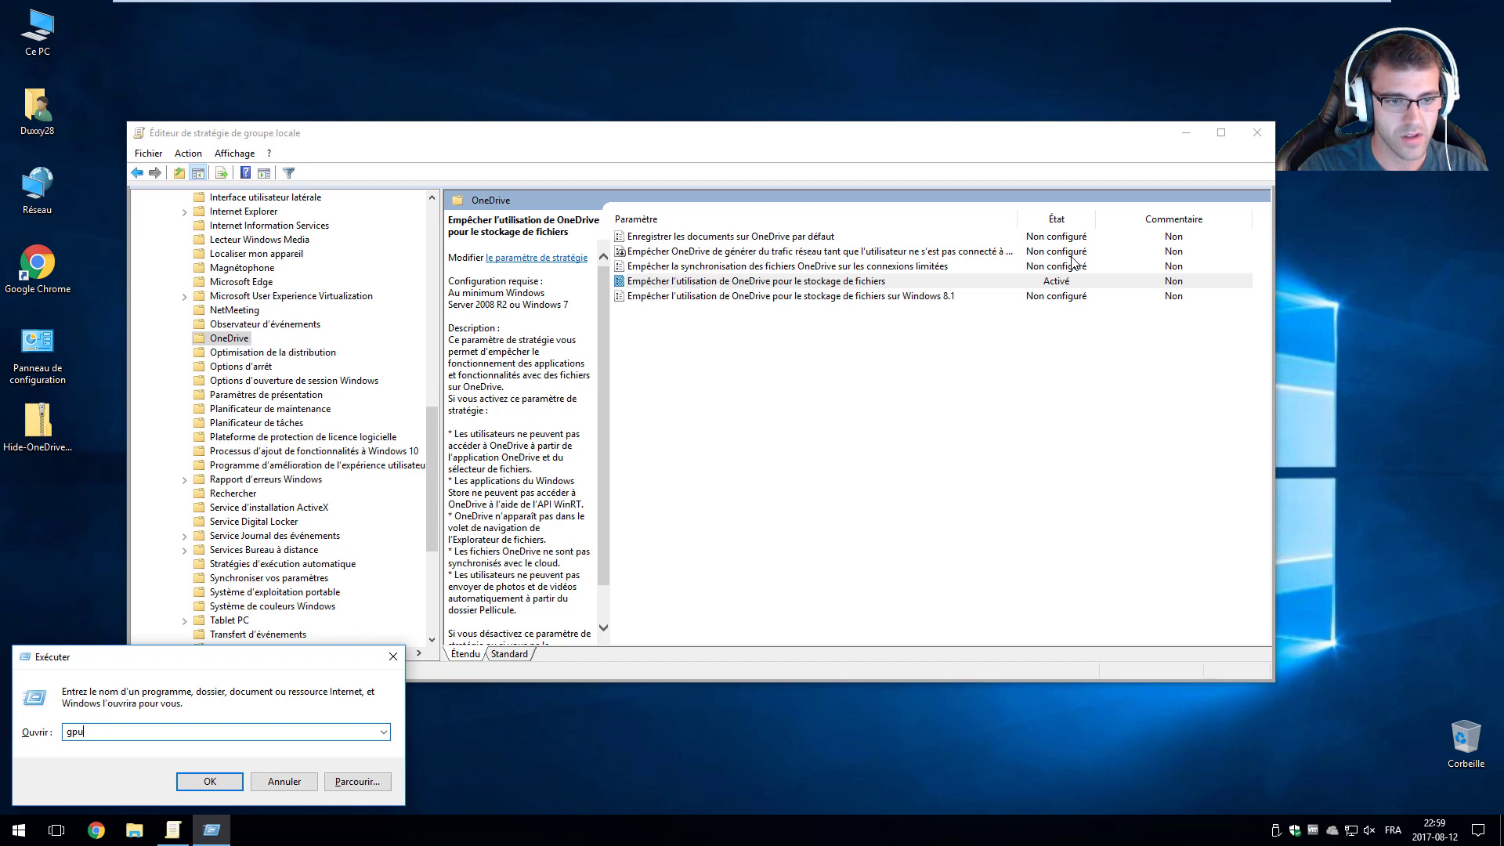
{"action": "left_click", "coordinate": [390, 657]}
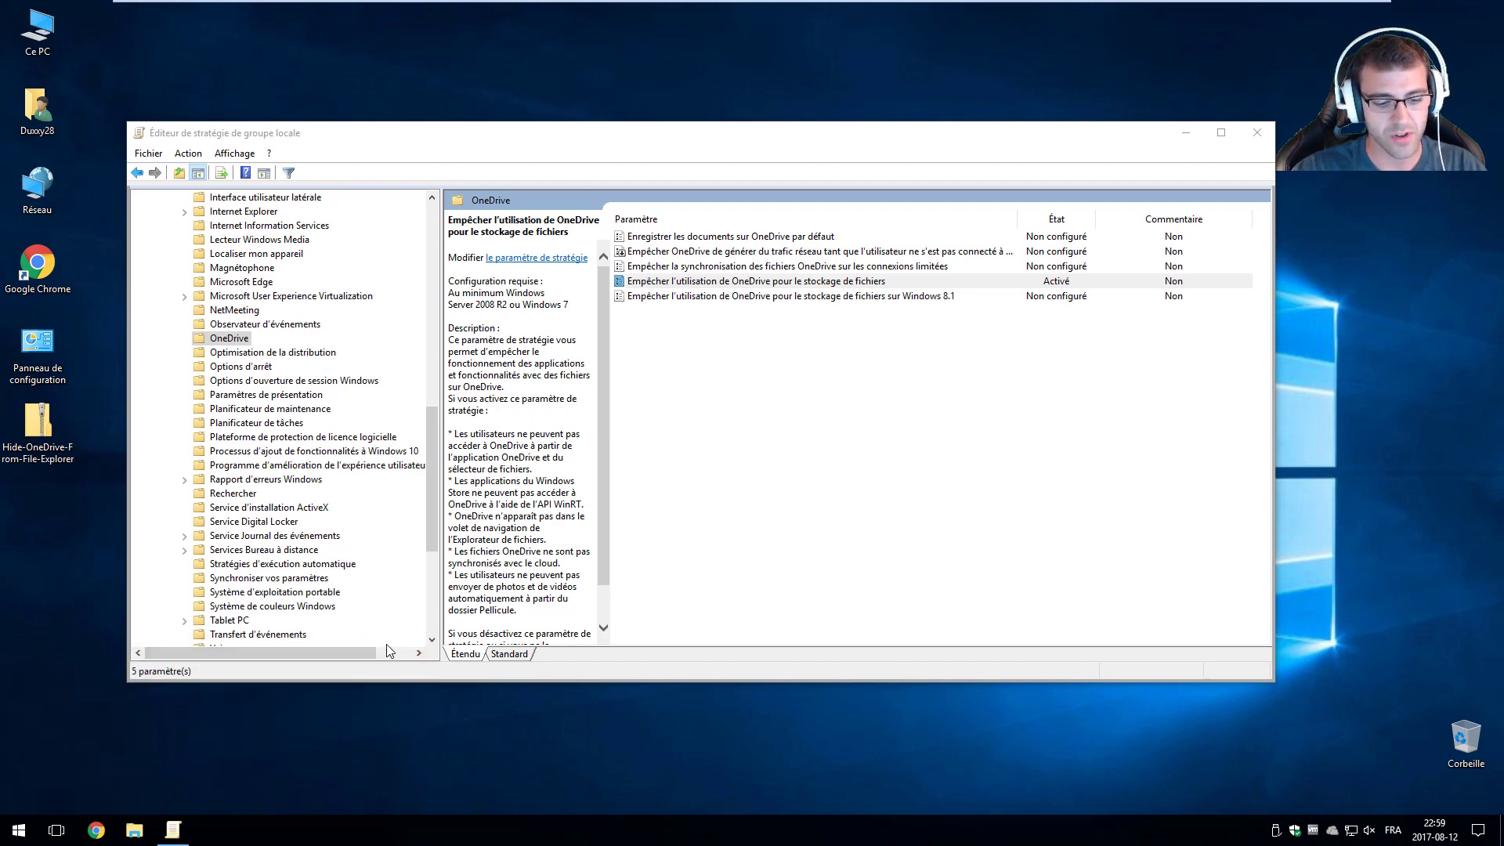
{"action": "key", "text": "super+r"}
{"action": "left_click", "coordinate": [266, 782]}
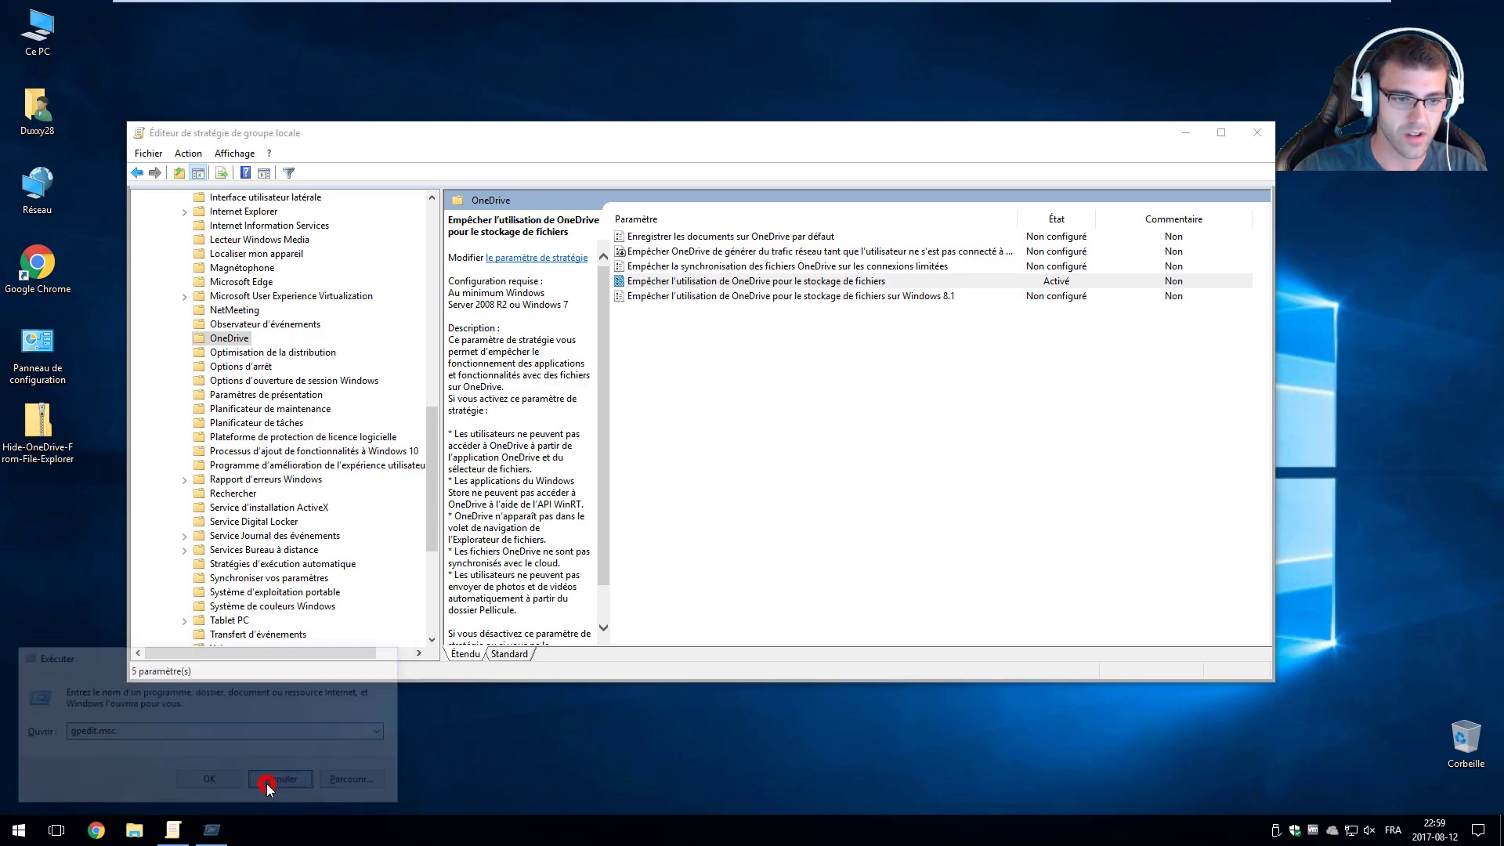
- Force a refresh of the group policies by running the command gpupdate /force
{"action": "key", "text": "super"}
{"action": "type", "text": "exe"}
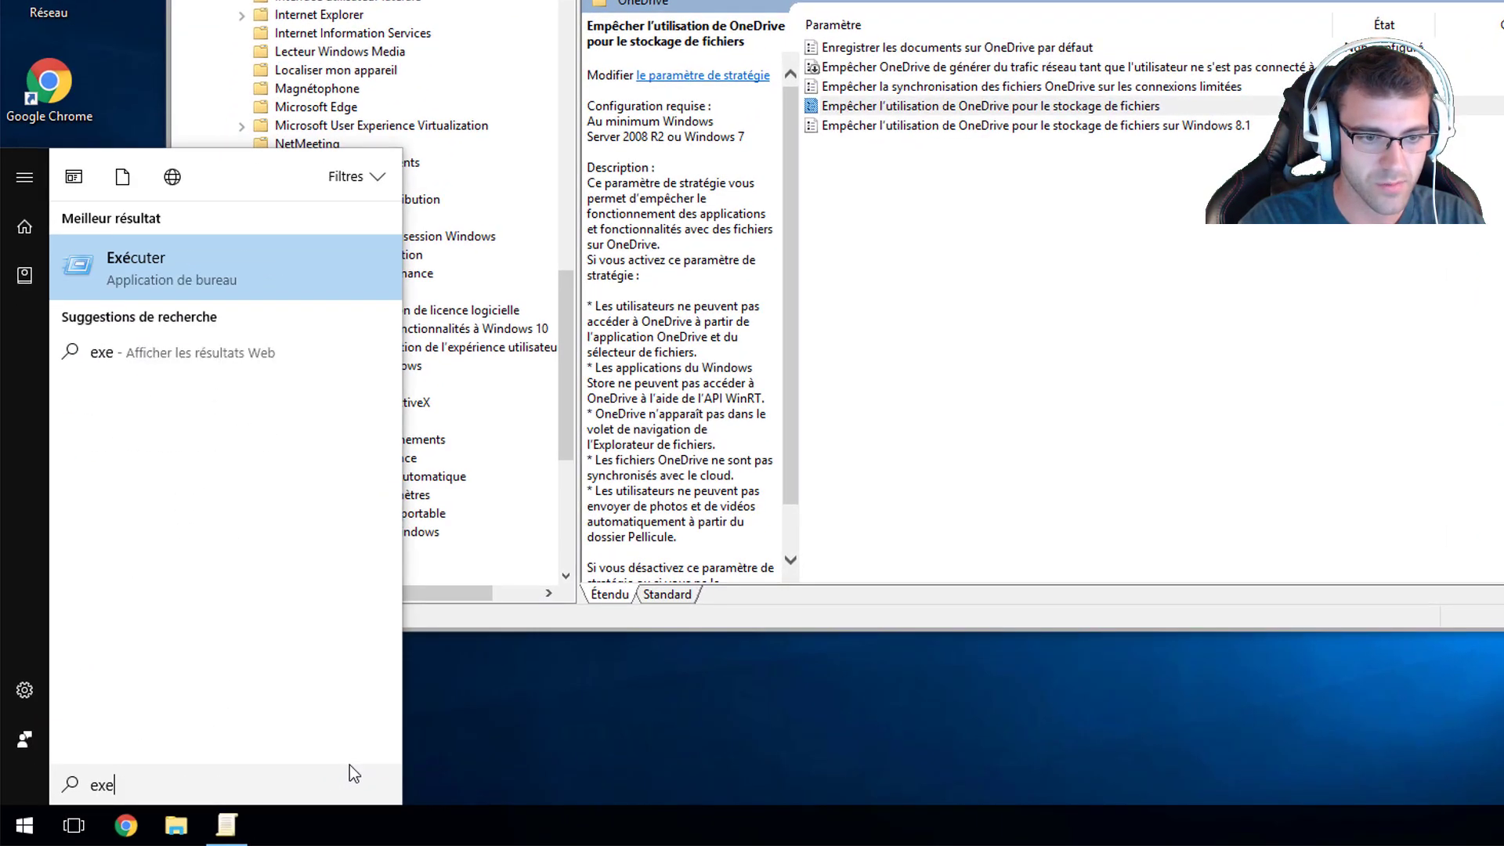
{"action": "key", "text": "Return"}
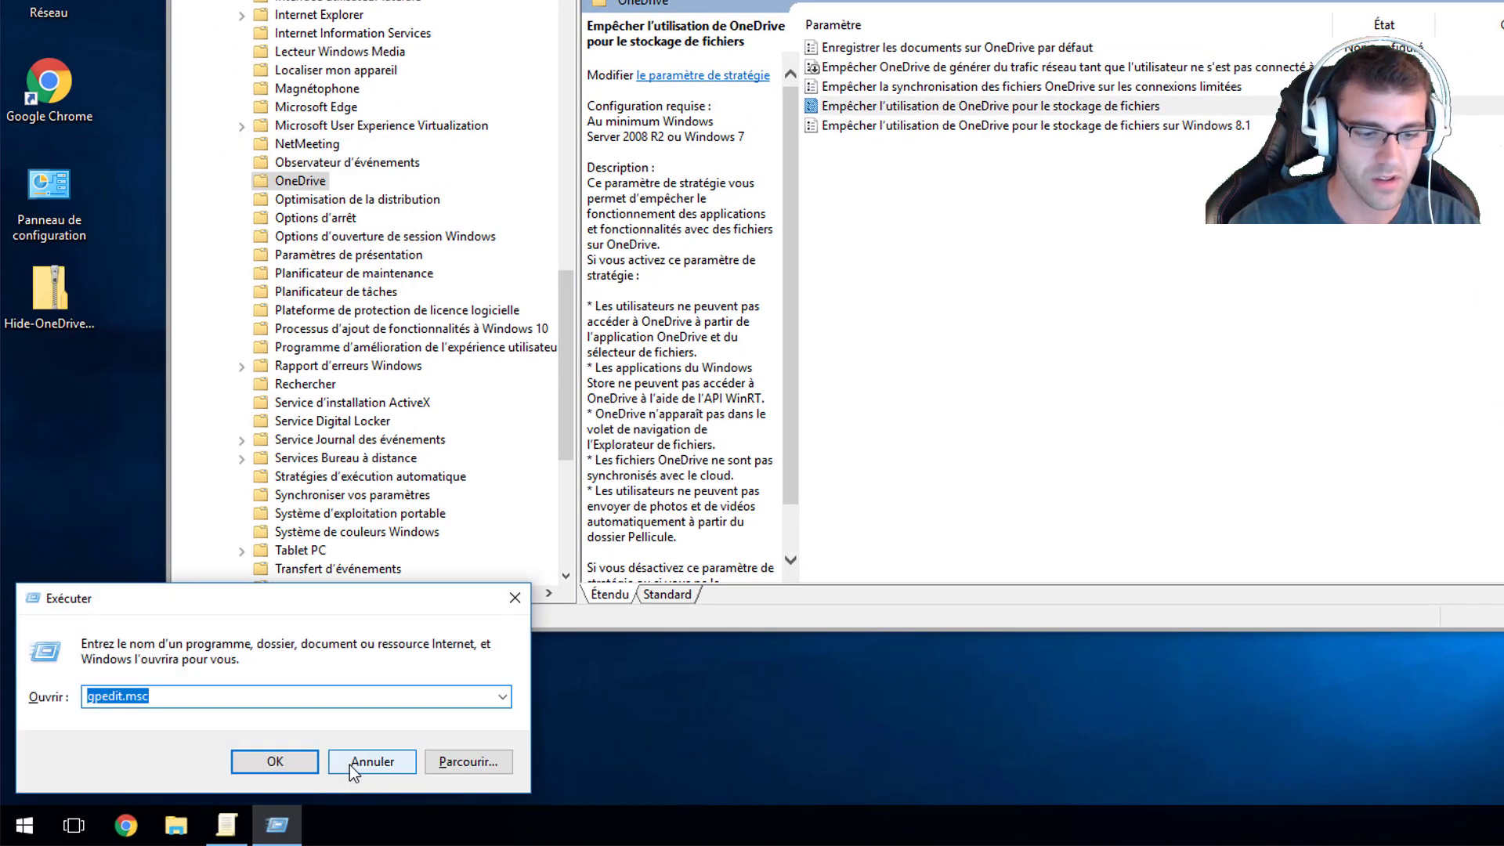
{"action": "type", "text": "gpe"}
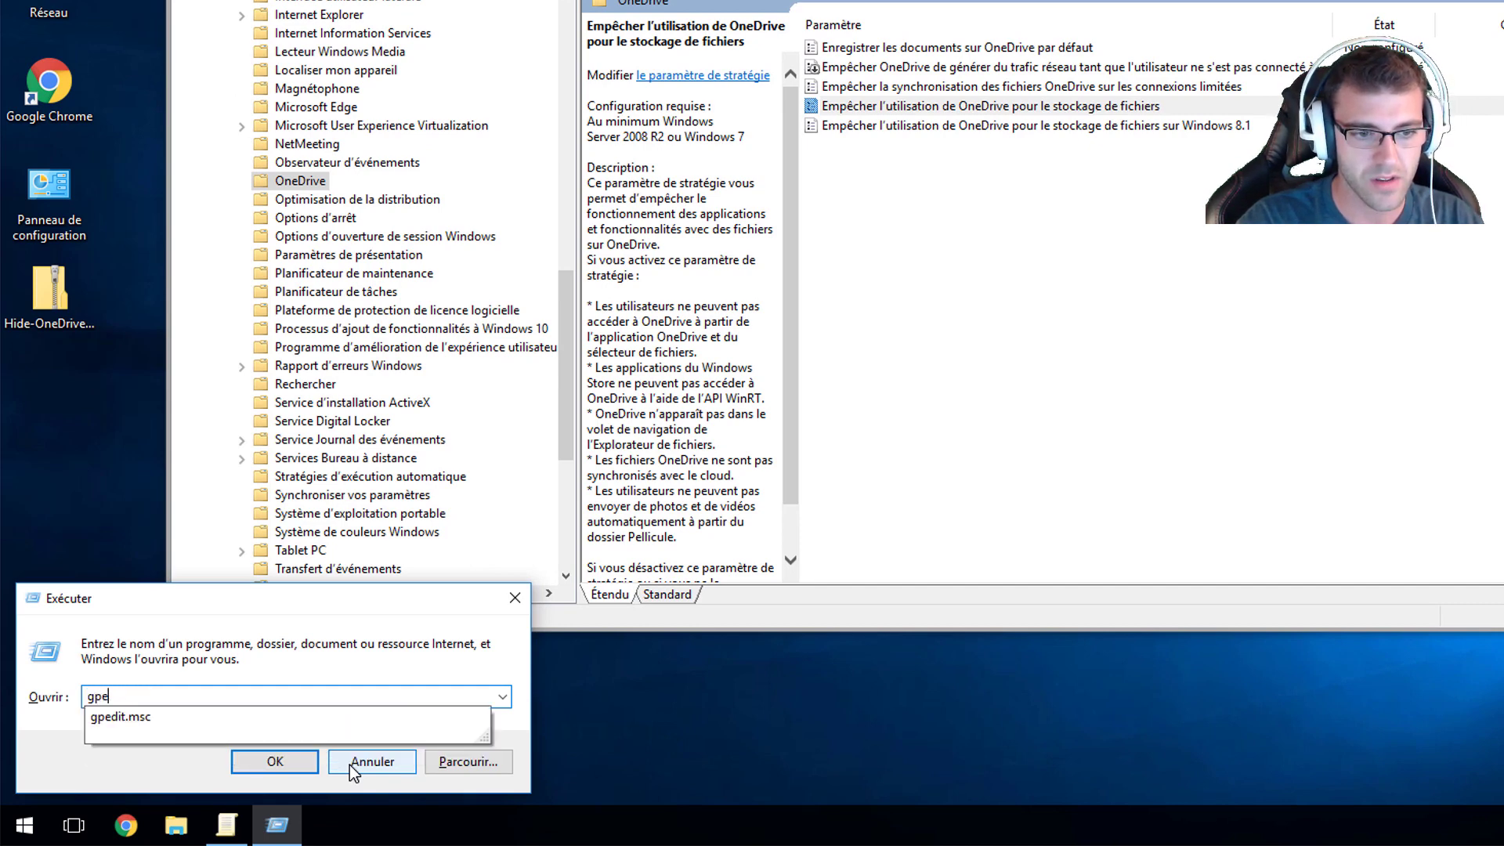
{"action": "key", "text": "BackSpace"}
{"action": "type", "text": "update /of"}
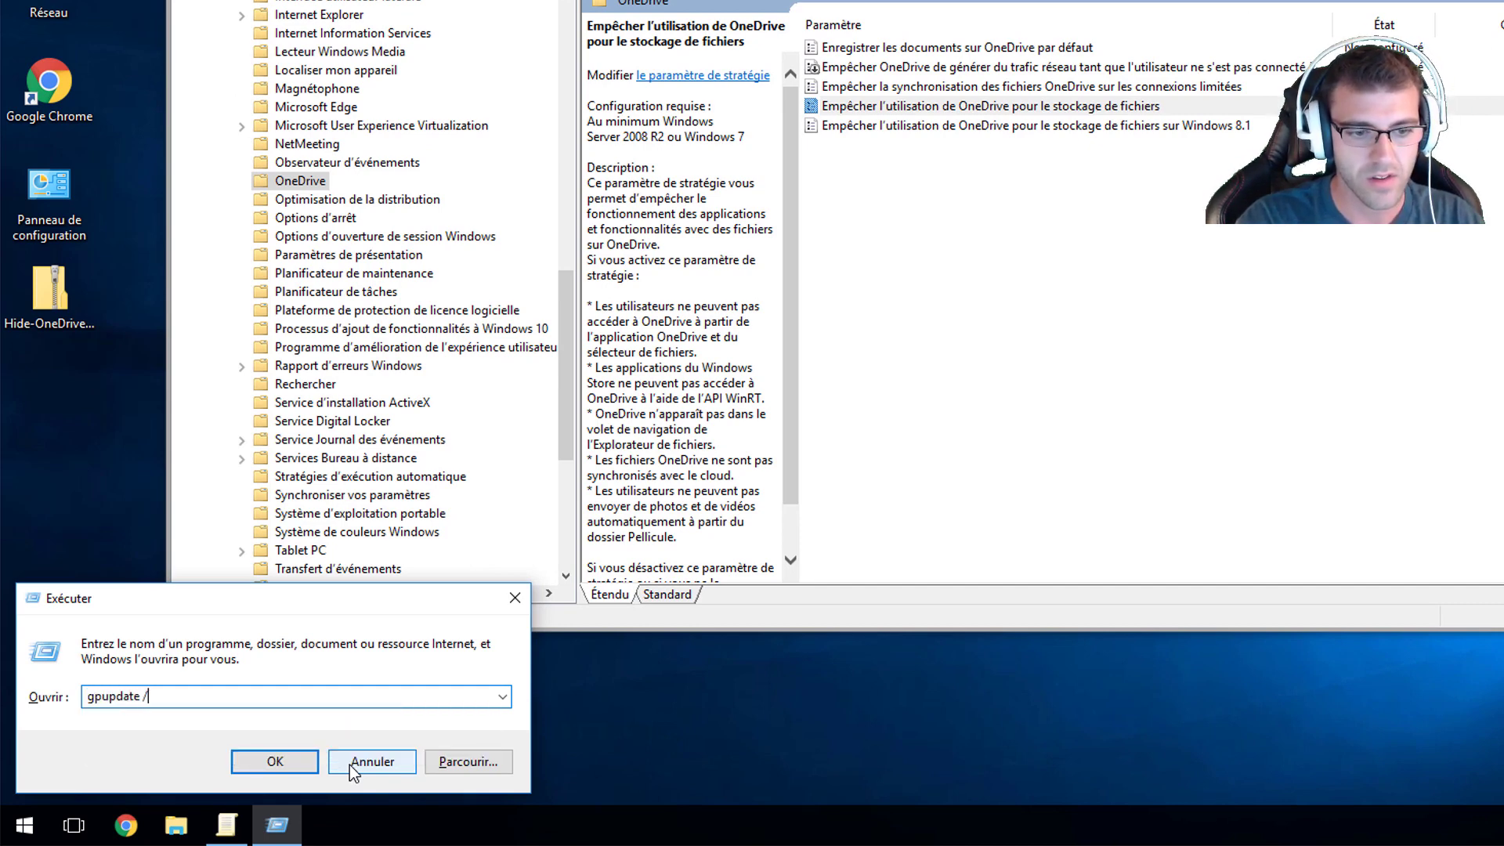
{"action": "key", "text": "BackSpace"}
{"action": "key", "text": "BackSpace"}
{"action": "type", "text": "force"}
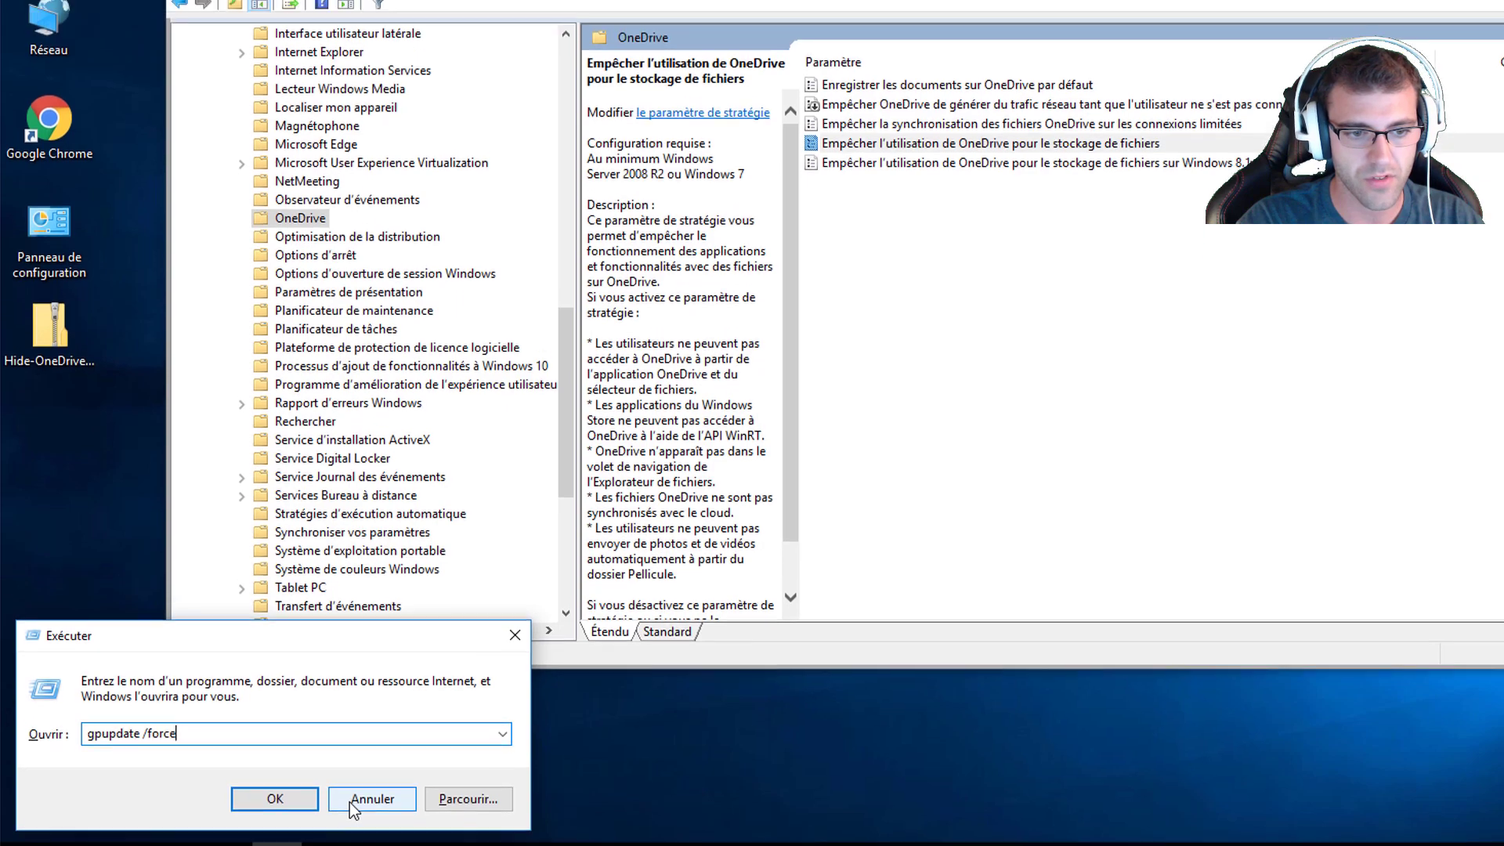
{"action": "key", "text": "Return"}
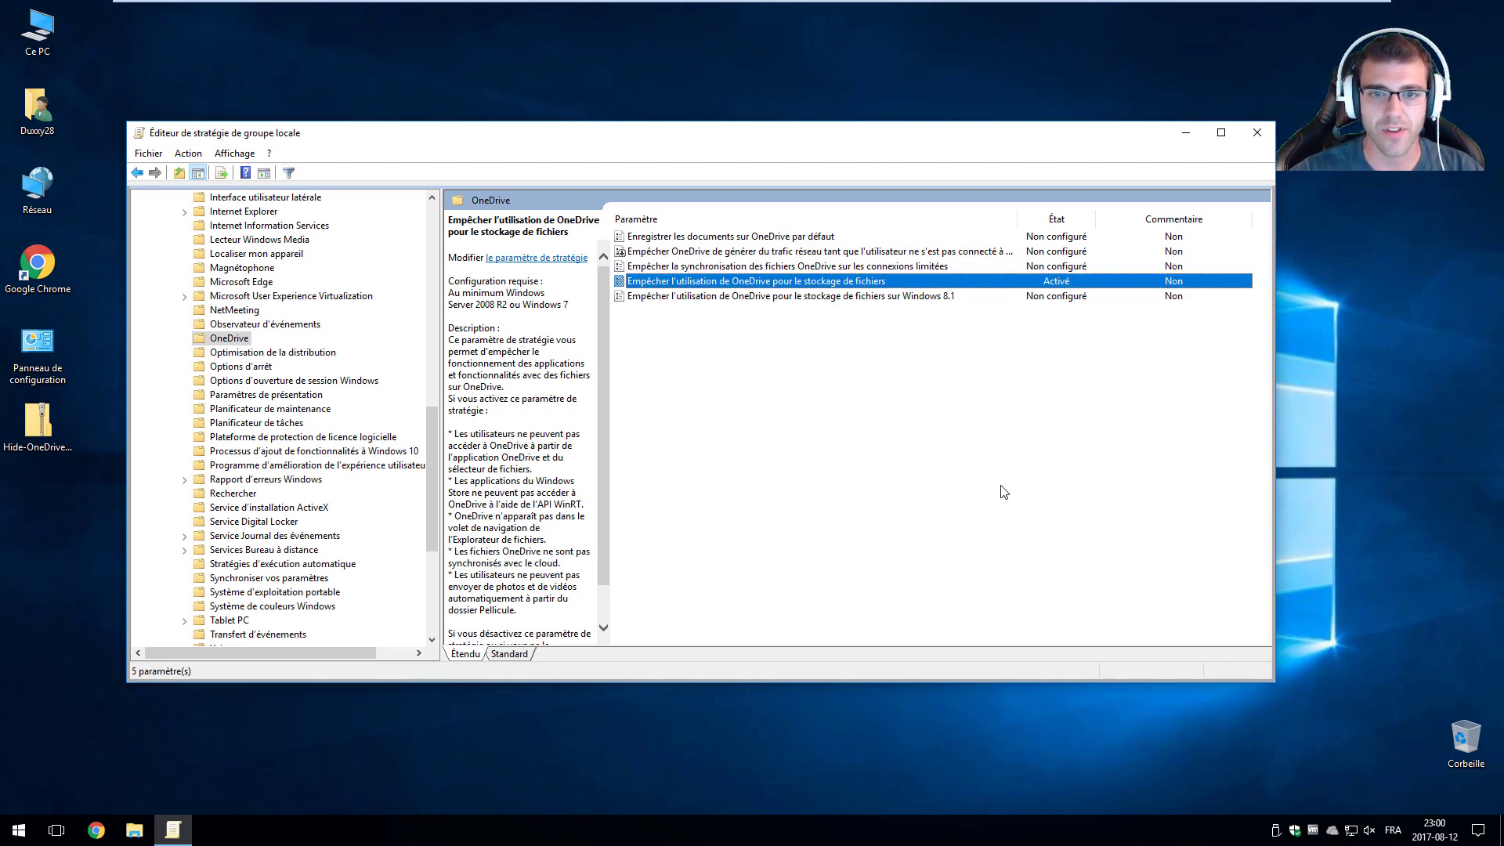
- Set "Empêcher l'utilisation de OneDrive pour le stockage de fichiers" back to Non configuré, close the policy editor and apply the change with gpupdate /force
{"action": "right_click", "coordinate": [736, 290]}
{"action": "left_click", "coordinate": [766, 298]}
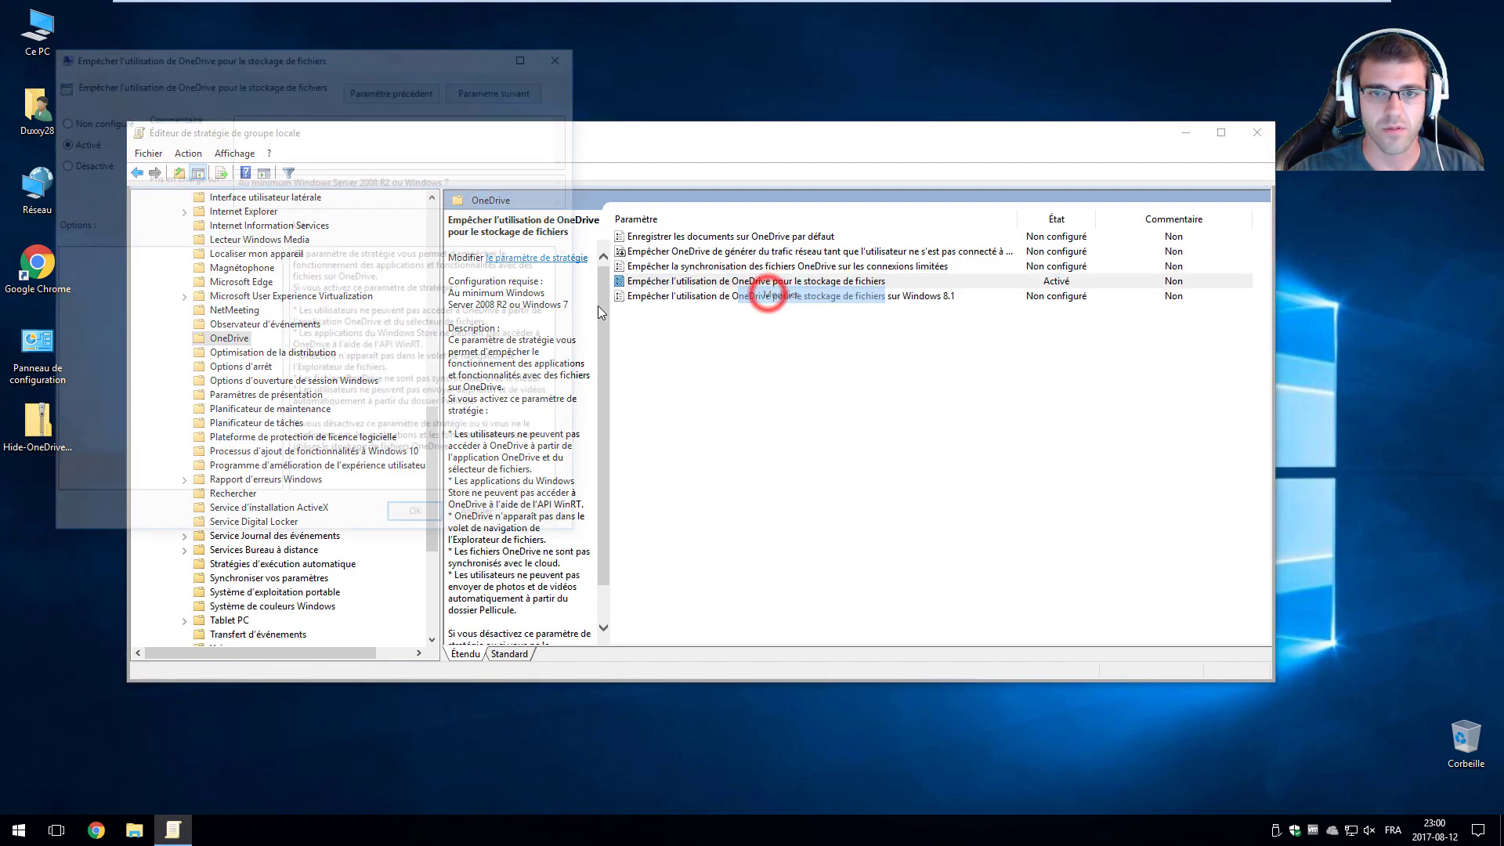
{"action": "left_click", "coordinate": [93, 117]}
{"action": "left_click", "coordinate": [546, 519]}
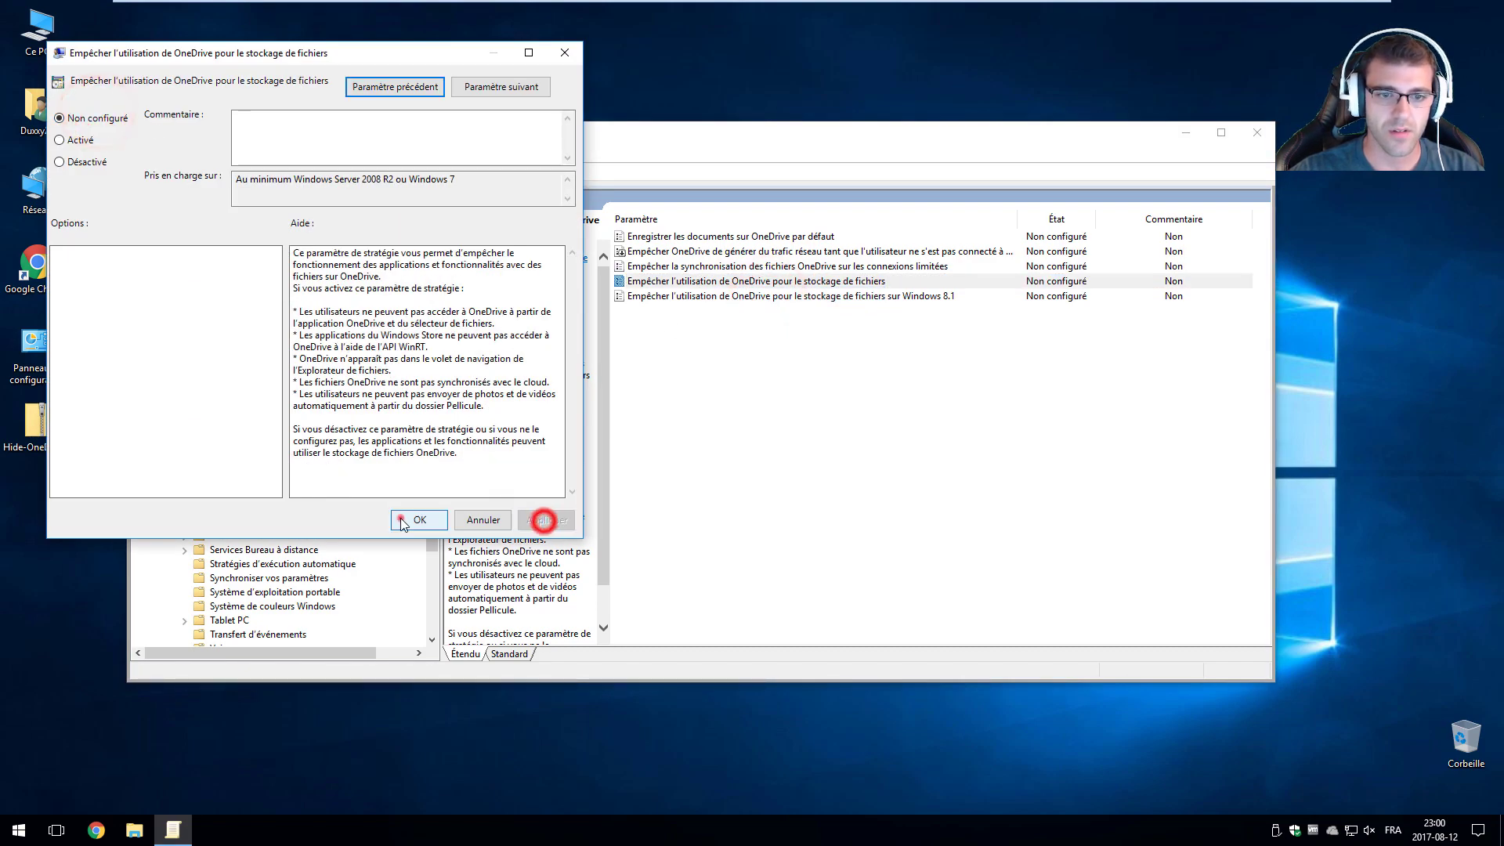
{"action": "left_click", "coordinate": [401, 519]}
{"action": "left_click", "coordinate": [1257, 127]}
{"action": "key", "text": "super+r"}
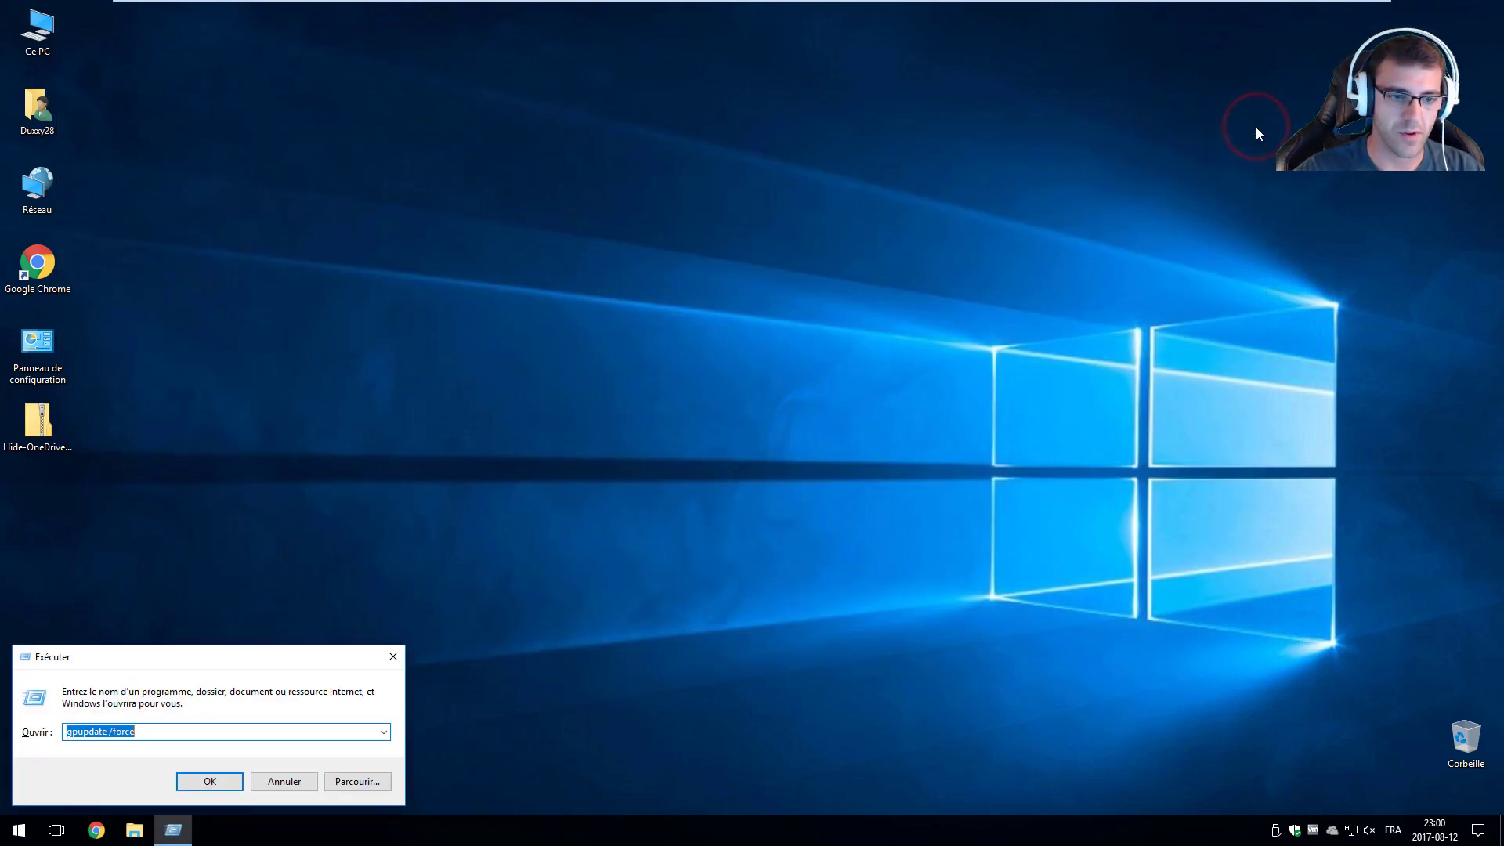
{"action": "key", "text": "Return"}
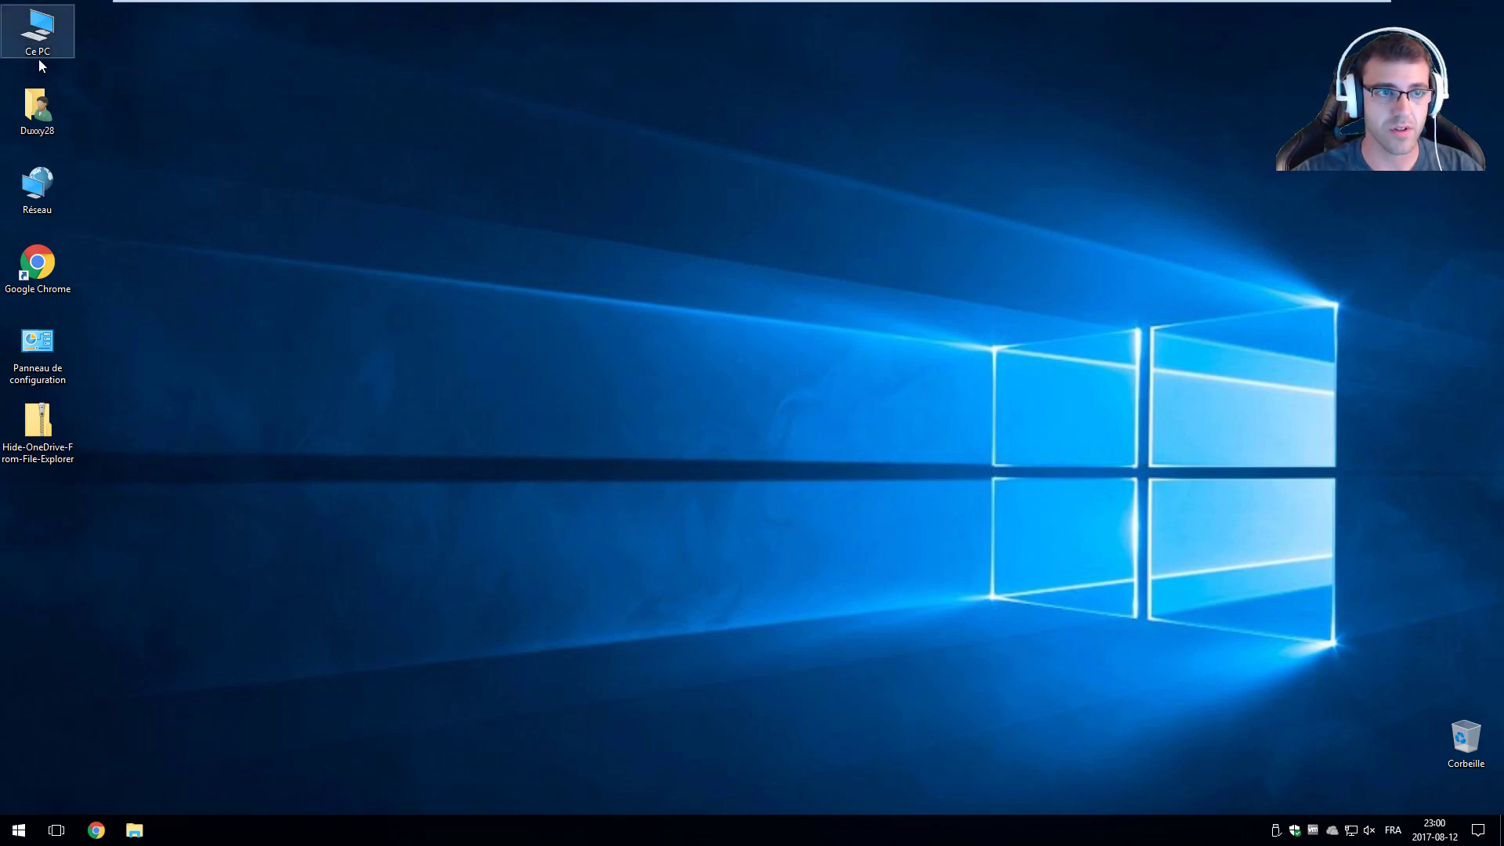
- Uninstall Microsoft OneDrive through Programmes et fonctionnalités in the Panneau de configuration, and close the window
{"action": "double_click", "coordinate": [49, 359]}
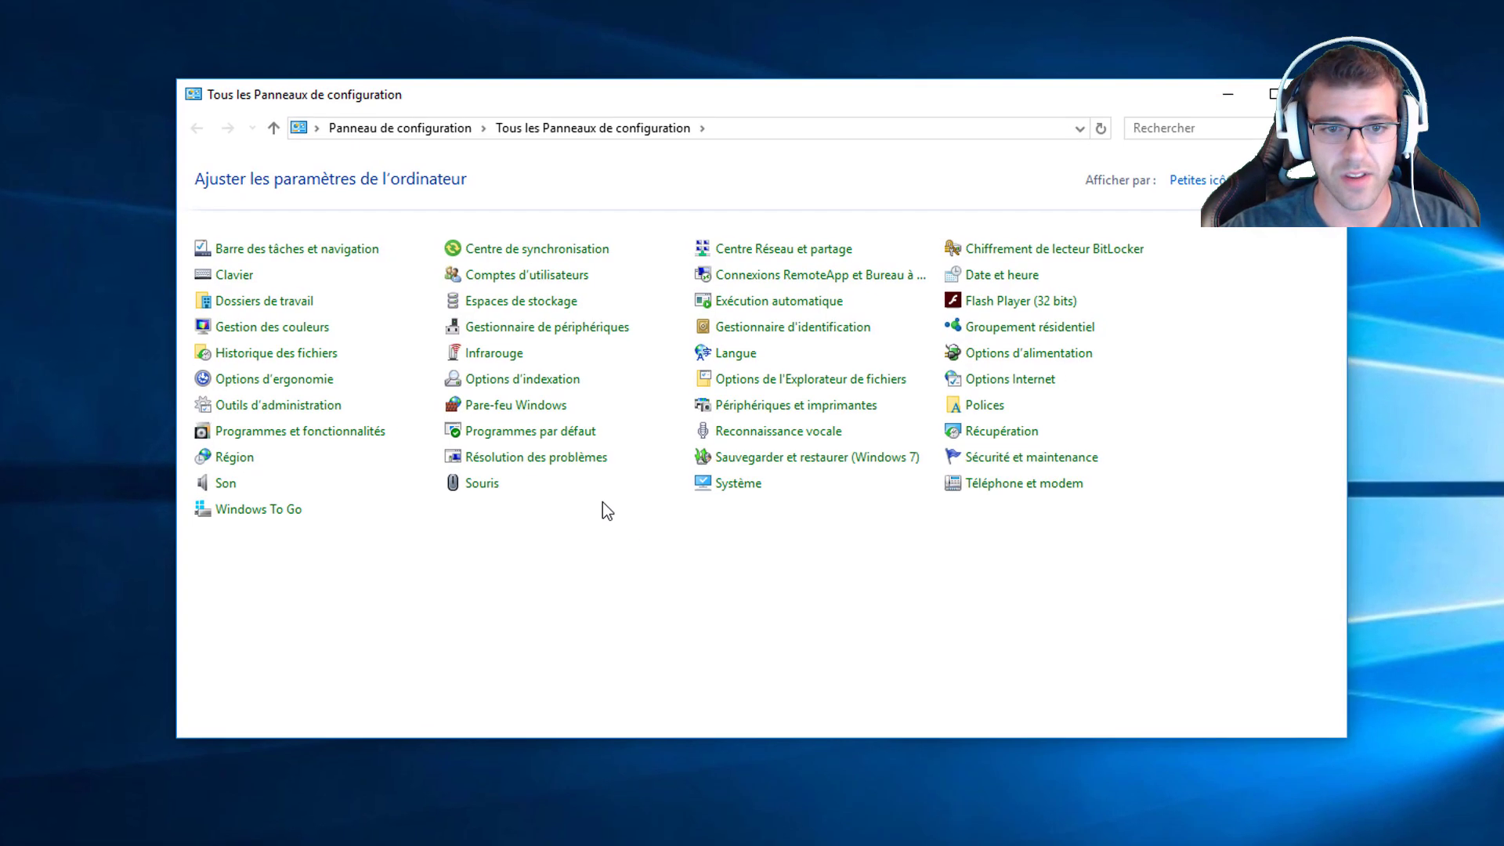
{"action": "left_click", "coordinate": [270, 432]}
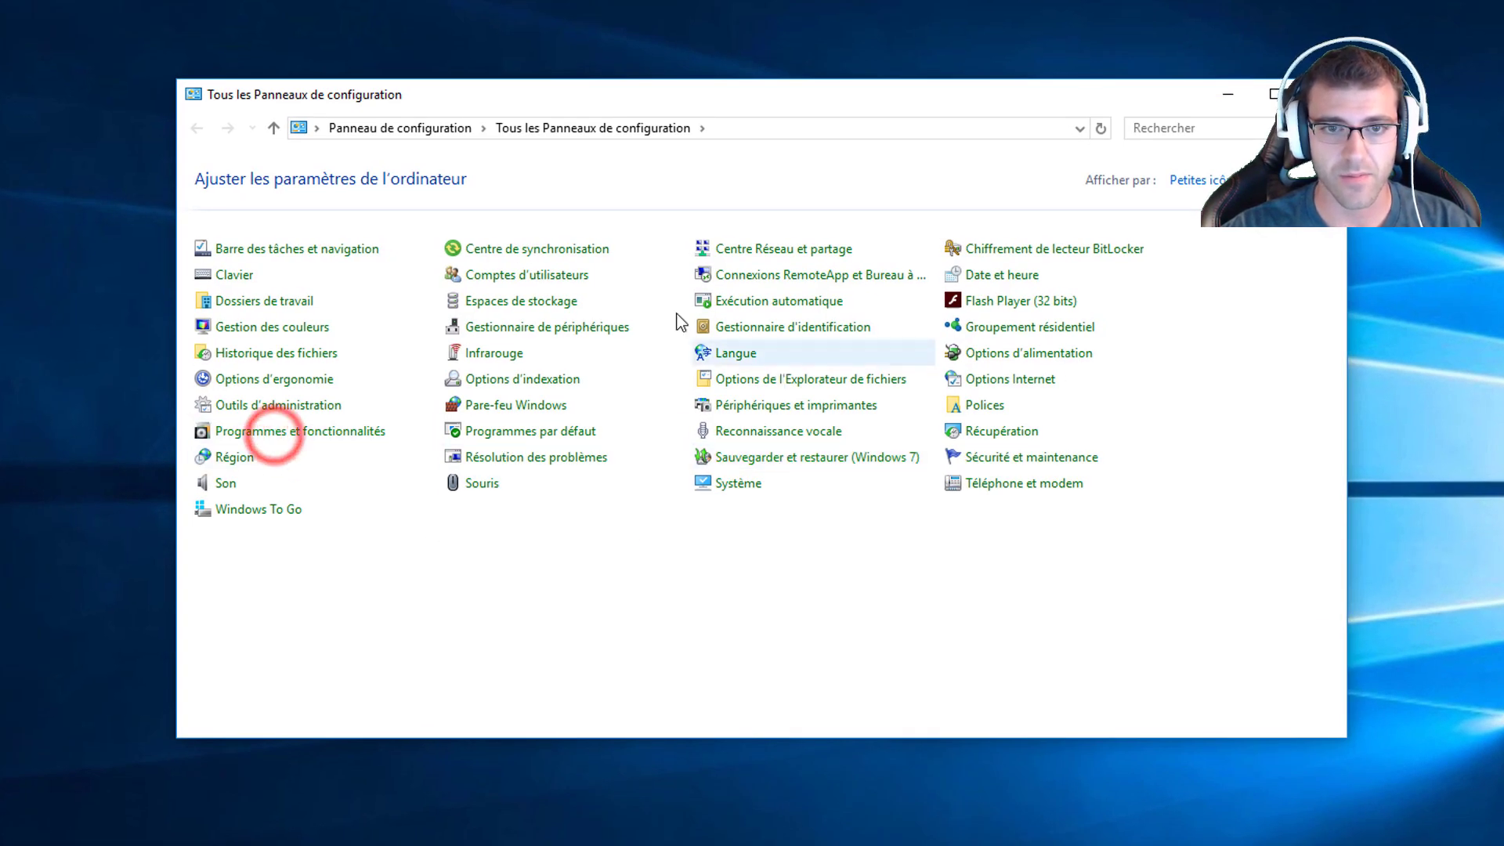
{"action": "left_click", "coordinate": [453, 360]}
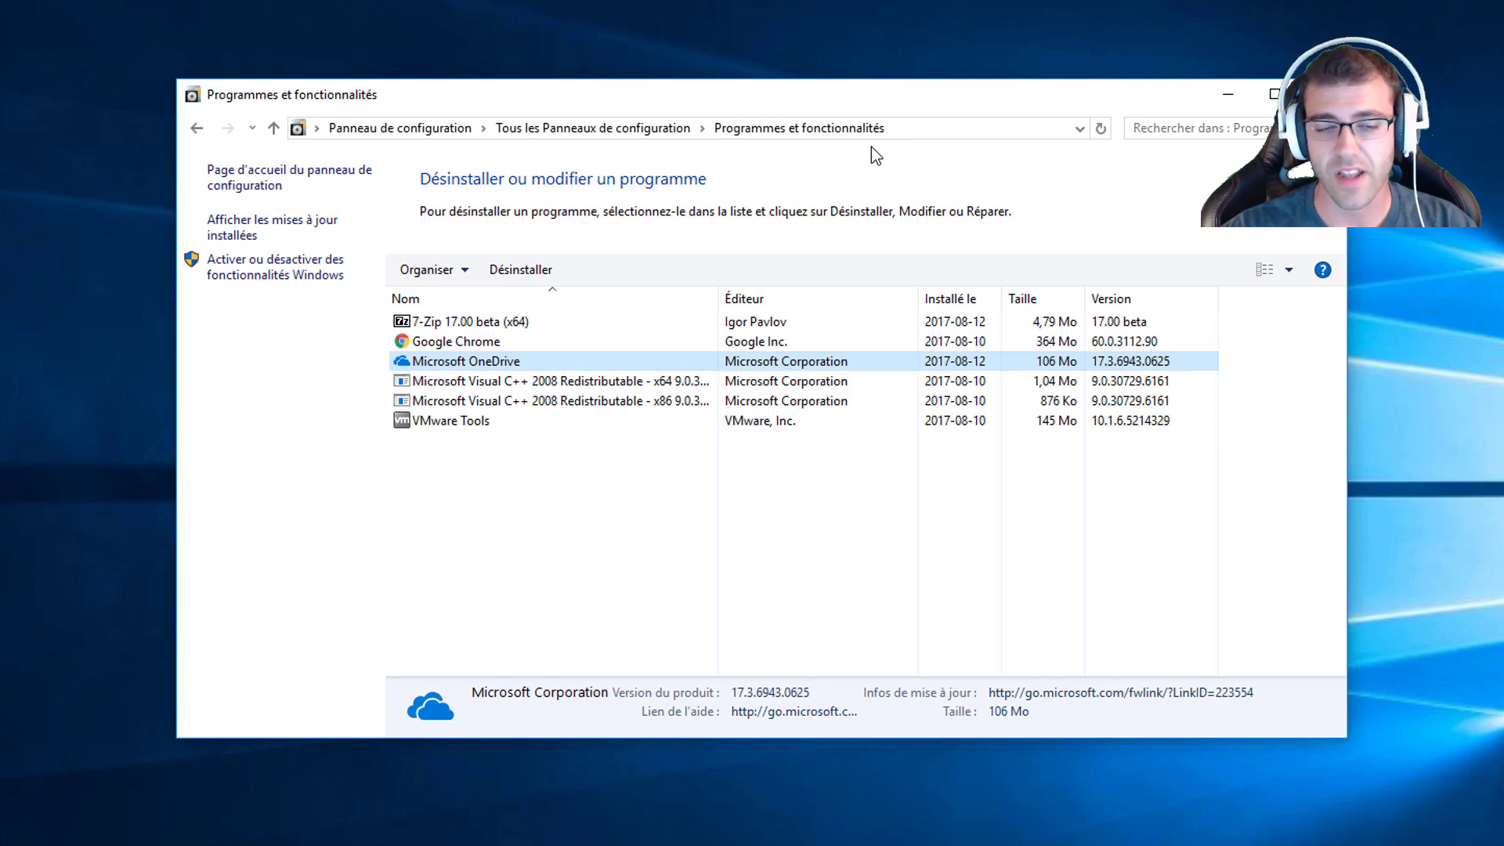
{"action": "left_click", "coordinate": [502, 269]}
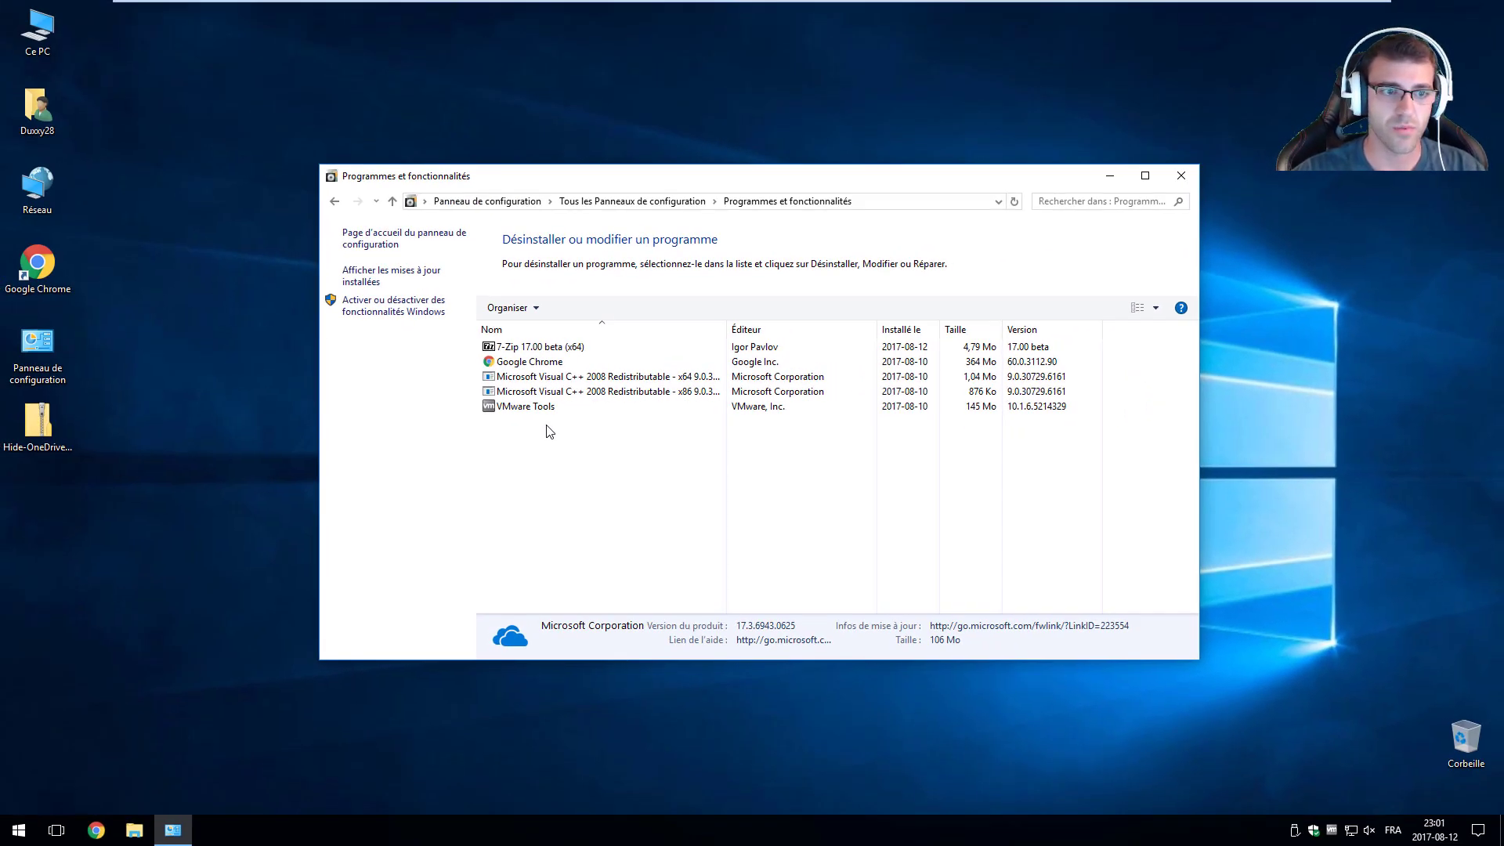
{"action": "left_click", "coordinate": [1183, 175]}
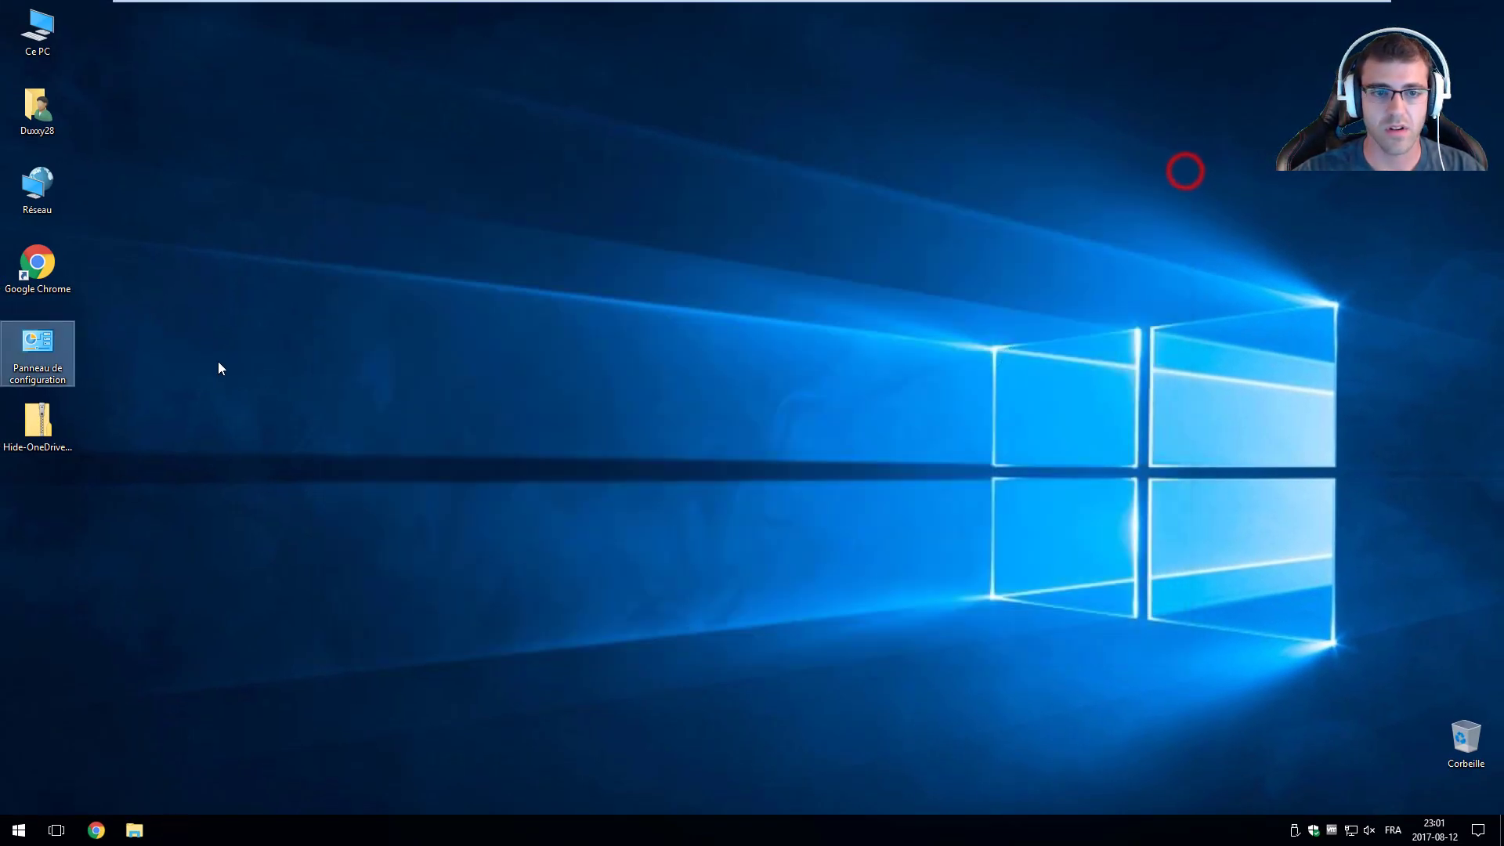
{"action": "left_click", "coordinate": [450, 355]}
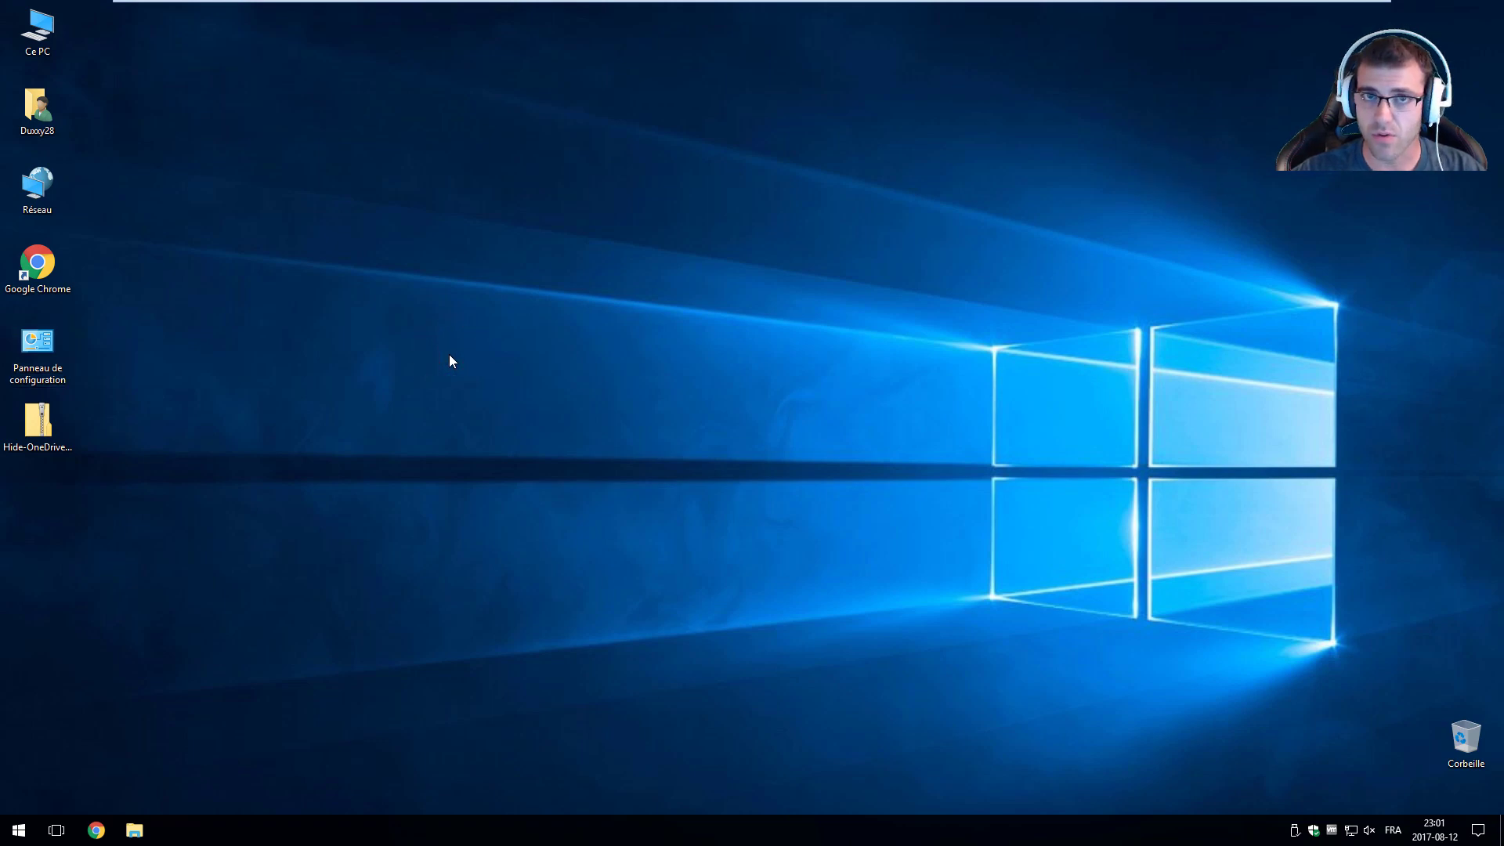